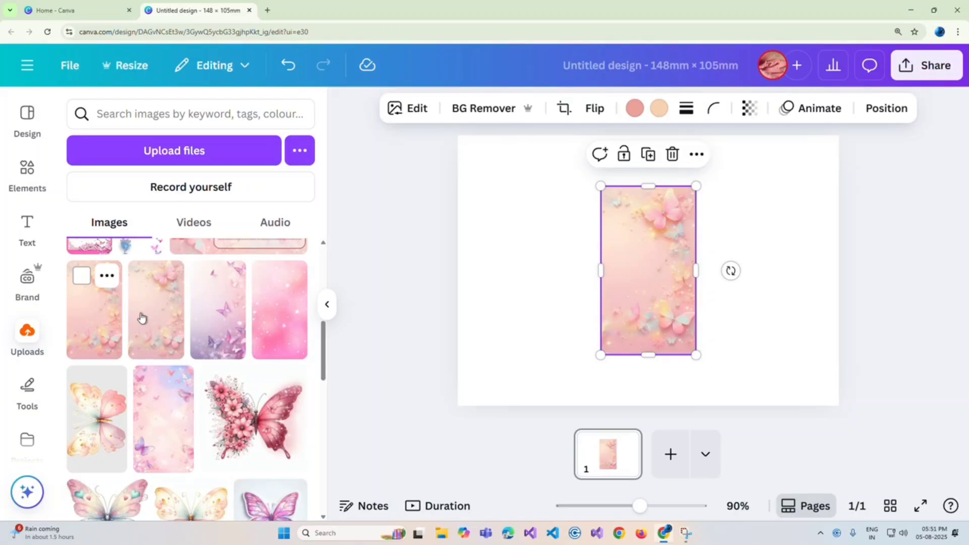
Step: Rotate the butterfly background image to landscape, then enlarge it to fill the whole page
{"action": "left_click", "coordinate": [326, 304]}
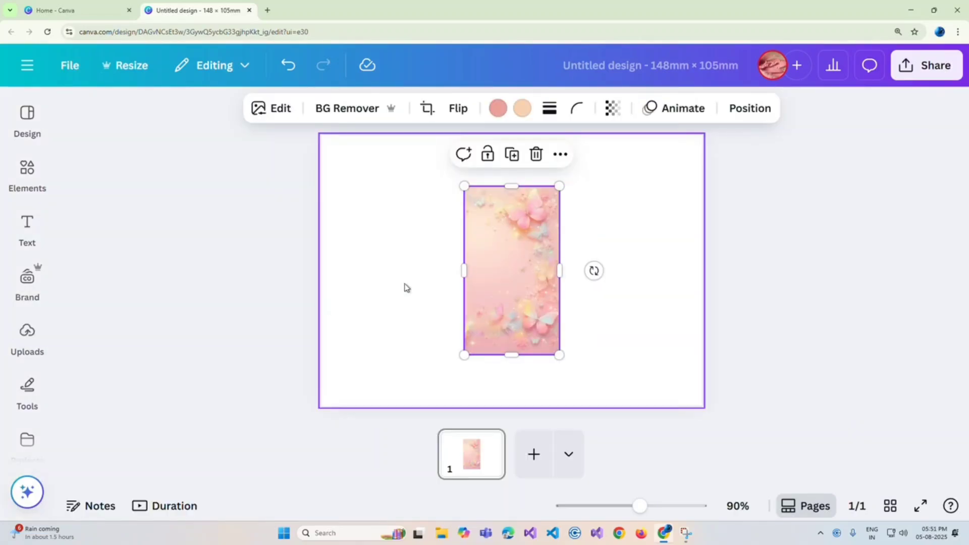
{"action": "left_click_drag", "start_coordinate": [595, 270], "coordinate": [508, 333]}
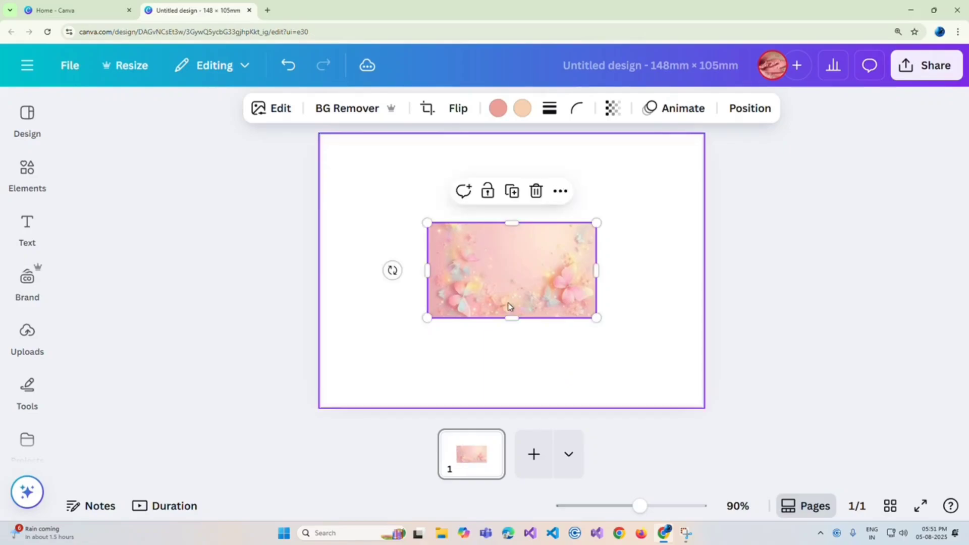
{"action": "left_click_drag", "start_coordinate": [498, 268], "coordinate": [402, 189]}
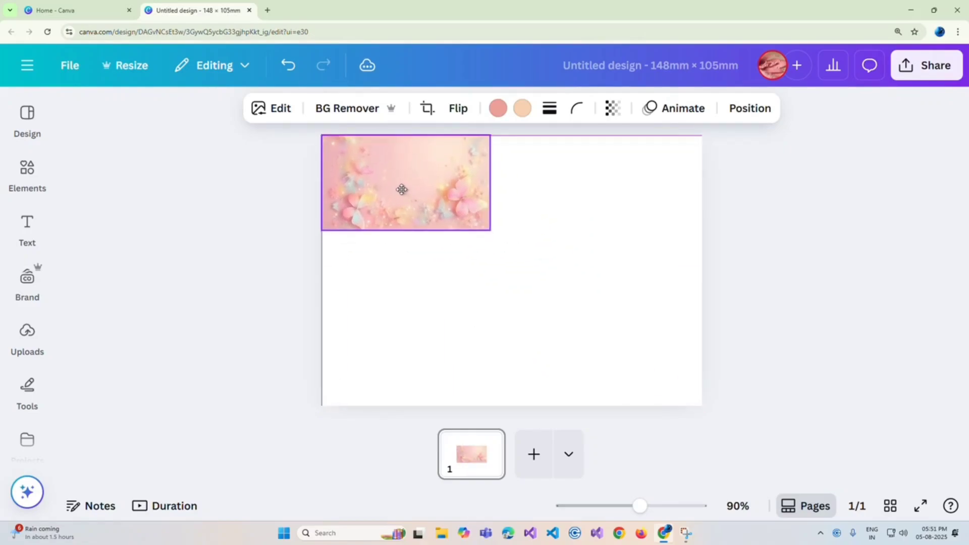
{"action": "left_click_drag", "start_coordinate": [492, 228], "coordinate": [636, 475]}
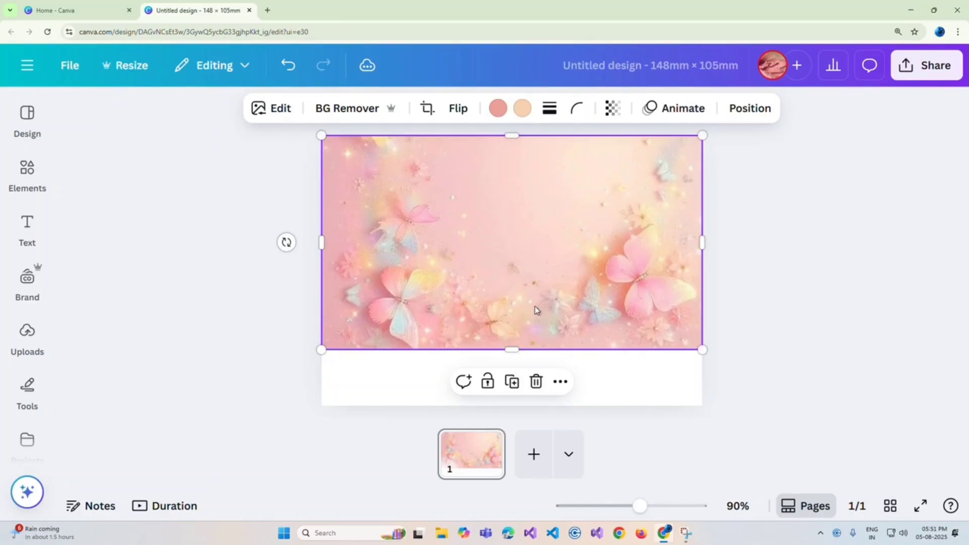
{"action": "left_click_drag", "start_coordinate": [507, 348], "coordinate": [511, 406]}
{"action": "left_click", "coordinate": [215, 254]}
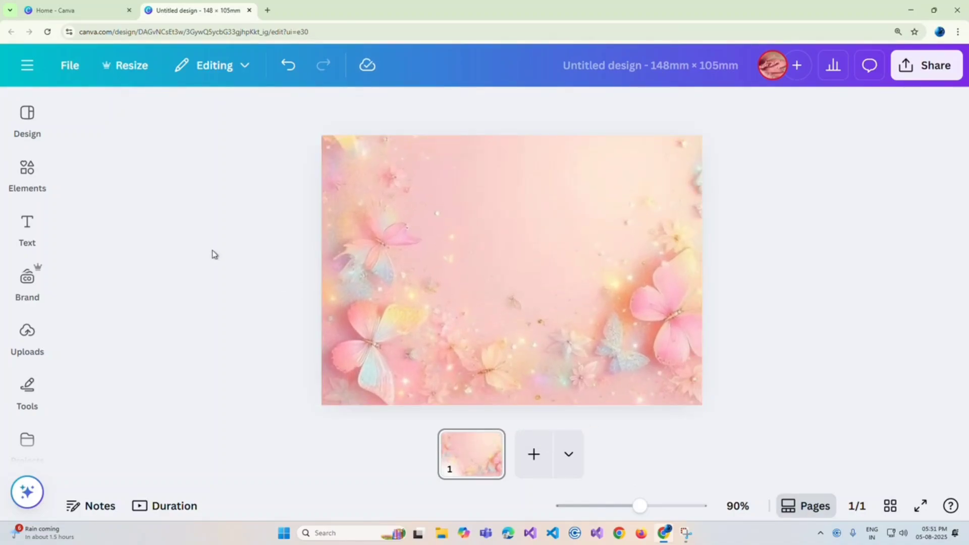
Step: Add a rounded square shape to the page and fill it with white
{"action": "left_click", "coordinate": [27, 171]}
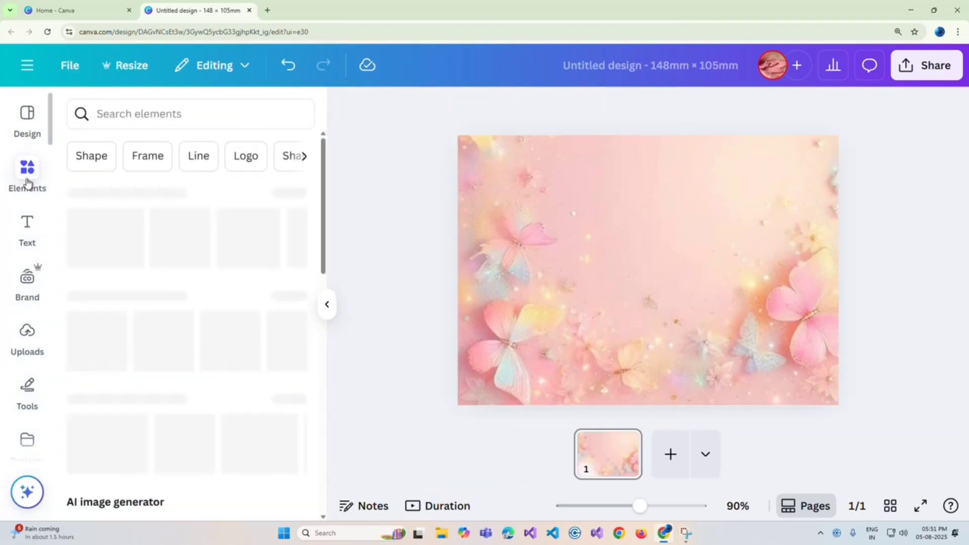
{"action": "left_click", "coordinate": [136, 334]}
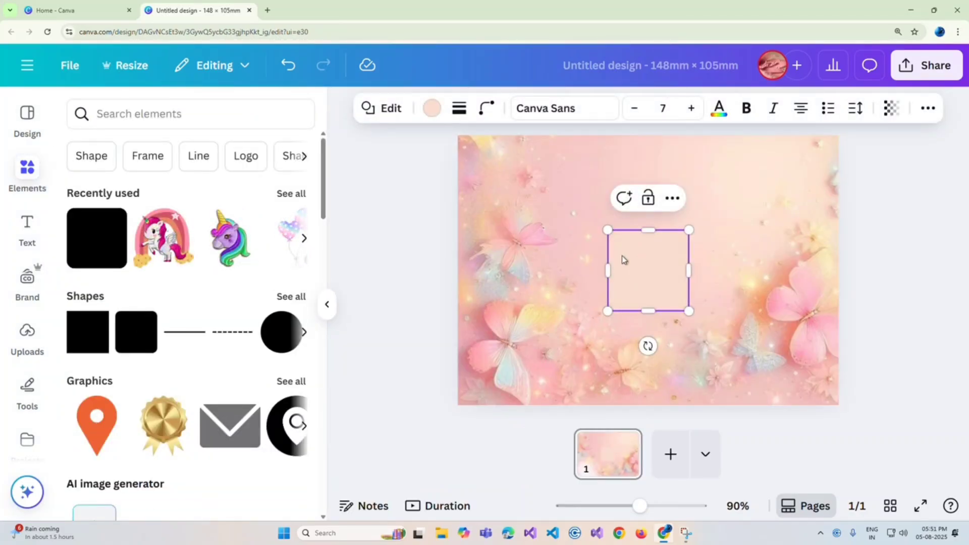
{"action": "left_click", "coordinate": [432, 109]}
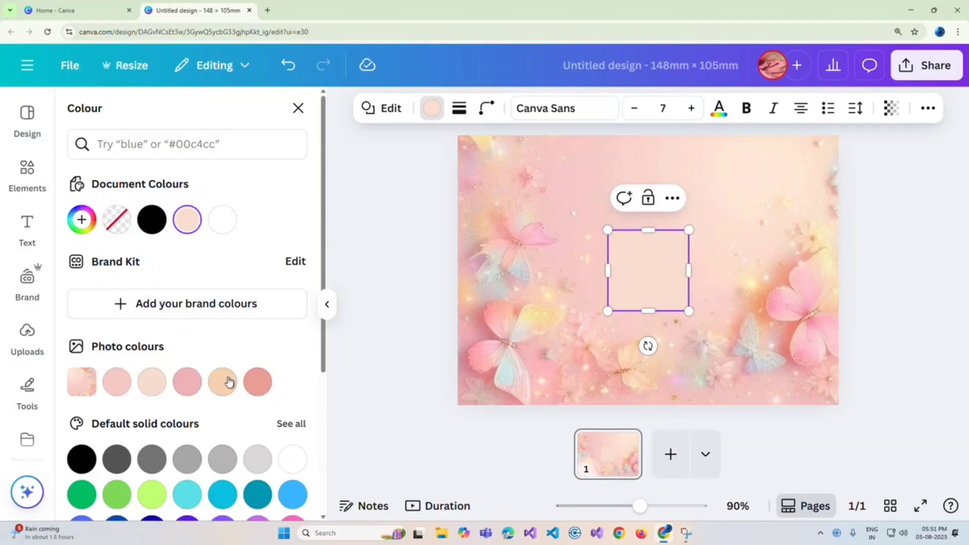
{"action": "left_click", "coordinate": [223, 220]}
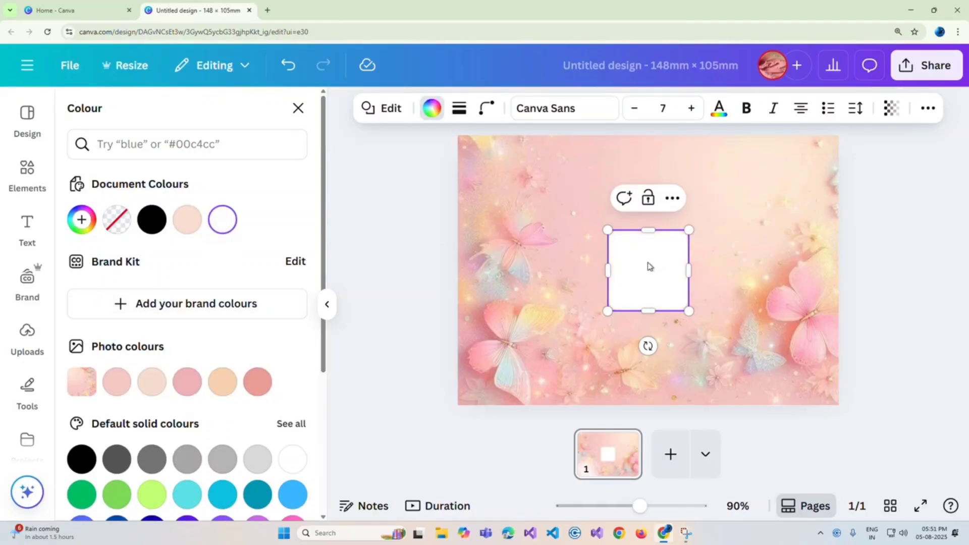
Step: Stretch the white rounded shape into a large rectangle and centre it on the page, leaving a margin of background around it
{"action": "left_click_drag", "start_coordinate": [633, 265], "coordinate": [558, 223]}
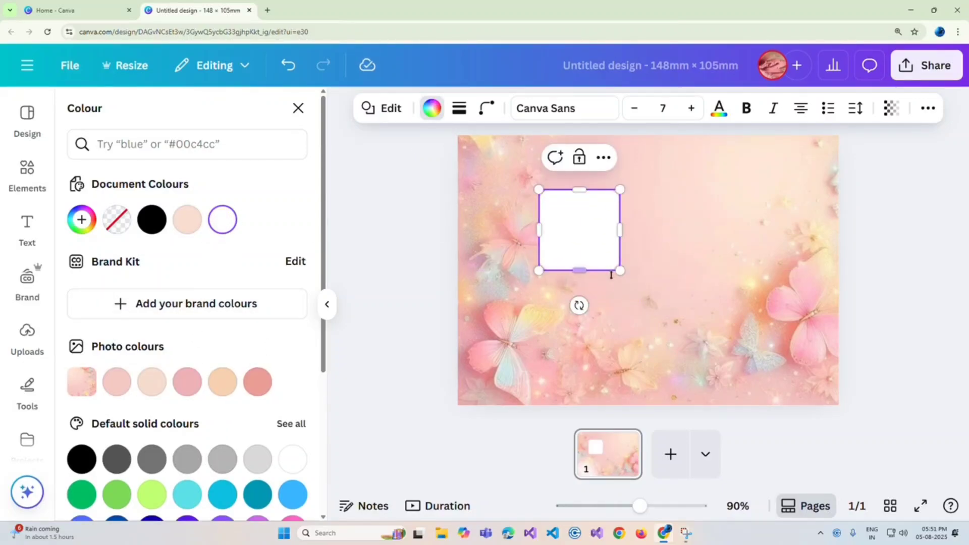
{"action": "left_click_drag", "start_coordinate": [620, 271], "coordinate": [801, 360]}
{"action": "left_click_drag", "start_coordinate": [677, 294], "coordinate": [654, 286]}
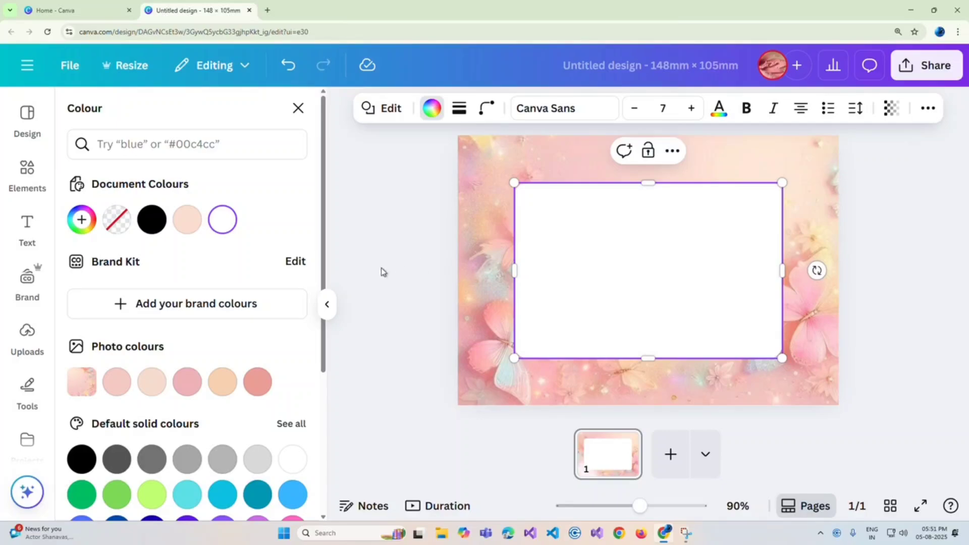
{"action": "left_click", "coordinate": [327, 304]}
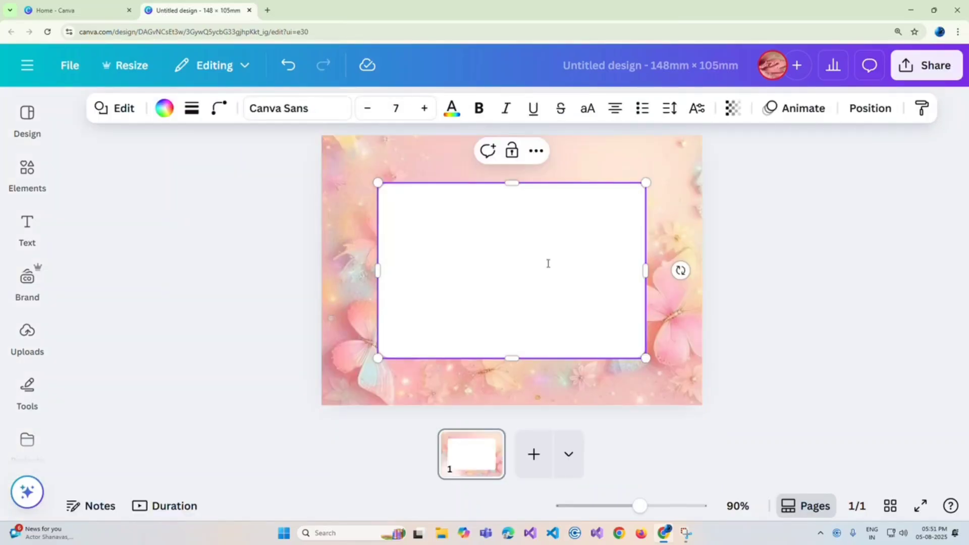
{"action": "left_click", "coordinate": [858, 108]}
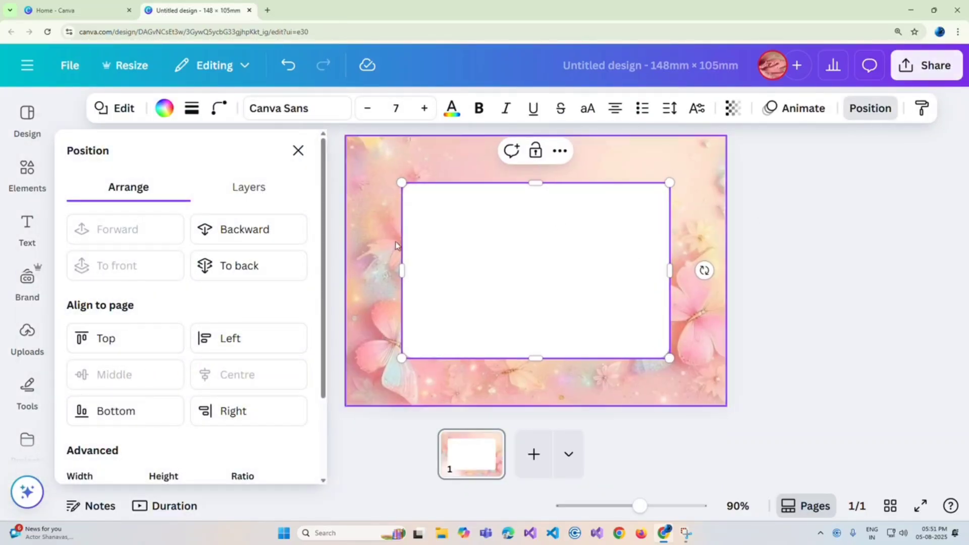
{"action": "left_click", "coordinate": [329, 253]}
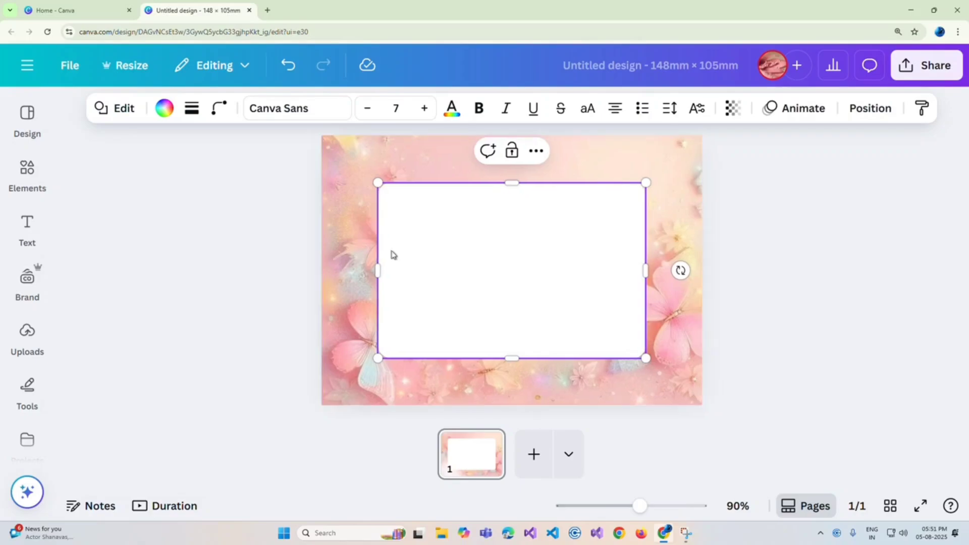
Step: Give the white rectangle a solid border with a stroke weight of 2
{"action": "left_click", "coordinate": [191, 108]}
{"action": "left_click", "coordinate": [157, 150]}
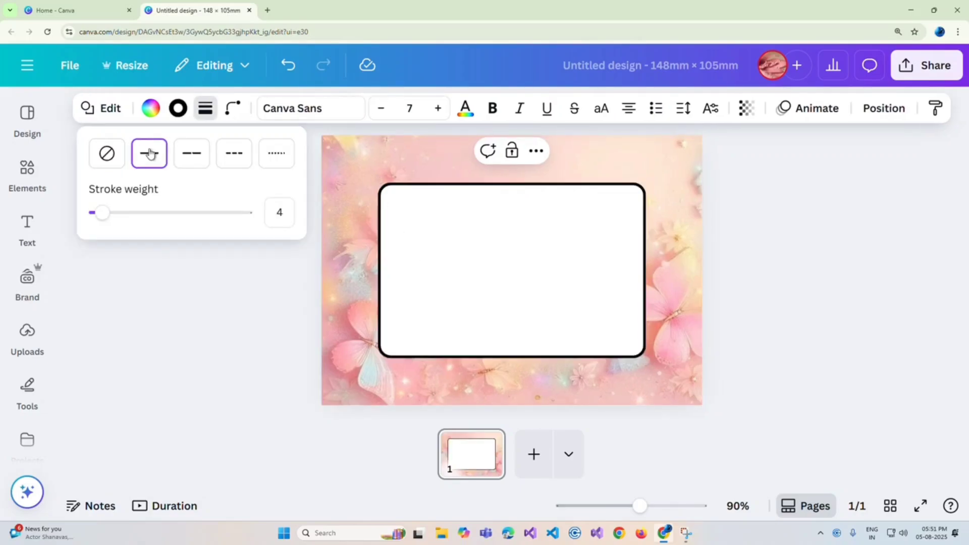
{"action": "left_click_drag", "start_coordinate": [102, 215], "coordinate": [99, 216]}
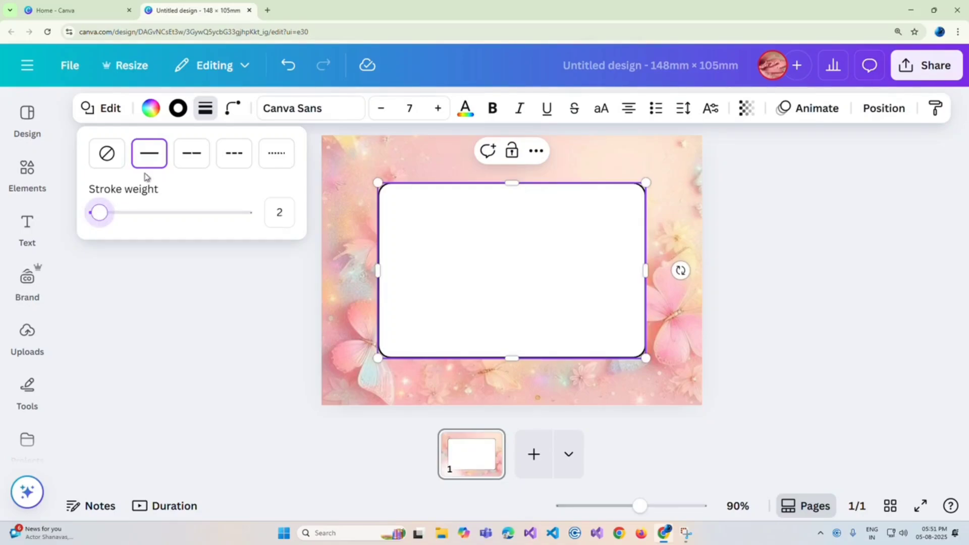
Step: Set the white rectangle's border colour to purple from the default solid colours
{"action": "left_click", "coordinate": [177, 108]}
{"action": "left_click", "coordinate": [256, 422]}
{"action": "scroll", "coordinate": [243, 449], "scroll_direction": "down", "scroll_amount": 2}
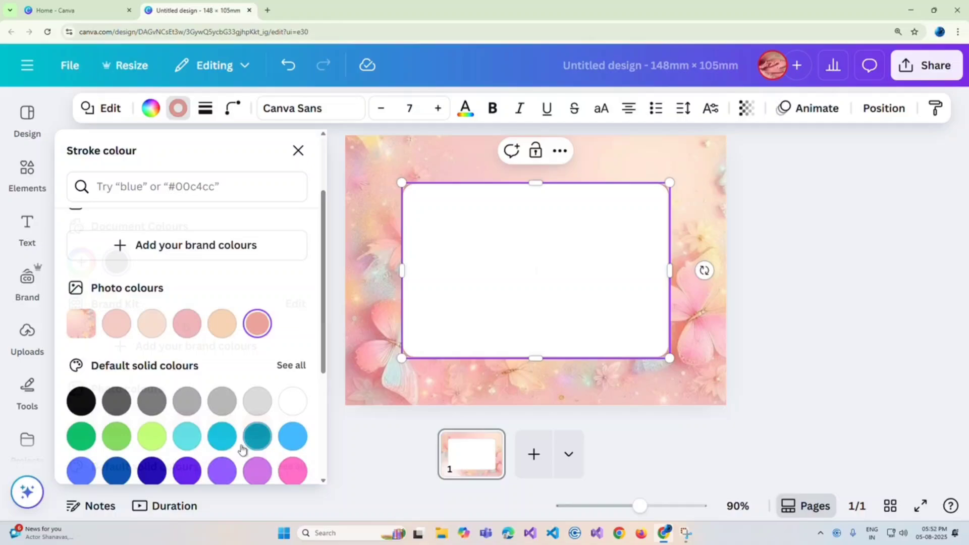
{"action": "left_click", "coordinate": [223, 471]}
{"action": "left_click", "coordinate": [335, 339]}
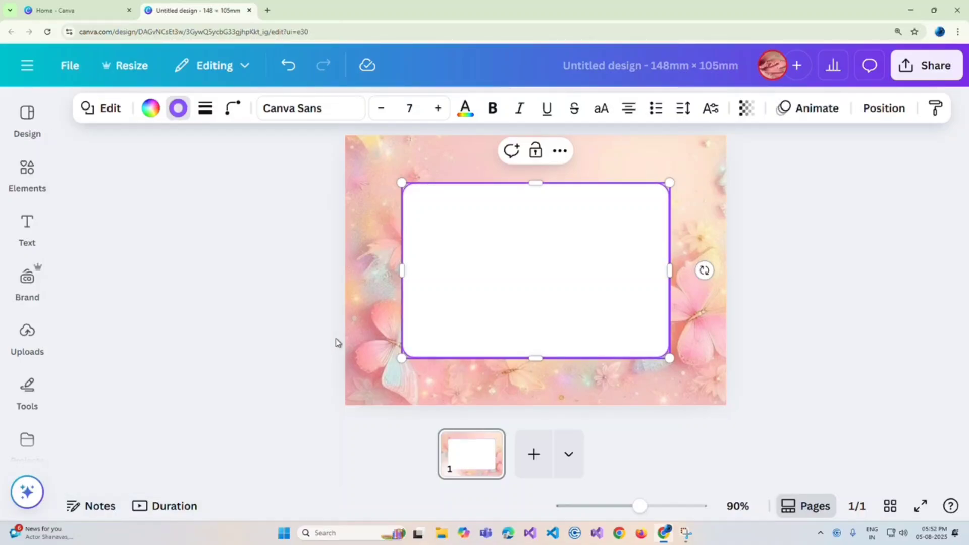
Step: Turn the white rectangle into a rounded polygon with 7 sides
{"action": "left_click", "coordinate": [353, 329]}
{"action": "left_click", "coordinate": [407, 258]}
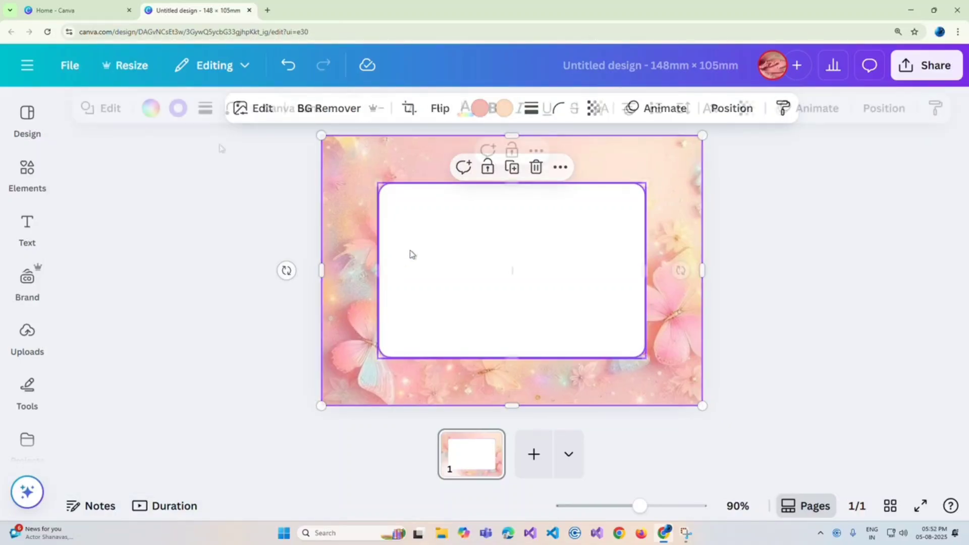
{"action": "left_click", "coordinate": [233, 108]}
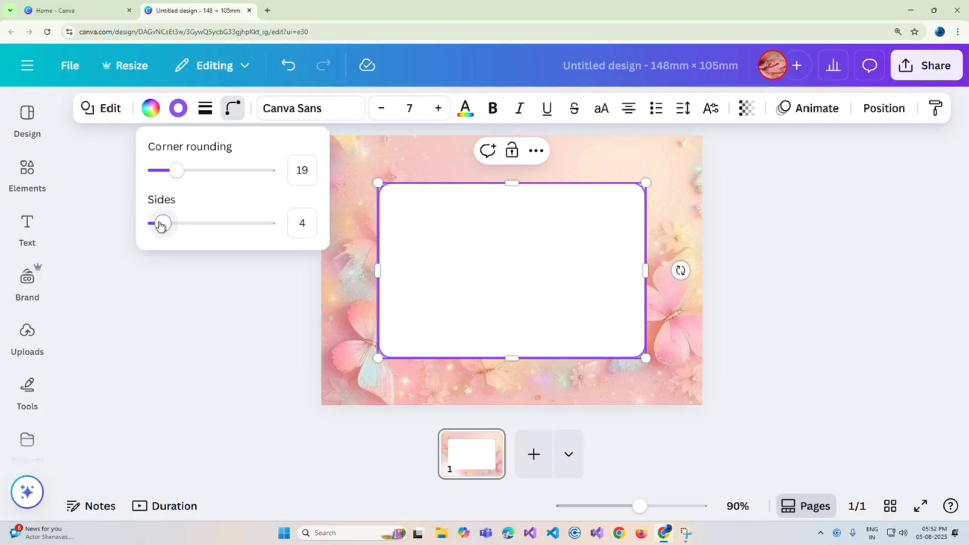
{"action": "left_click_drag", "start_coordinate": [160, 223], "coordinate": [190, 227]}
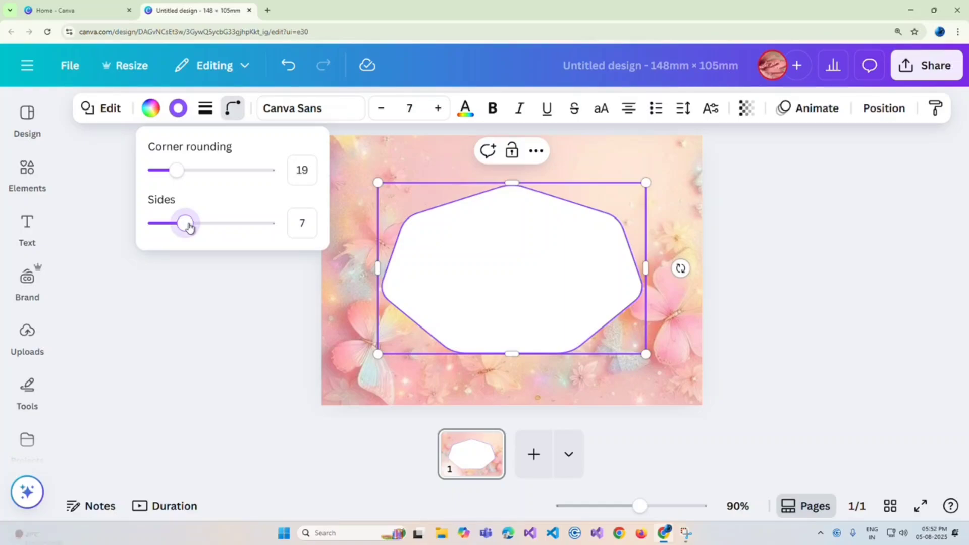
{"action": "left_click", "coordinate": [272, 365]}
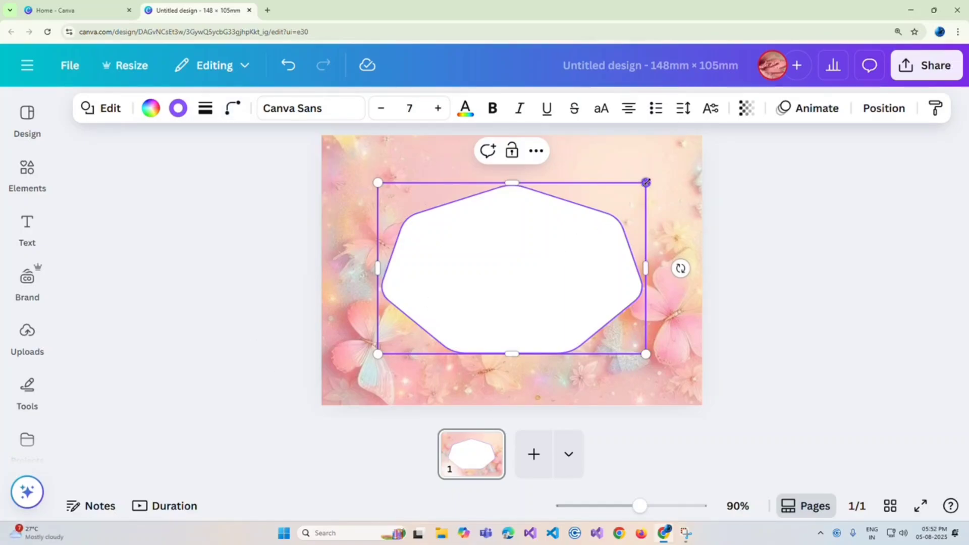
Step: Enlarge the white seven-sided shape towards its upper-right and lower-left corners so it covers most of the page
{"action": "left_click_drag", "start_coordinate": [646, 182], "coordinate": [678, 162]}
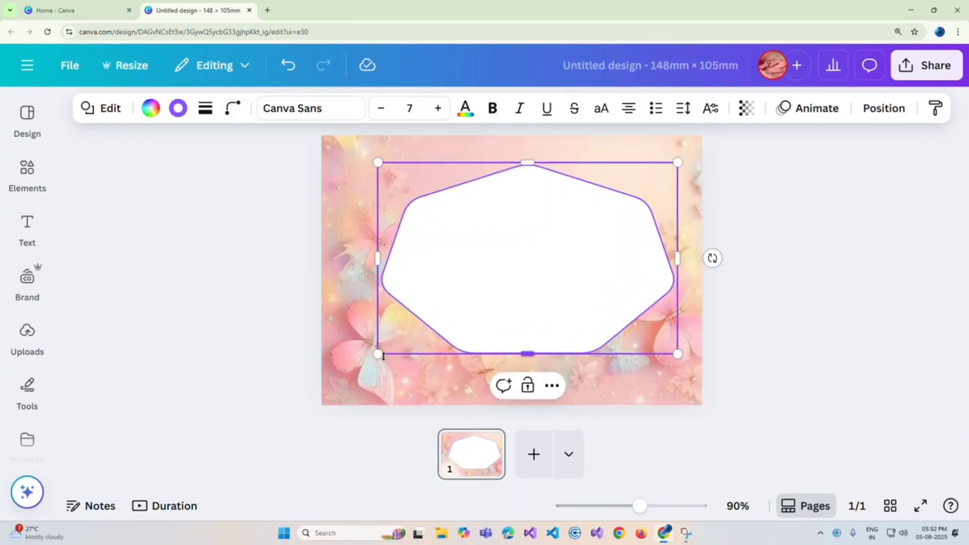
{"action": "left_click_drag", "start_coordinate": [374, 357], "coordinate": [356, 386]}
{"action": "left_click", "coordinate": [854, 258]}
{"action": "left_click", "coordinate": [606, 291]}
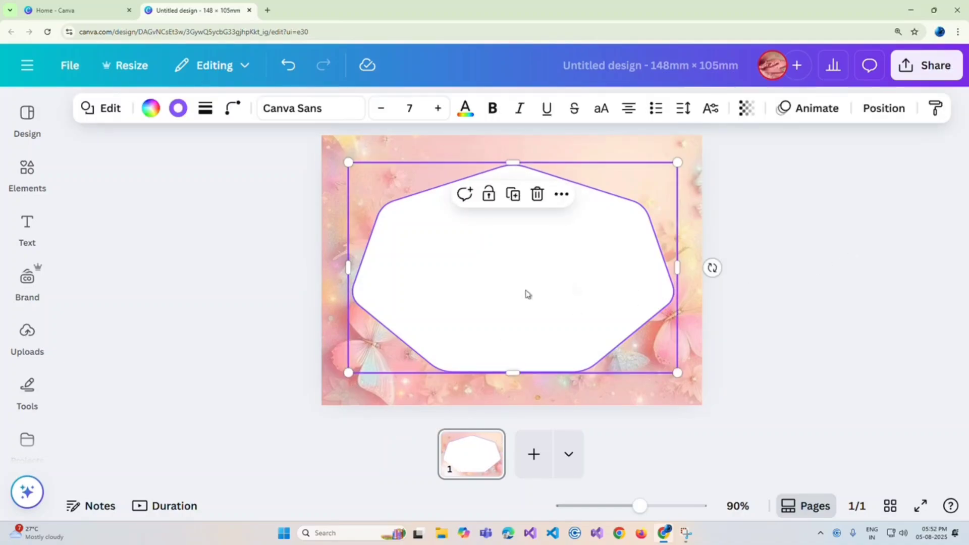
Step: Add a heading text, shrink it to size 25.7 and place it in the upper part of the white shape
{"action": "left_click", "coordinate": [23, 232]}
{"action": "left_click", "coordinate": [117, 333]}
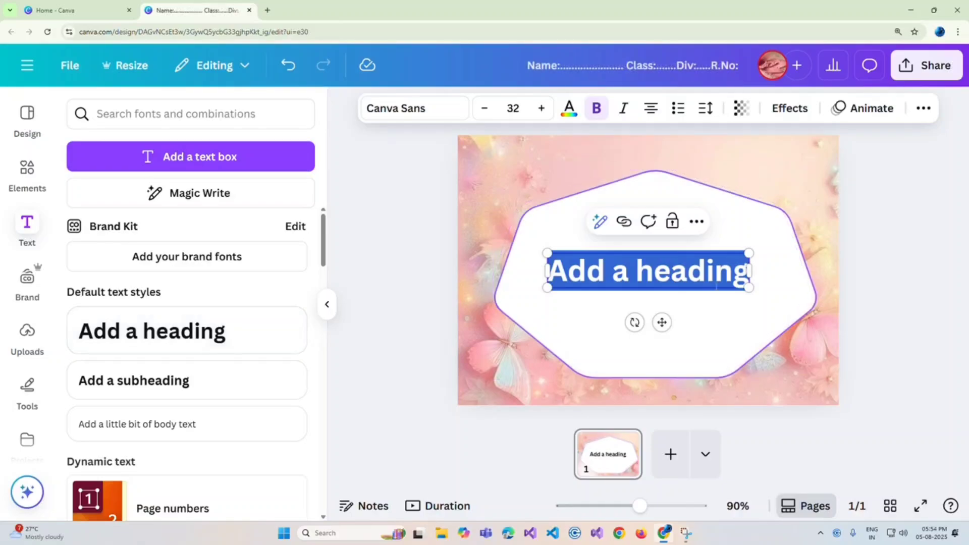
{"action": "left_click_drag", "start_coordinate": [749, 287], "coordinate": [710, 282]}
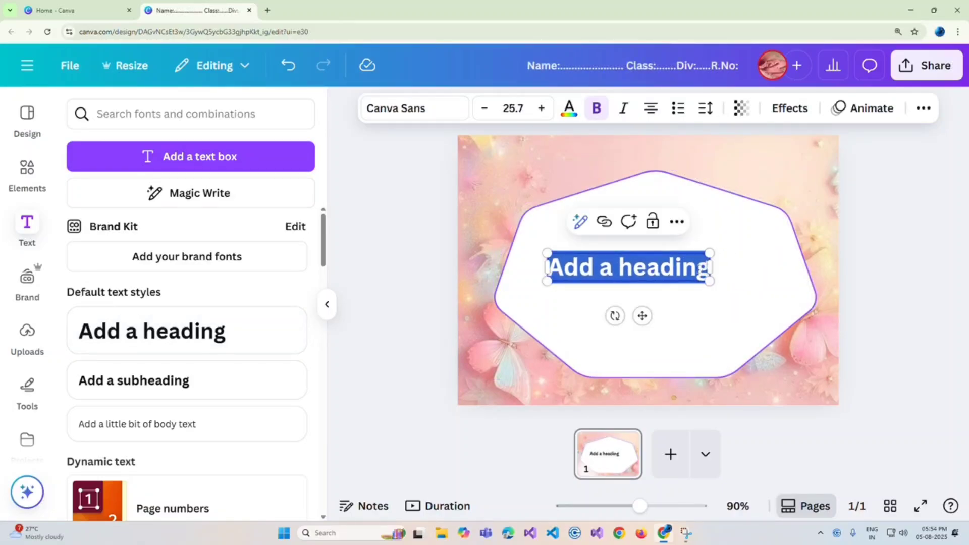
{"action": "left_click_drag", "start_coordinate": [642, 315], "coordinate": [634, 277]}
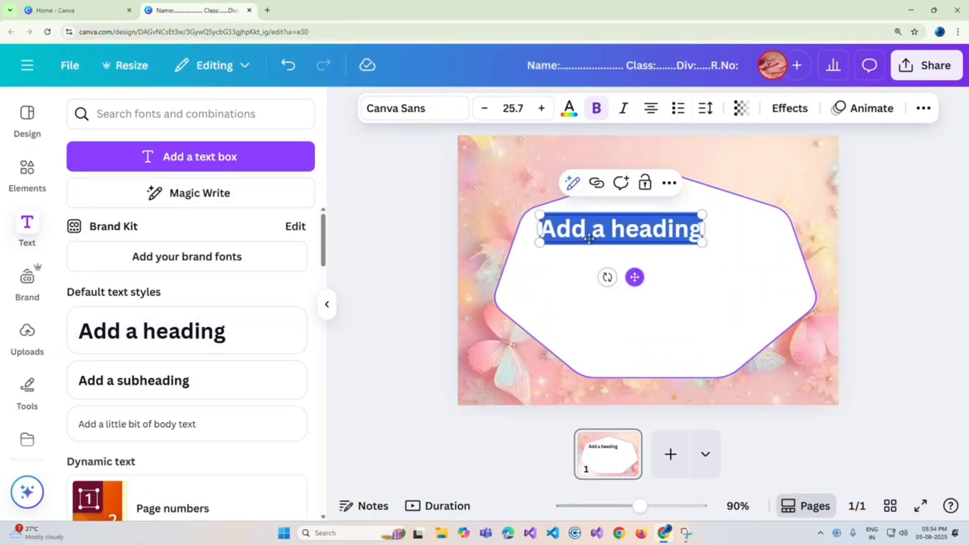
Step: Set the heading's font to Comic Sans and replace its text with "Name:" followed by a long dotted line
{"action": "left_click", "coordinate": [419, 109]}
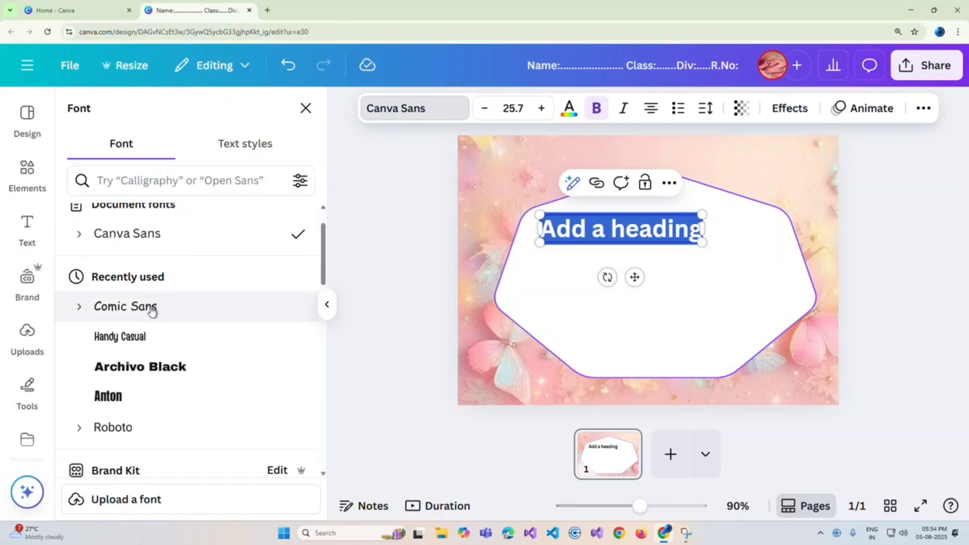
{"action": "left_click", "coordinate": [120, 306]}
{"action": "triple_click", "coordinate": [596, 228]}
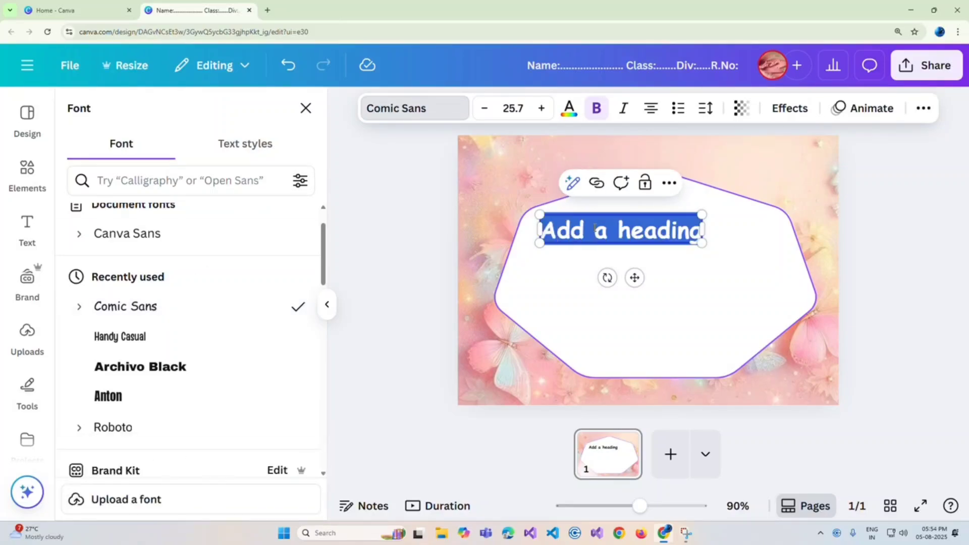
{"action": "type", "text": "N"}
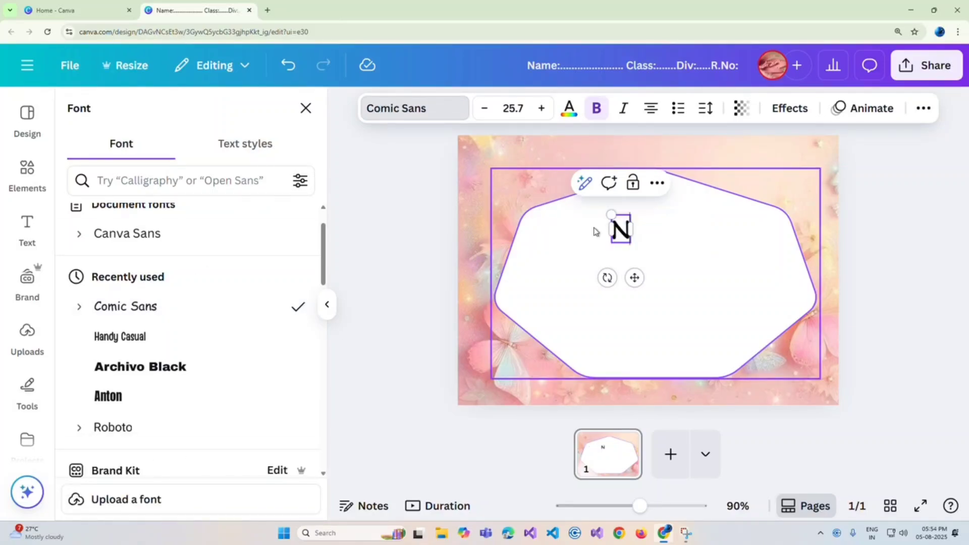
{"action": "type", "text": "ame"}
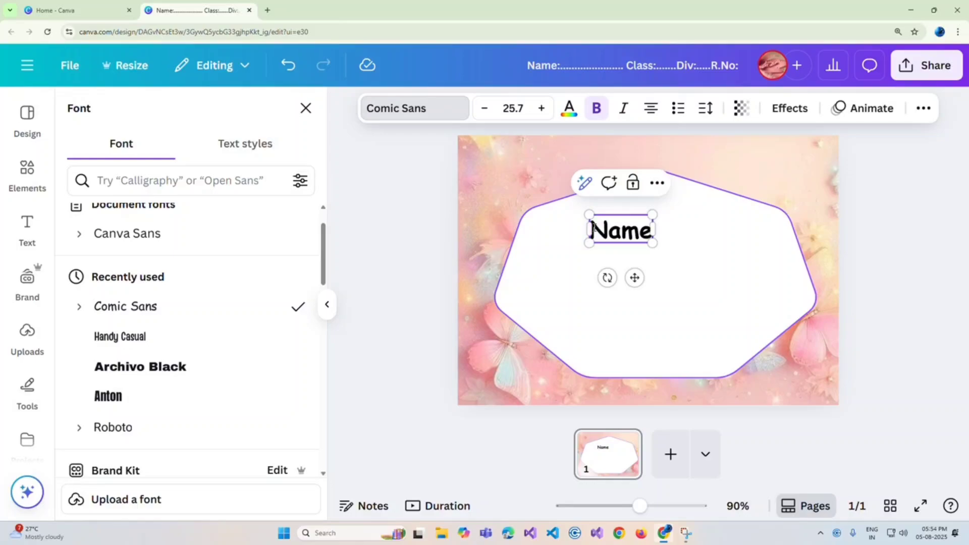
{"action": "type", "text": ":........................."}
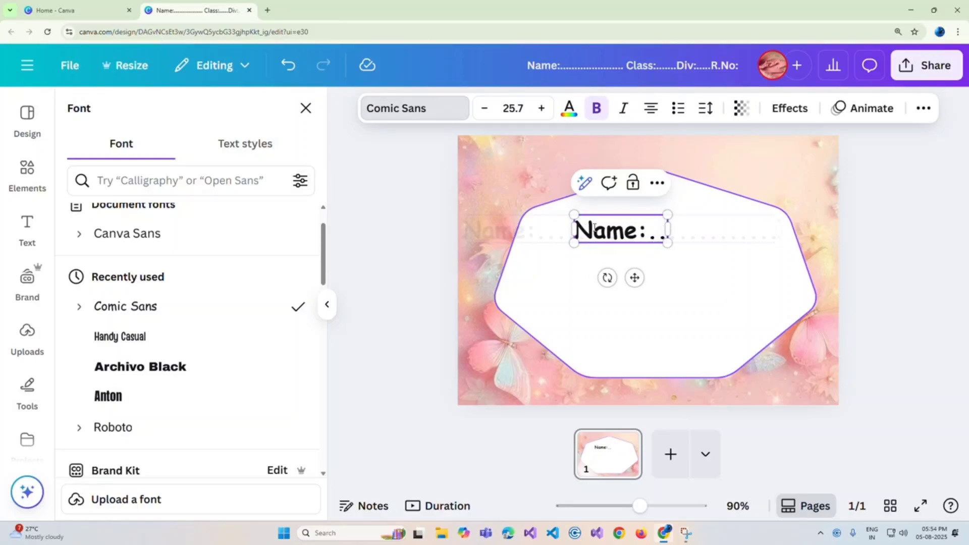
Step: Add a second line reading "Class:......Div:......R.no:..." below the name line in the text block
{"action": "key", "text": "Return"}
{"action": "type", "text": "Cl"}
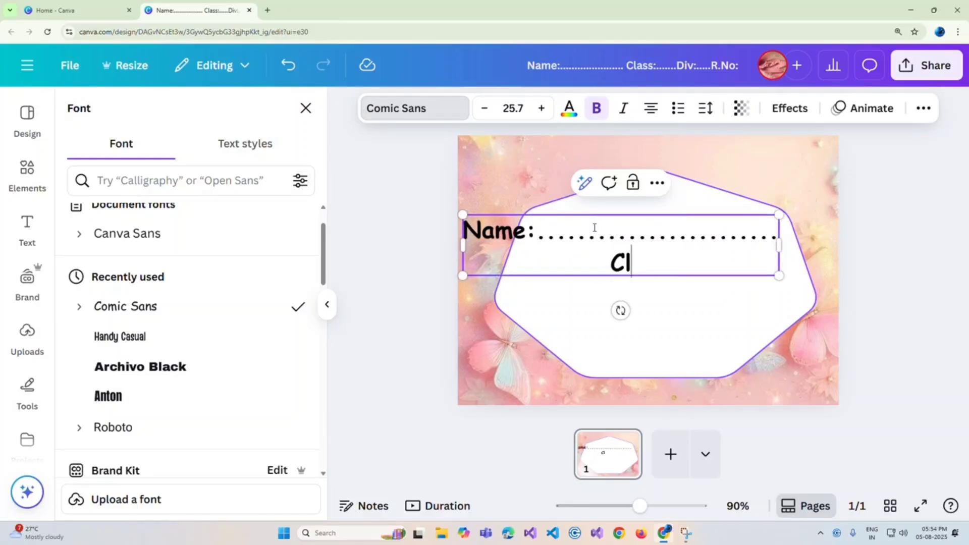
{"action": "type", "text": "ass:"}
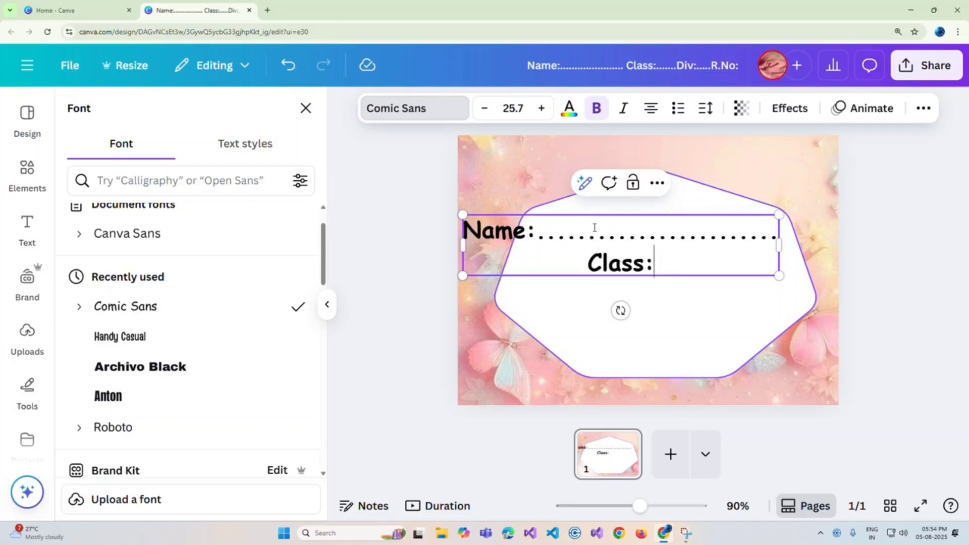
{"action": "type", "text": "......D"}
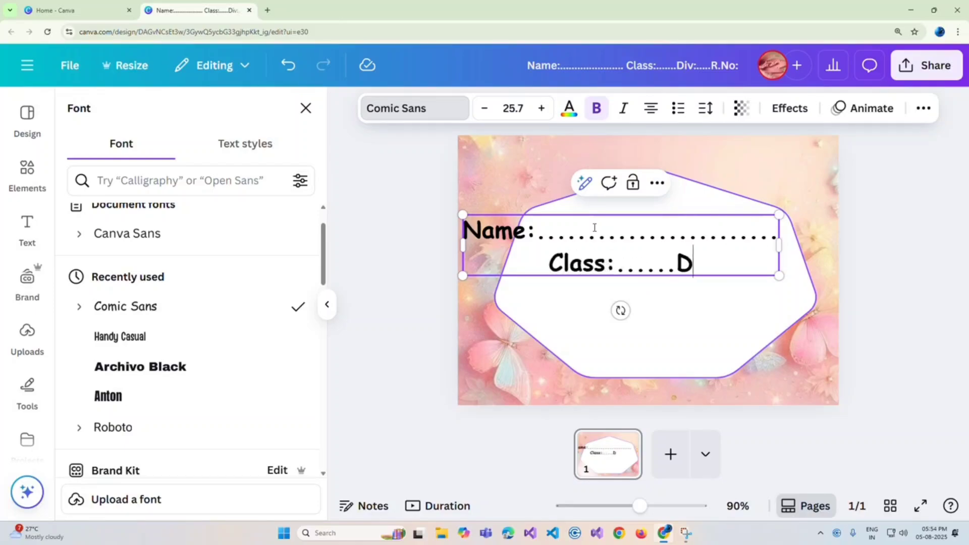
{"action": "type", "text": "iv:"}
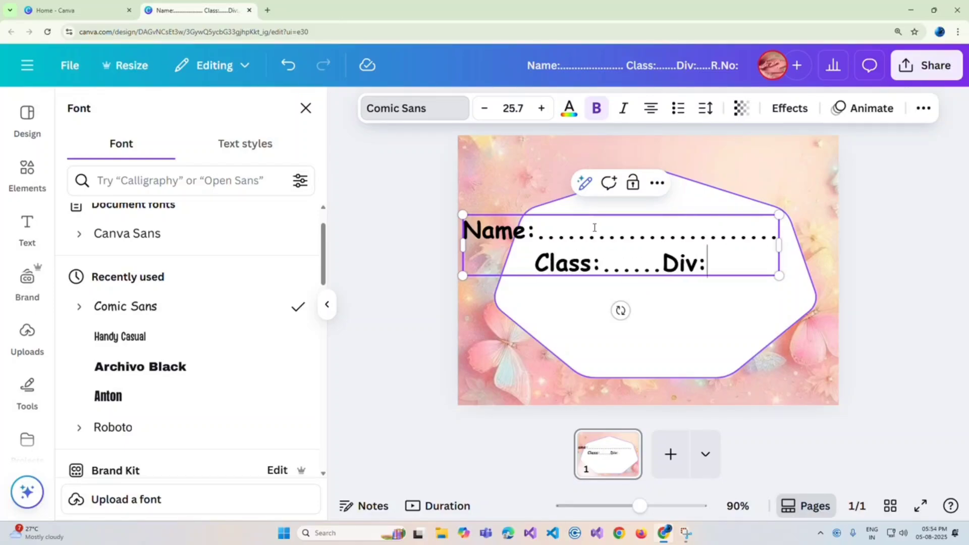
{"action": "type", "text": "......"}
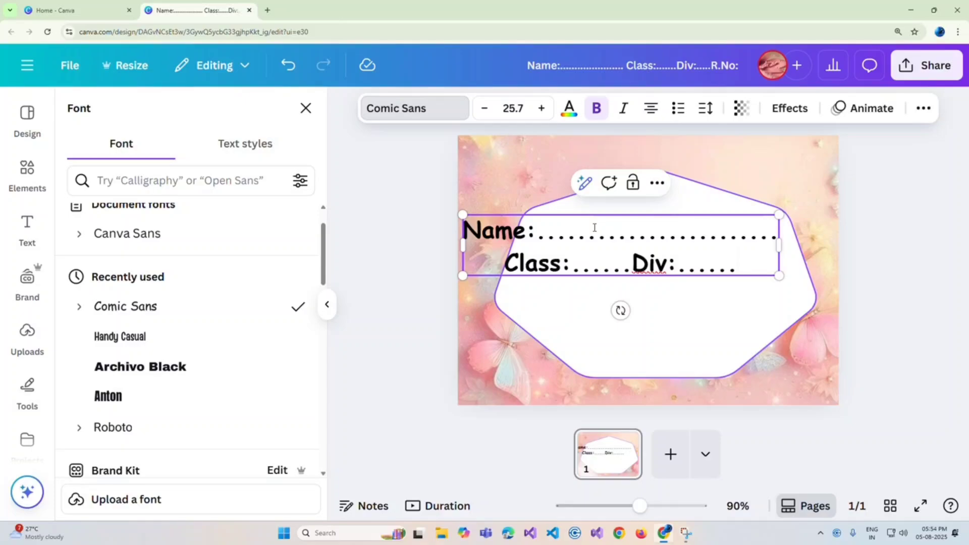
{"action": "type", "text": "R.no"}
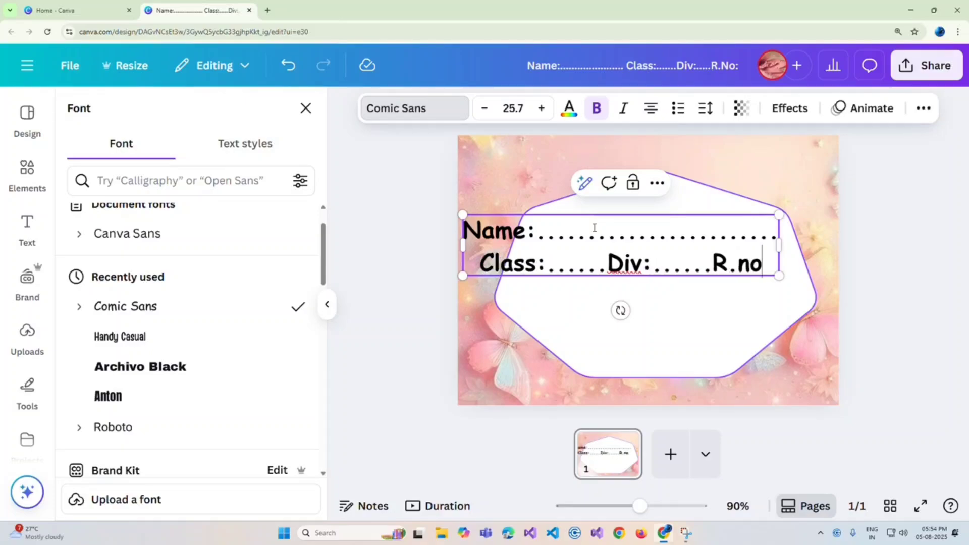
{"action": "type", "text": ":..."}
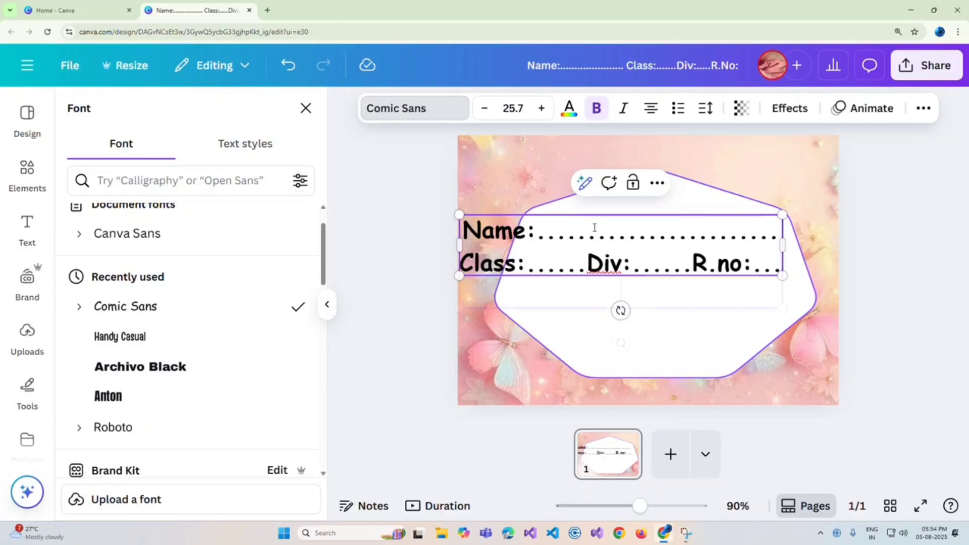
Step: Add a third line with "Subject:" followed by dots until it is as wide as the lines above
{"action": "key", "text": "Return"}
{"action": "type", "text": "Su"}
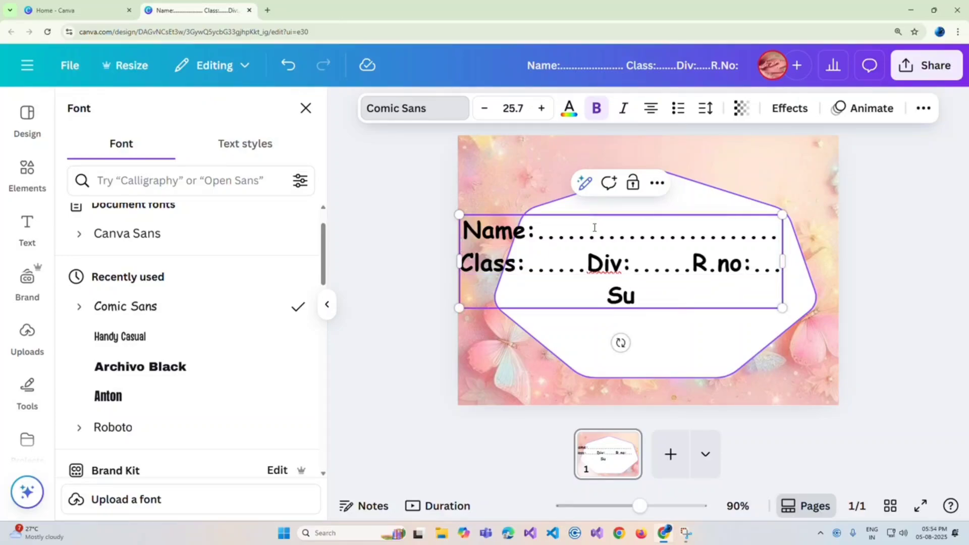
{"action": "type", "text": "bject"}
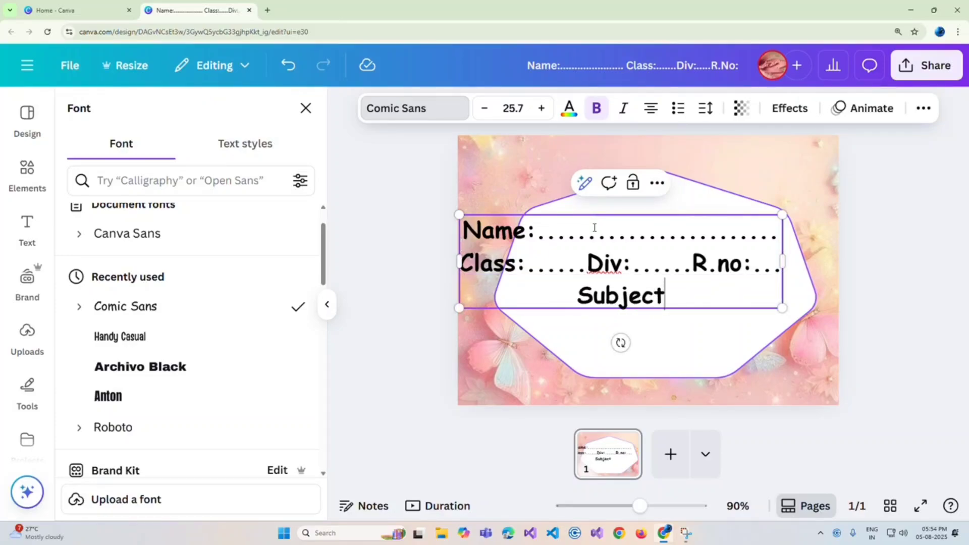
{"action": "type", "text": ":"}
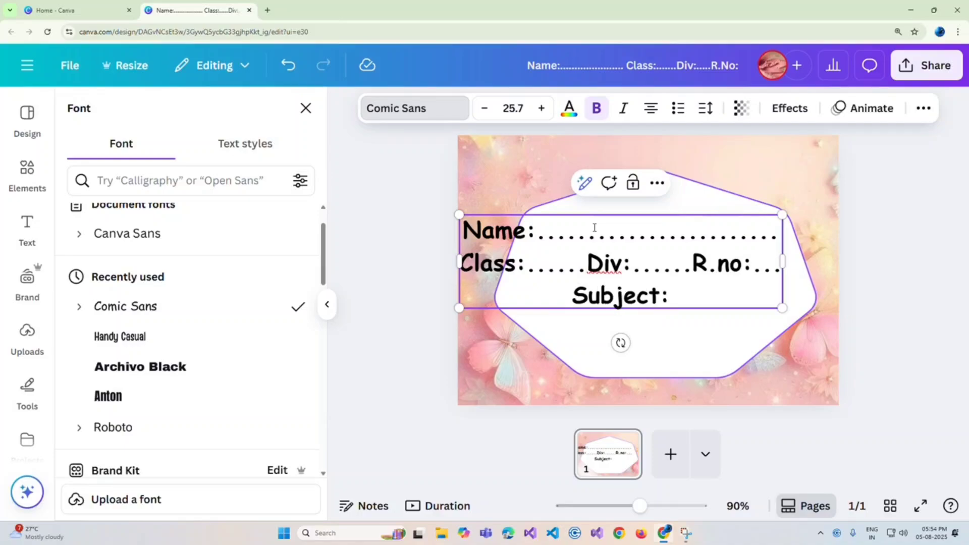
{"action": "type", "text": "..............................."}
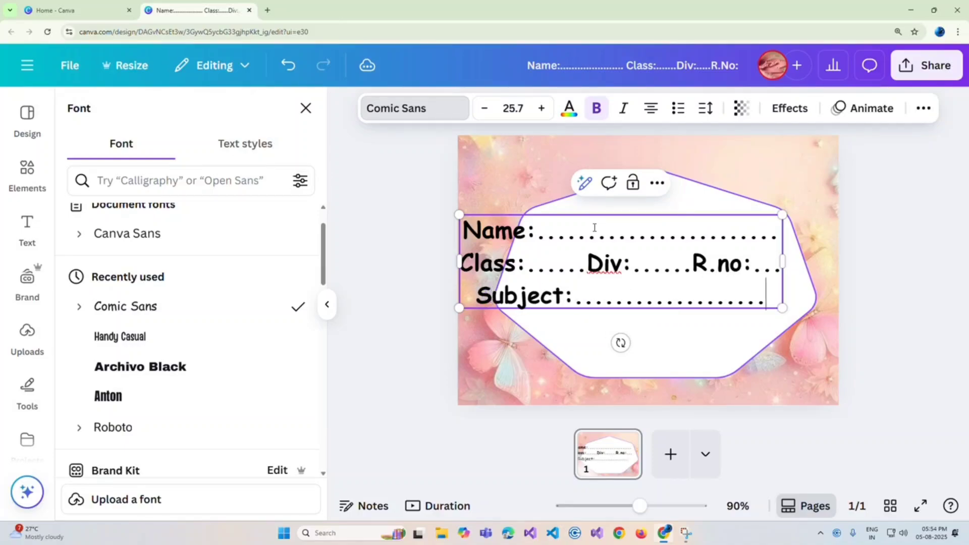
{"action": "type", "text": "..."}
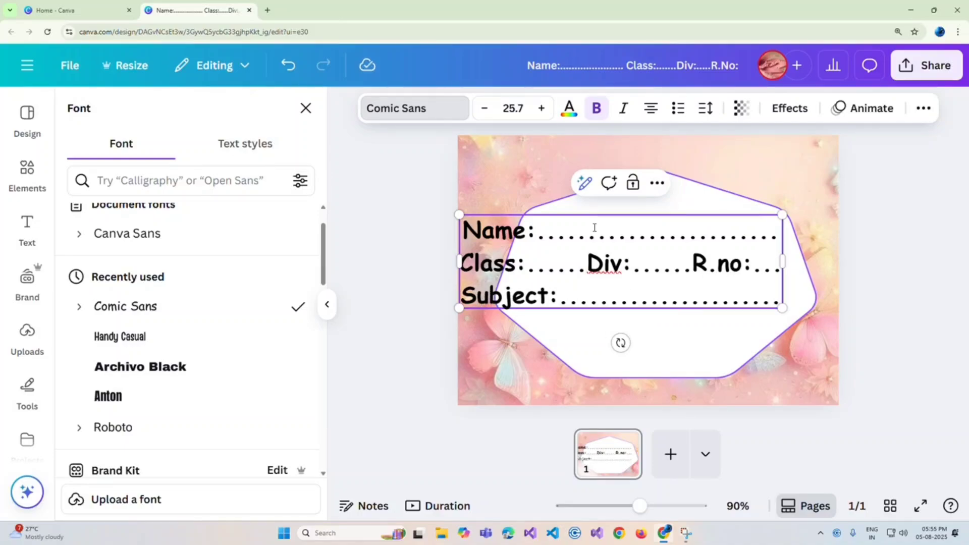
Step: Add a "School:" line filled with dots, plus a shorter dotted continuation line below it
{"action": "key", "text": "Return"}
{"action": "type", "text": "Sc"}
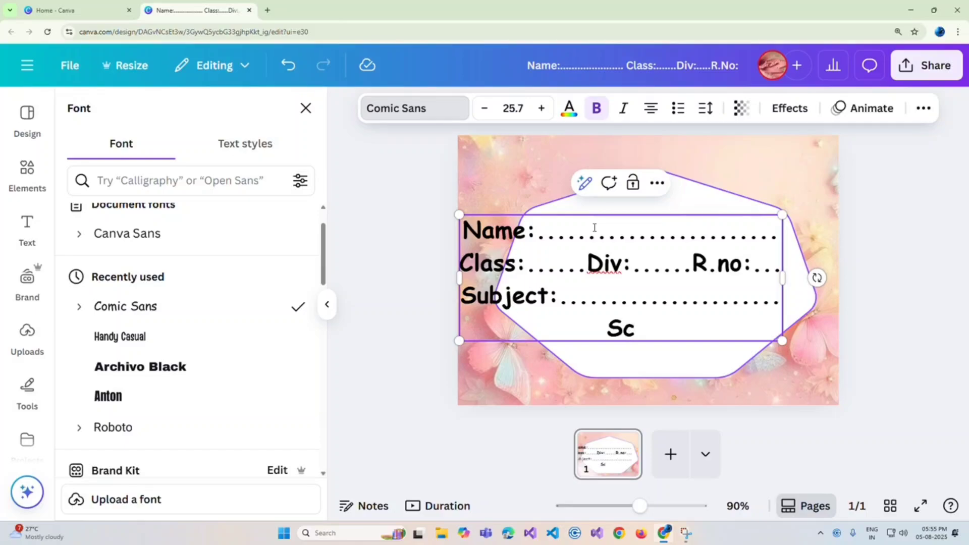
{"action": "type", "text": "hool"}
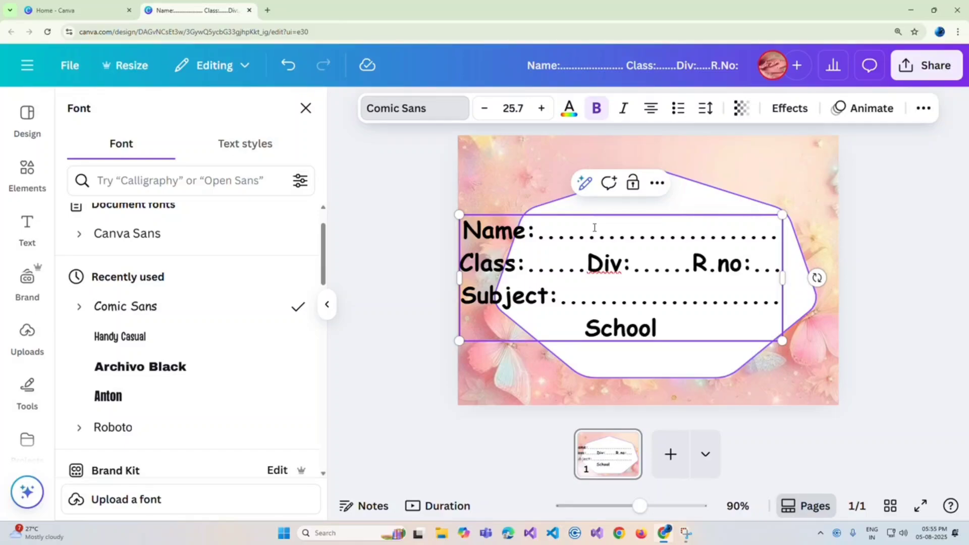
{"action": "type", "text": ":."}
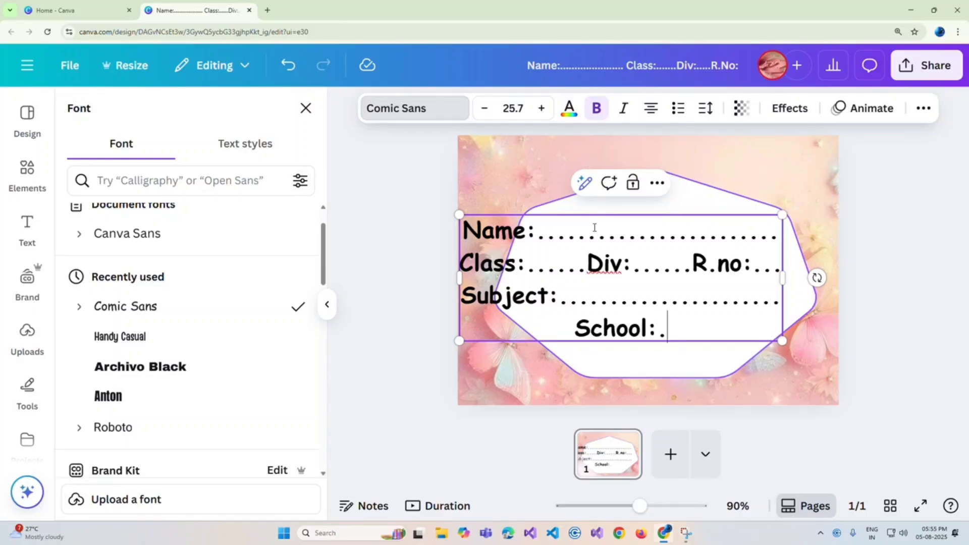
{"action": "type", "text": "......................................"}
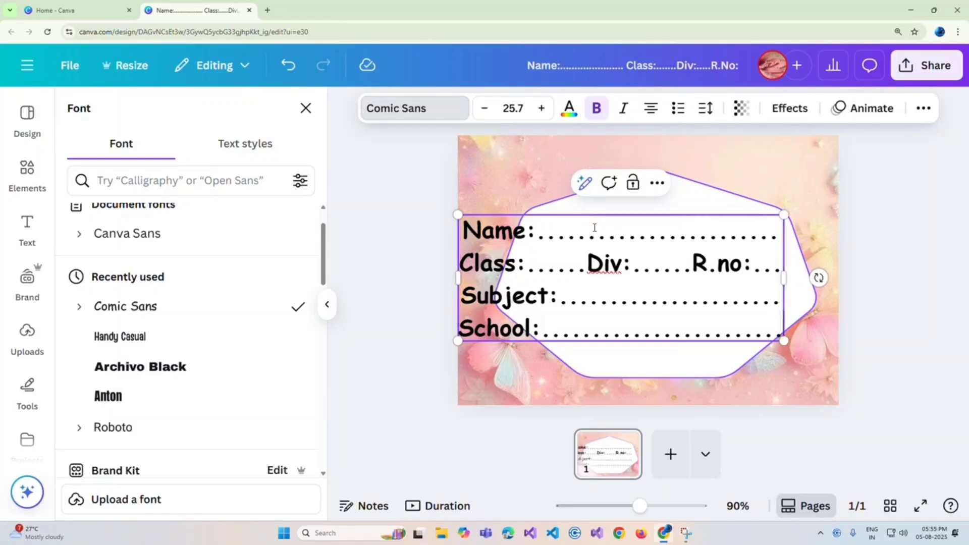
{"action": "key", "text": "Return"}
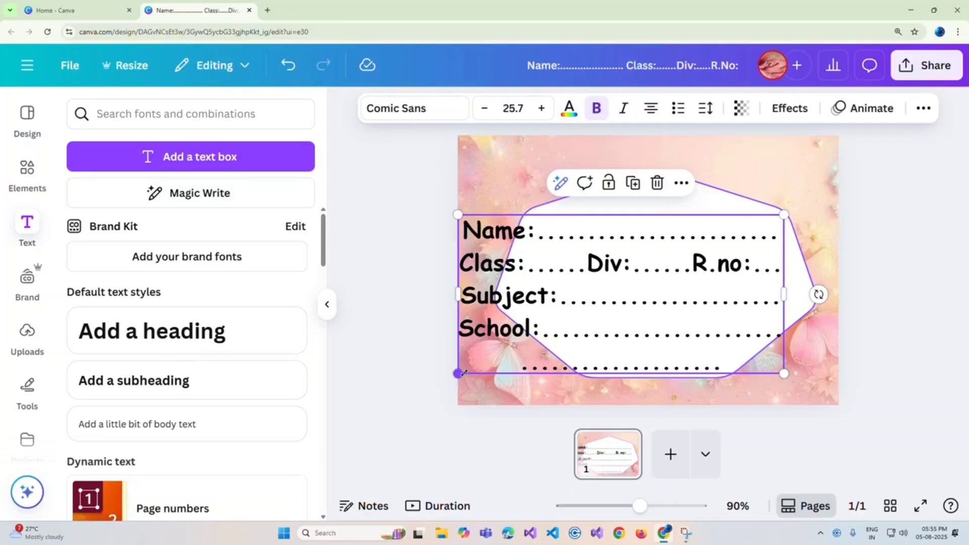
Step: Shrink the whole text block to size 19.5 to fit inside the white shape and increase its line spacing
{"action": "left_click_drag", "start_coordinate": [459, 374], "coordinate": [538, 334]}
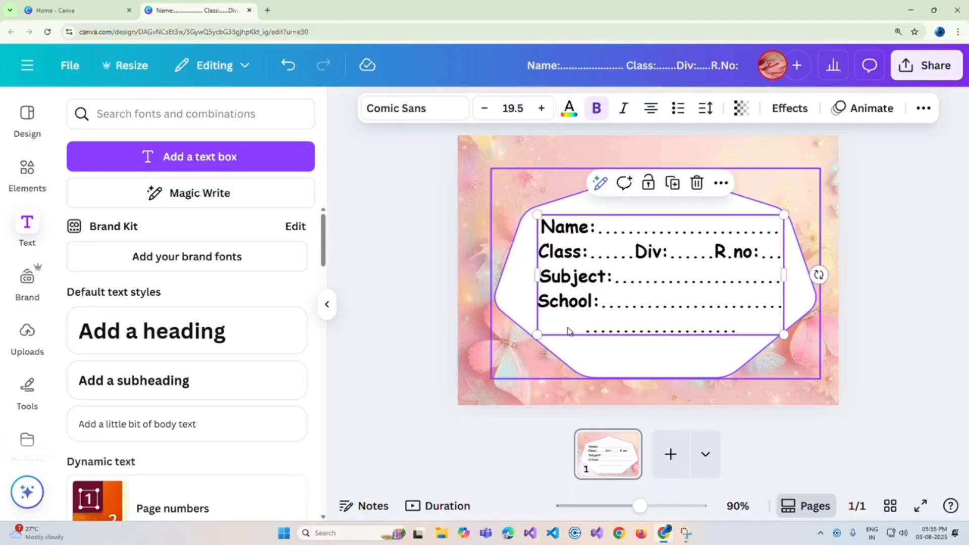
{"action": "left_click", "coordinate": [610, 302]}
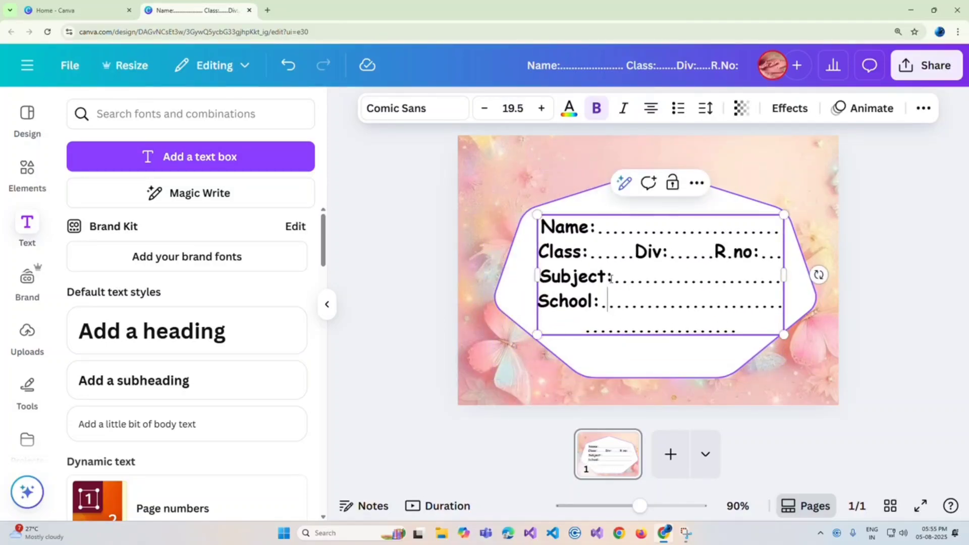
{"action": "left_click", "coordinate": [705, 108]}
{"action": "left_click_drag", "start_coordinate": [679, 223], "coordinate": [720, 223]}
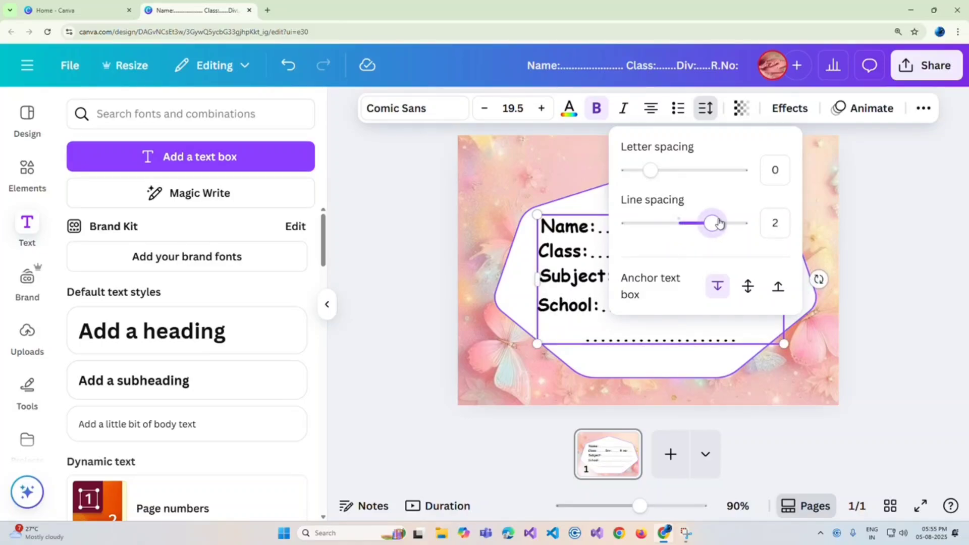
{"action": "left_click", "coordinate": [927, 215]}
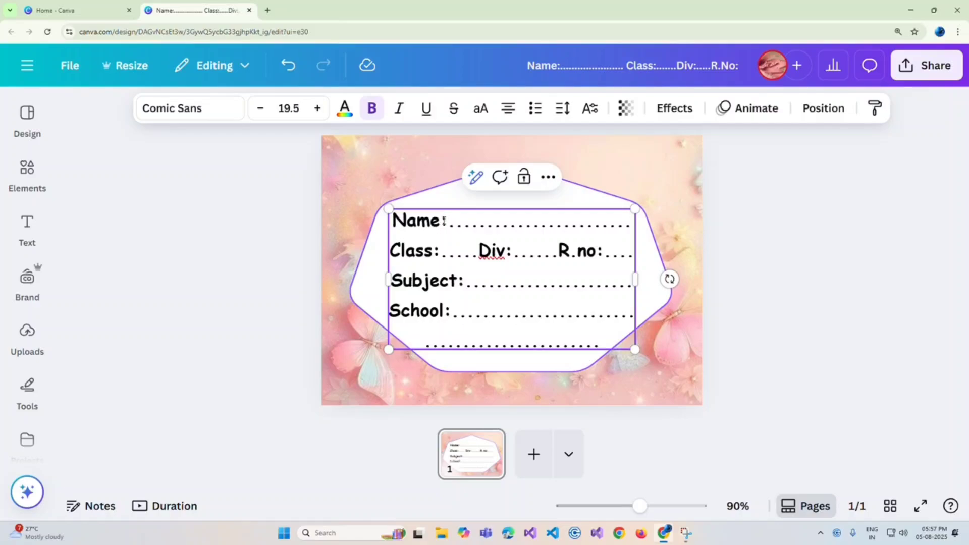
Step: Colour only the "Name:" label light purple, leaving its dots black
{"action": "left_click_drag", "start_coordinate": [446, 220], "coordinate": [392, 221]}
{"action": "left_click", "coordinate": [345, 108]}
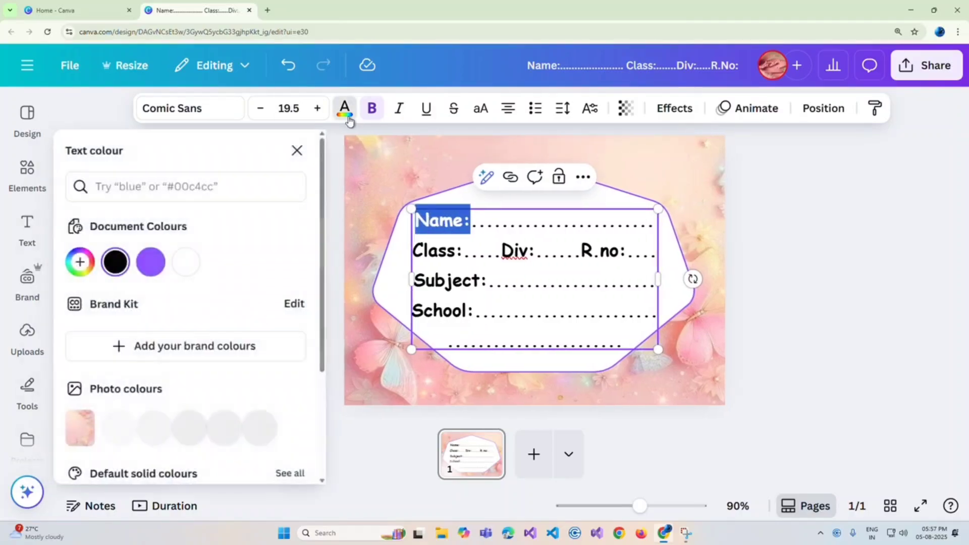
{"action": "scroll", "coordinate": [228, 282], "scroll_direction": "down", "scroll_amount": 3}
{"action": "left_click", "coordinate": [258, 422]}
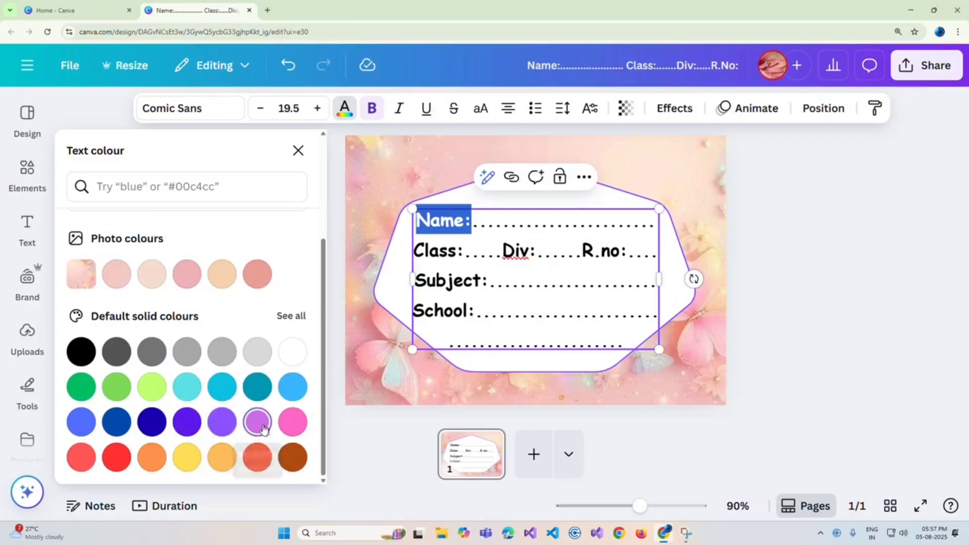
{"action": "left_click", "coordinate": [341, 389]}
{"action": "left_click", "coordinate": [347, 340]}
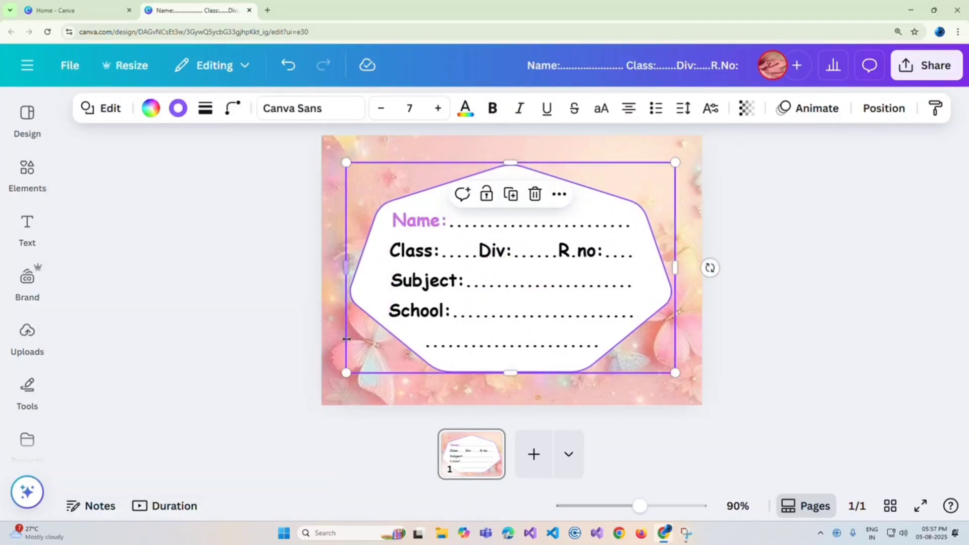
Step: Colour only the "Class:" label yellow, leaving its dots black
{"action": "left_click", "coordinate": [397, 270]}
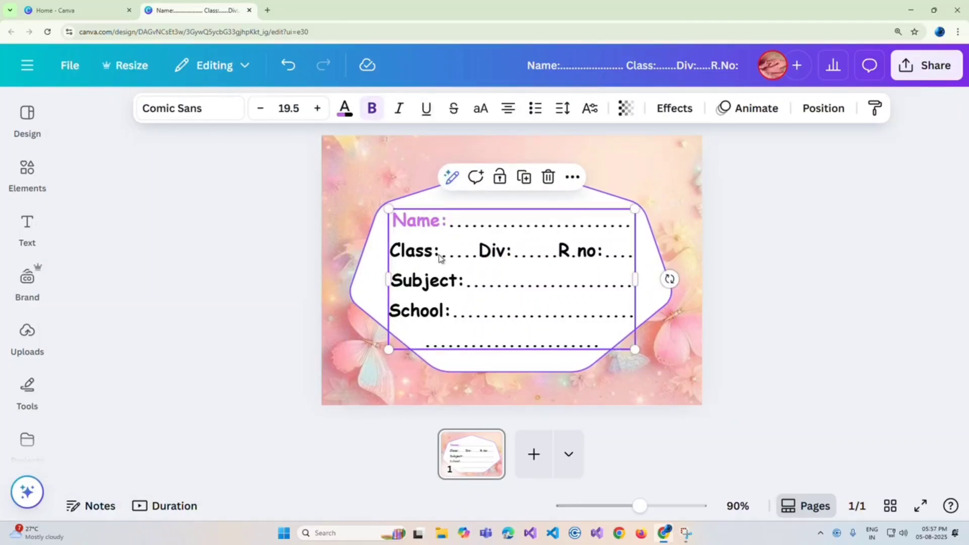
{"action": "left_click", "coordinate": [436, 251]}
{"action": "left_click_drag", "start_coordinate": [440, 251], "coordinate": [389, 251]}
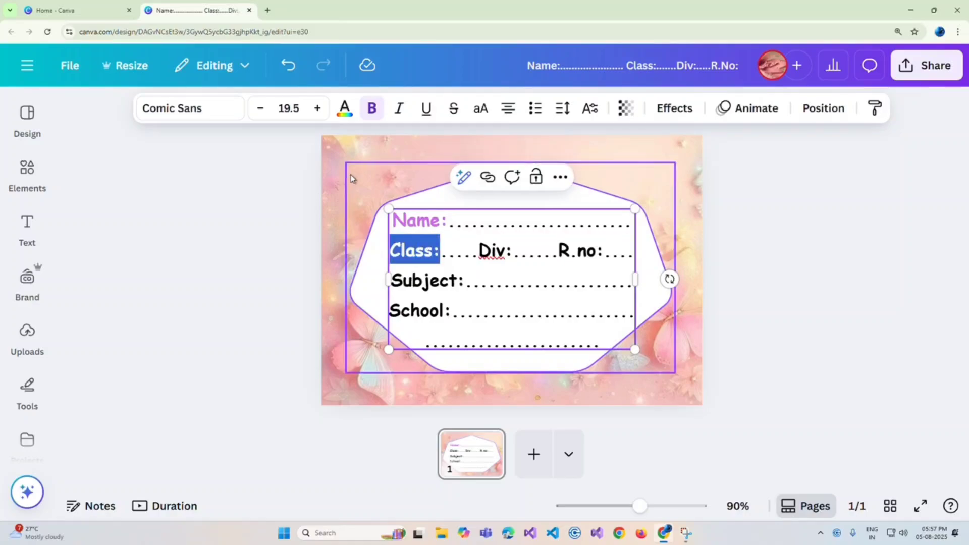
{"action": "left_click", "coordinate": [345, 108]}
{"action": "scroll", "coordinate": [247, 344], "scroll_direction": "down", "scroll_amount": 3}
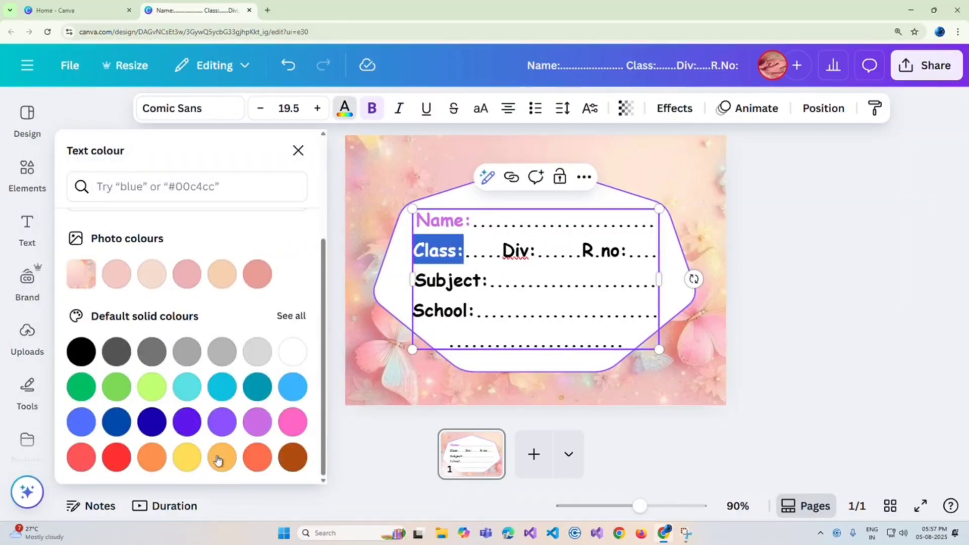
{"action": "left_click", "coordinate": [185, 464]}
{"action": "left_click", "coordinate": [367, 387]}
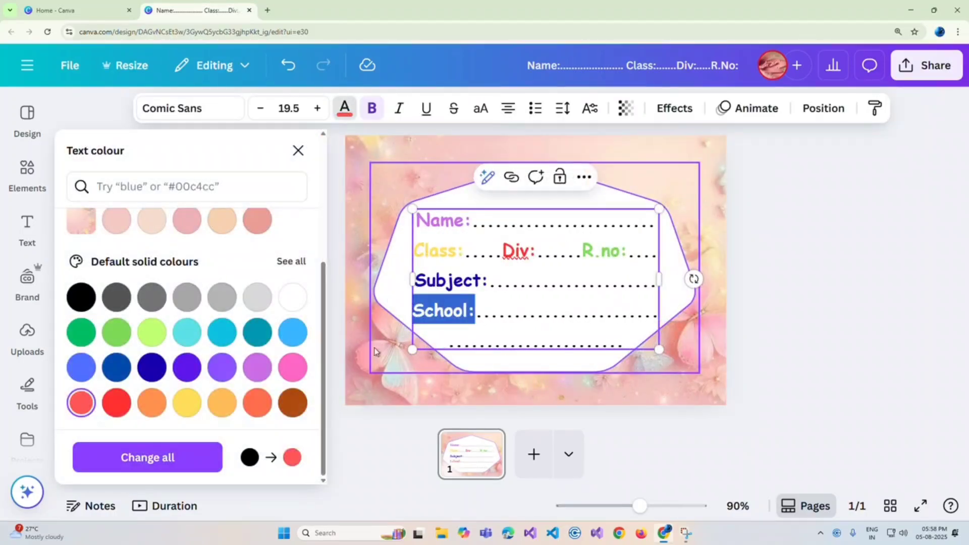
{"action": "left_click", "coordinate": [385, 352]}
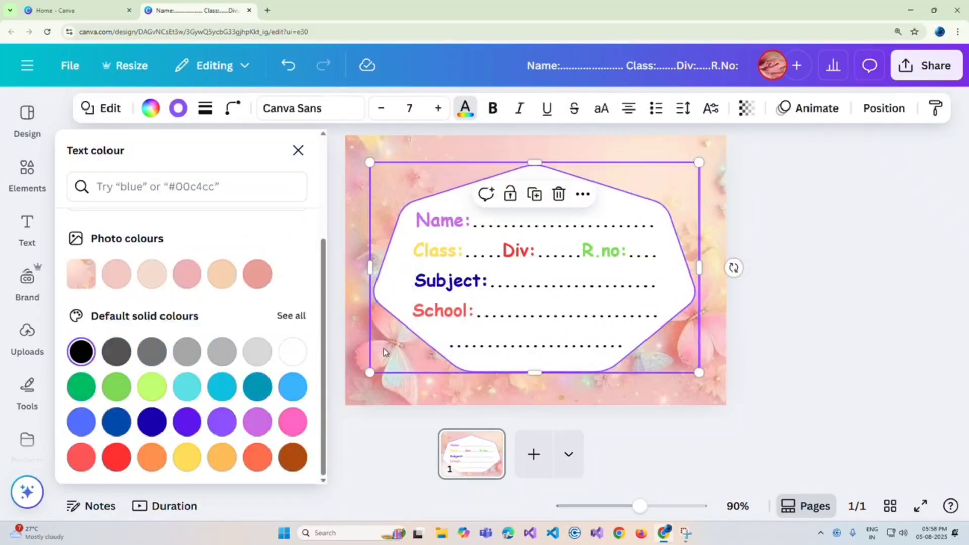
{"action": "key", "text": "Escape"}
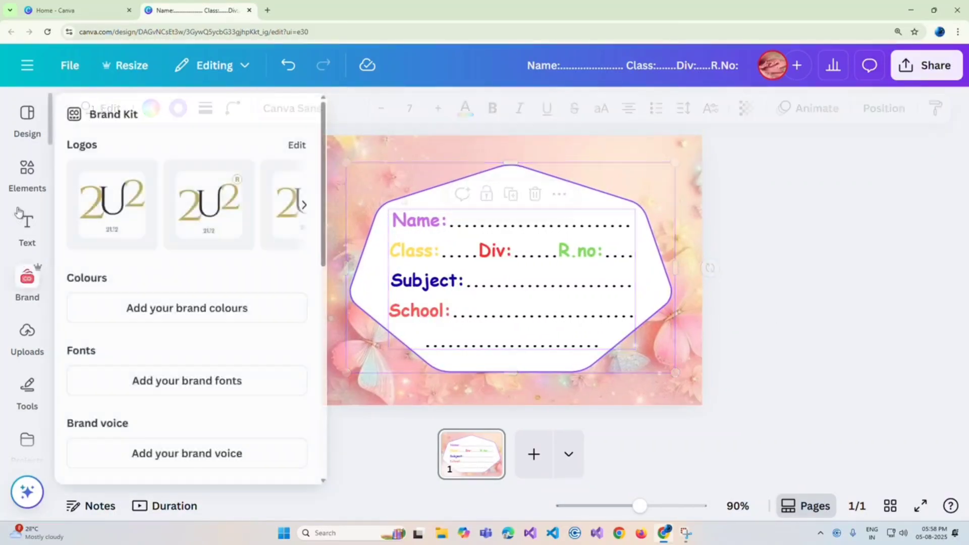
Step: Search the elements for "unicorn" graphics and insert the white standing unicorn with the teal and pink mane
{"action": "left_click", "coordinate": [21, 171]}
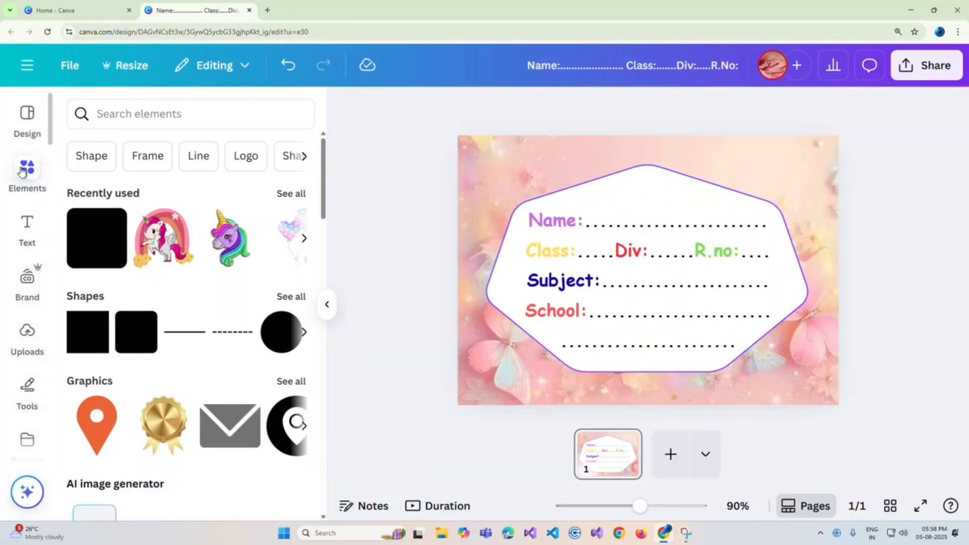
{"action": "left_click", "coordinate": [98, 115]}
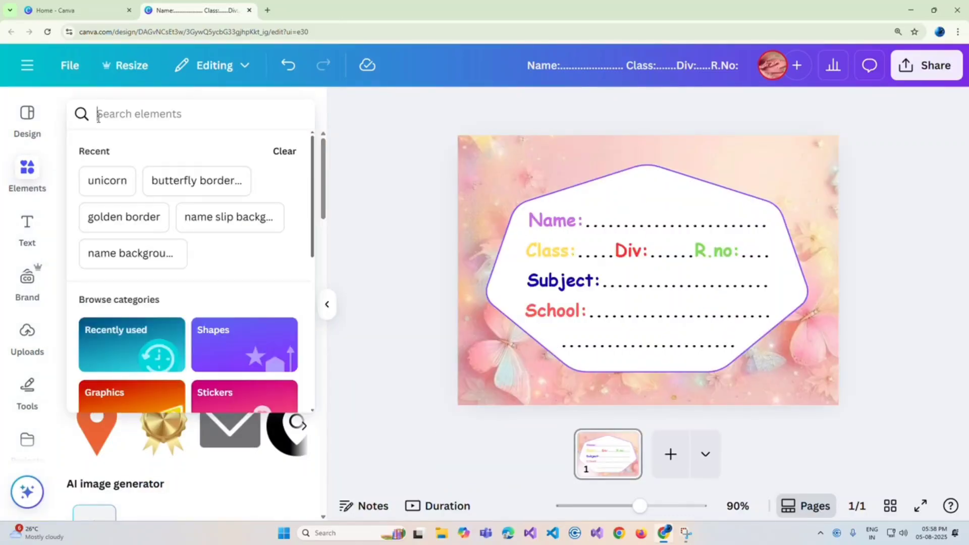
{"action": "left_click", "coordinate": [107, 179]}
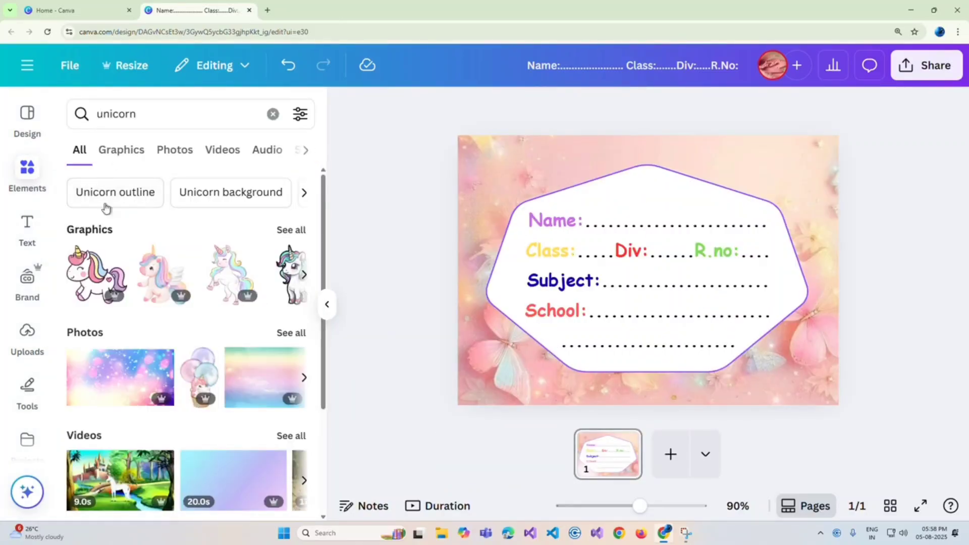
{"action": "left_click", "coordinate": [138, 155]}
{"action": "scroll", "coordinate": [227, 310], "scroll_direction": "down", "scroll_amount": 3}
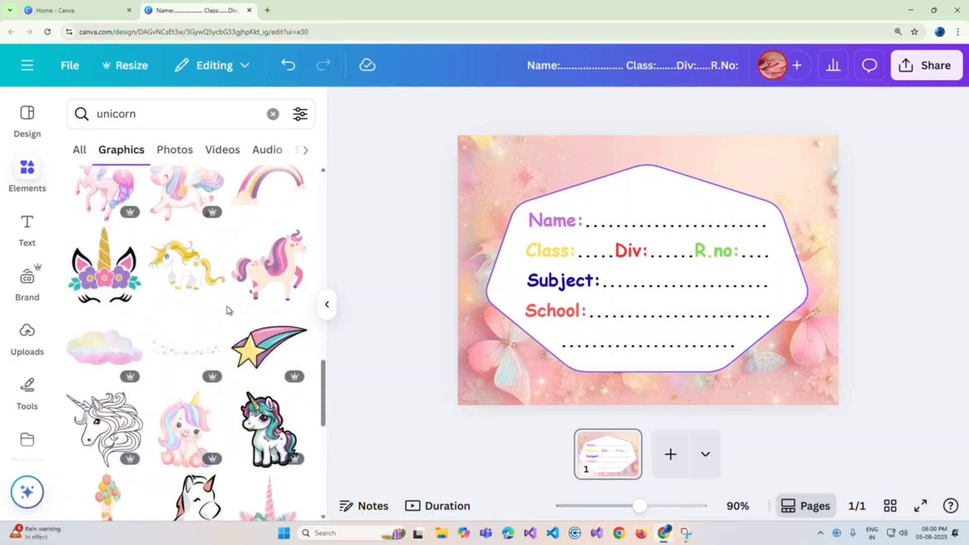
{"action": "left_click", "coordinate": [261, 425]}
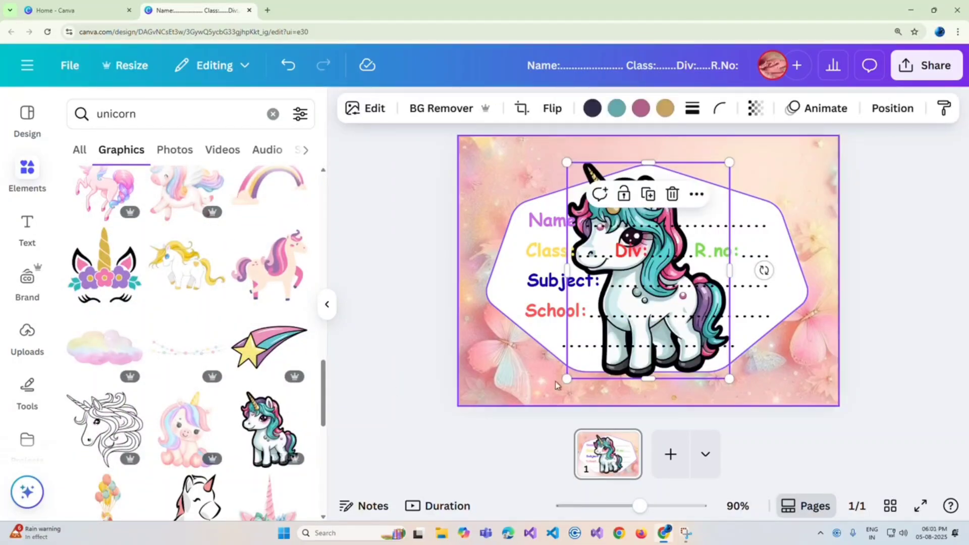
Step: Shrink the standing unicorn and place it in the lower-right corner of the label
{"action": "left_click_drag", "start_coordinate": [565, 381], "coordinate": [654, 293]}
{"action": "left_click_drag", "start_coordinate": [707, 184], "coordinate": [808, 309]}
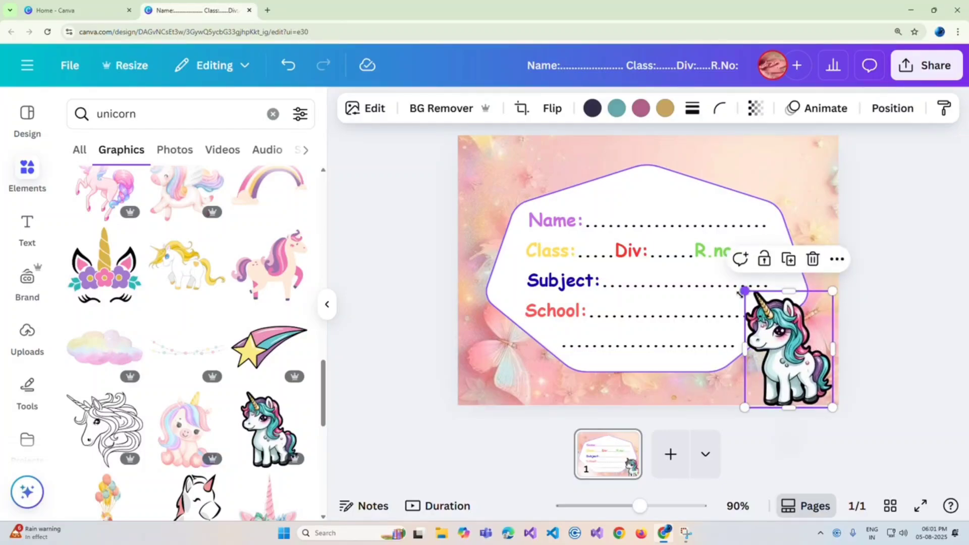
{"action": "left_click_drag", "start_coordinate": [740, 292], "coordinate": [763, 314]}
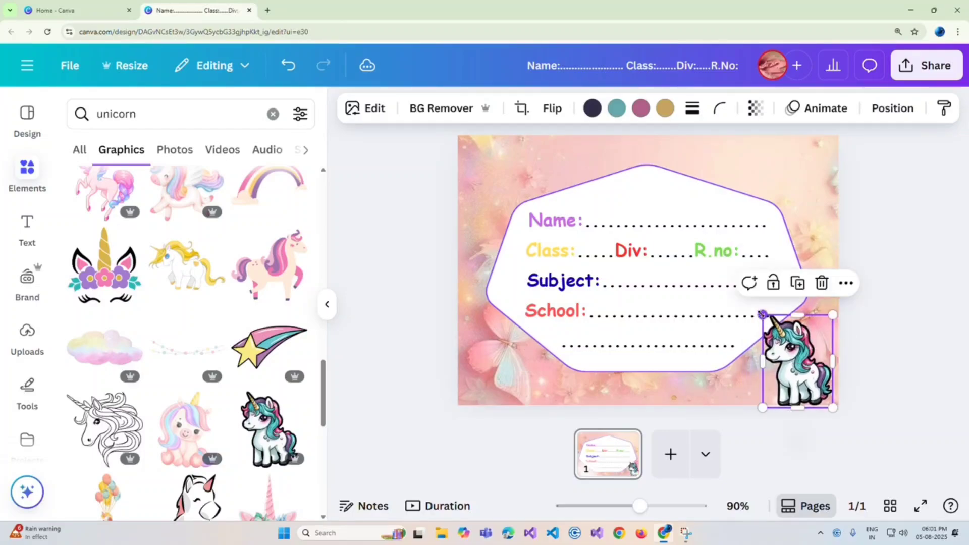
{"action": "left_click", "coordinate": [862, 259]}
{"action": "left_click_drag", "start_coordinate": [802, 362], "coordinate": [808, 356]}
{"action": "left_click", "coordinate": [656, 392]}
Step: Insert the front-facing unicorn with the teal and pink mane and orange flowers, and shrink it
{"action": "scroll", "coordinate": [246, 401], "scroll_direction": "down", "scroll_amount": 3}
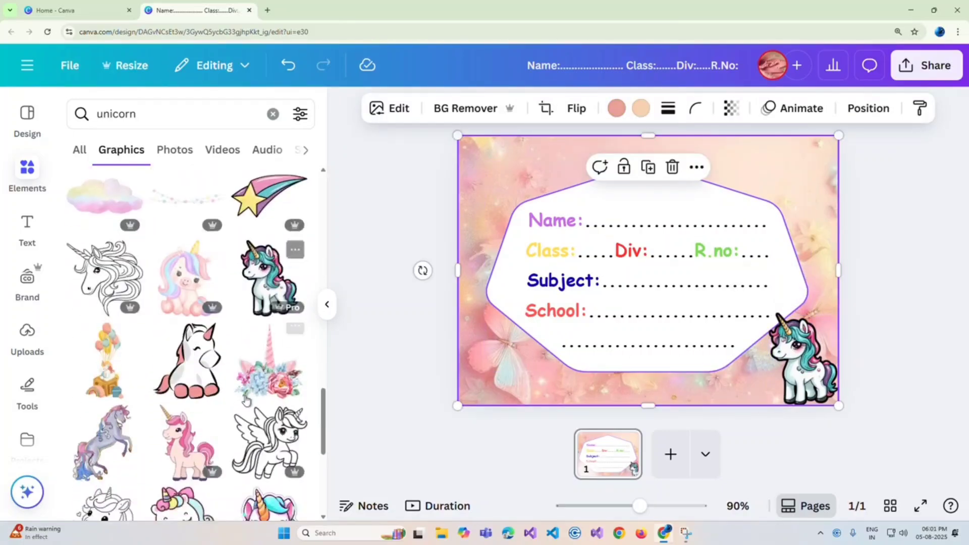
{"action": "scroll", "coordinate": [246, 400], "scroll_direction": "down", "scroll_amount": 5}
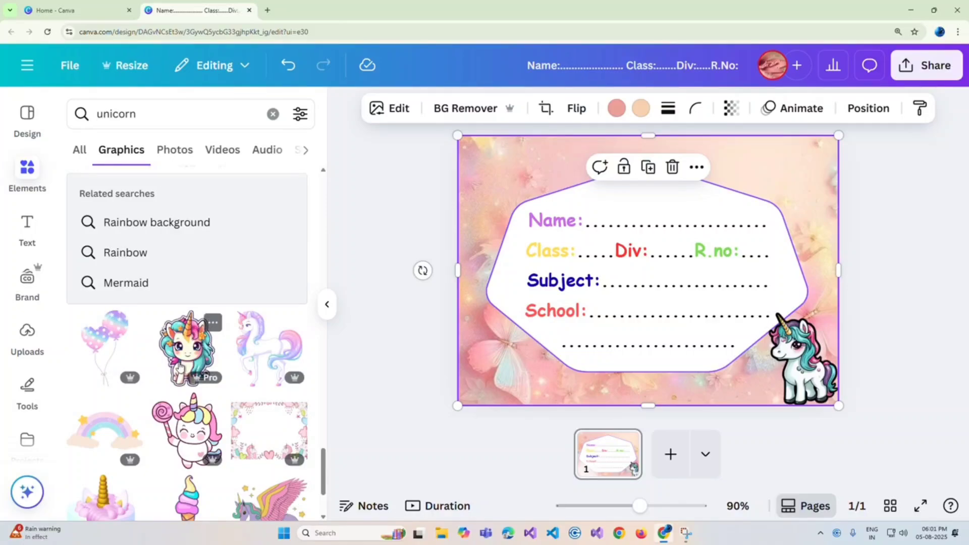
{"action": "left_click", "coordinate": [179, 367]}
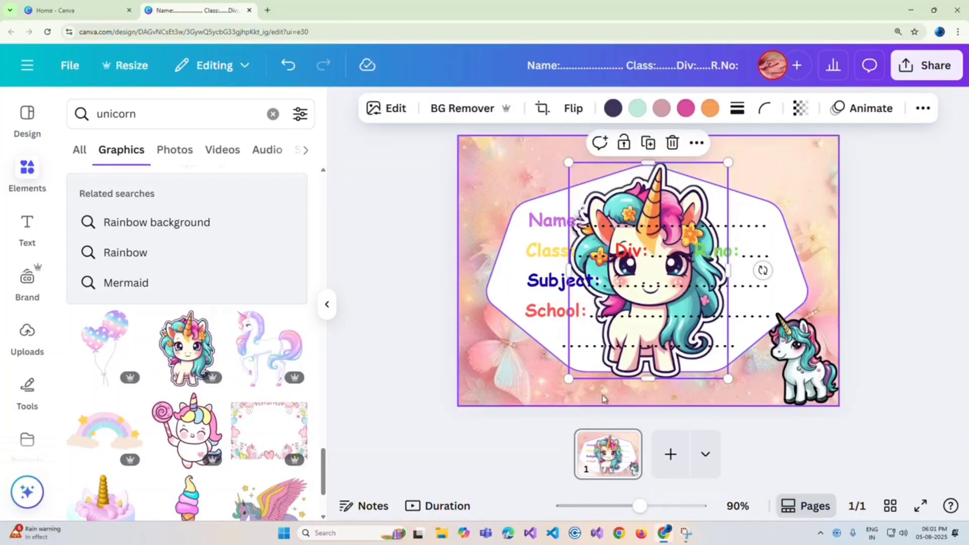
{"action": "left_click_drag", "start_coordinate": [570, 381], "coordinate": [652, 267]}
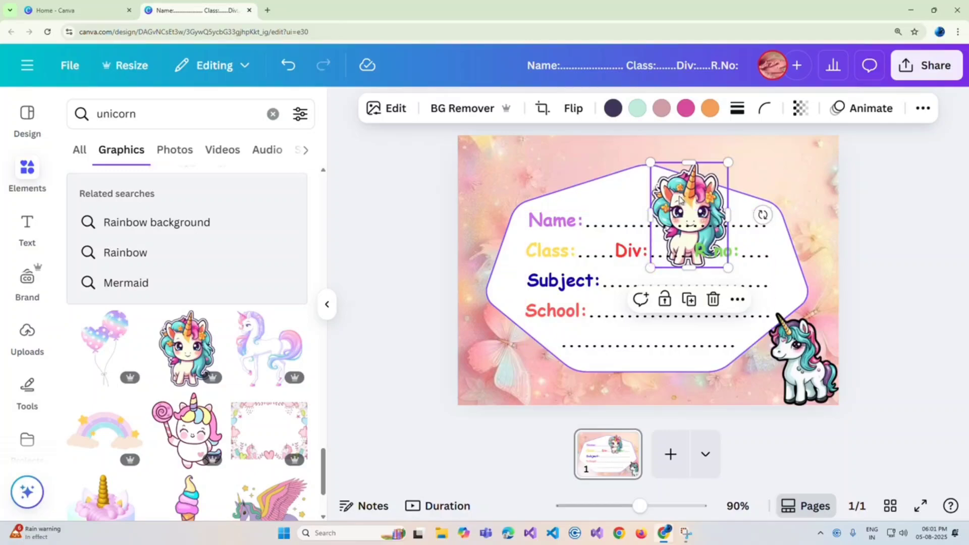
Step: Move the flower-maned unicorn to the label's upper-left corner and fine-tune its size there
{"action": "left_click_drag", "start_coordinate": [656, 189], "coordinate": [494, 173]}
{"action": "left_click_drag", "start_coordinate": [463, 238], "coordinate": [477, 221]}
{"action": "left_click_drag", "start_coordinate": [499, 183], "coordinate": [484, 181]}
{"action": "left_click_drag", "start_coordinate": [520, 218], "coordinate": [530, 226]}
{"action": "left_click", "coordinate": [425, 234]}
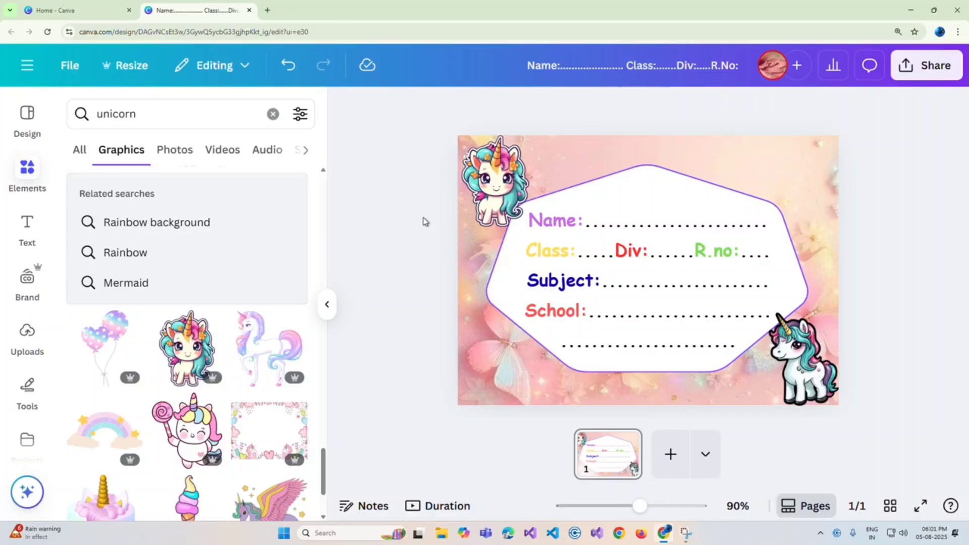
Step: Shift the upper-left unicorn against the label's left edge and enlarge it slightly
{"action": "left_click", "coordinate": [480, 203]}
{"action": "left_click_drag", "start_coordinate": [480, 202], "coordinate": [476, 200]}
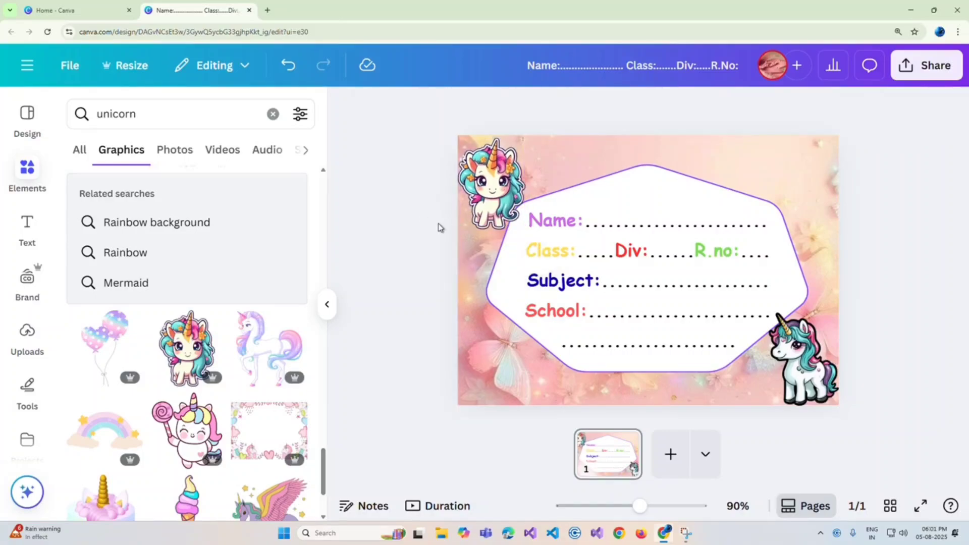
{"action": "left_click", "coordinate": [481, 211]}
{"action": "left_click_drag", "start_coordinate": [525, 231], "coordinate": [530, 236]}
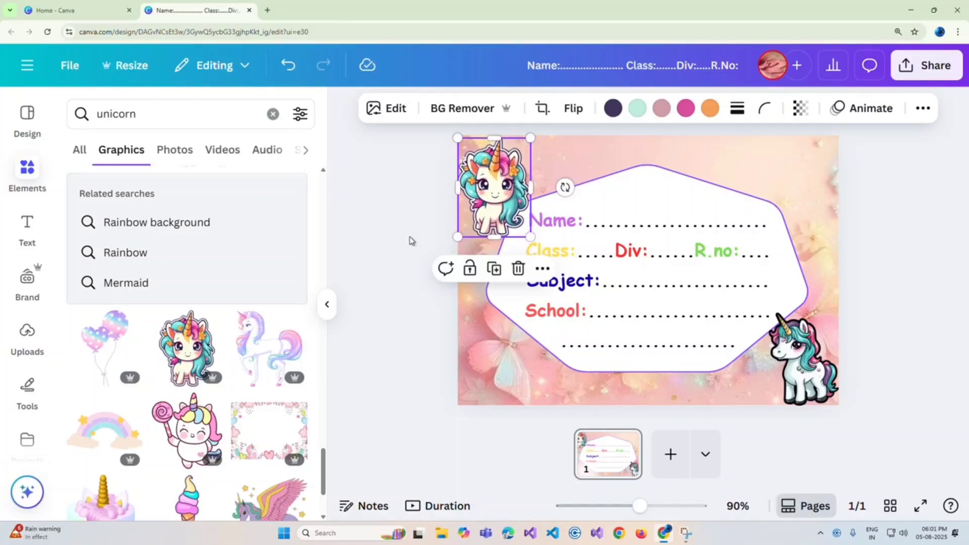
{"action": "left_click", "coordinate": [447, 250]}
Step: Enlarge the lower-right unicorn slightly towards the white shape
{"action": "left_click", "coordinate": [791, 349]}
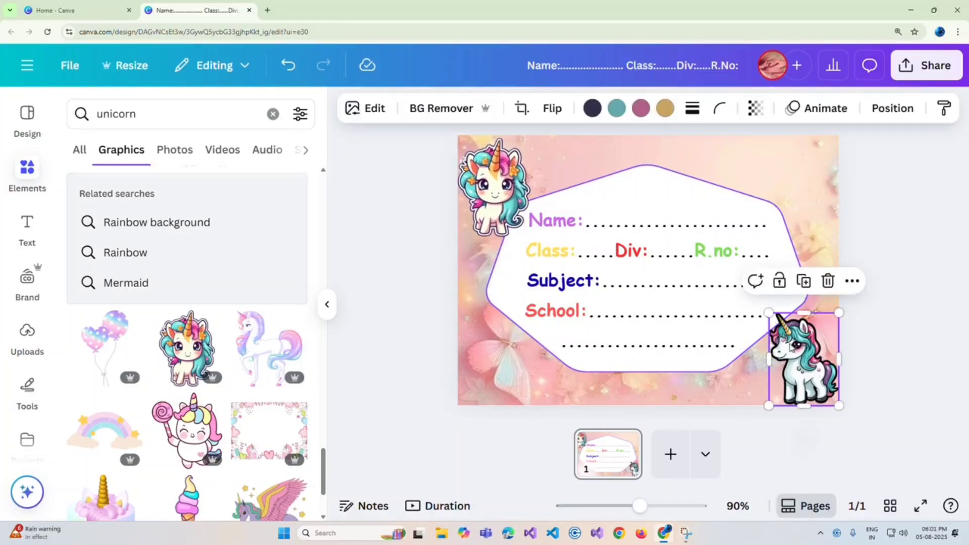
{"action": "left_click_drag", "start_coordinate": [769, 313], "coordinate": [763, 305]}
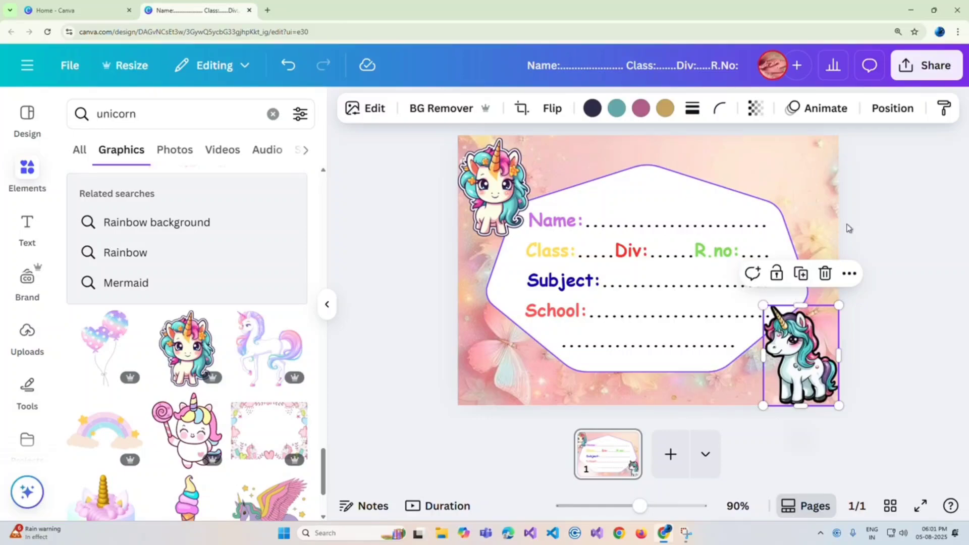
{"action": "left_click", "coordinate": [866, 213]}
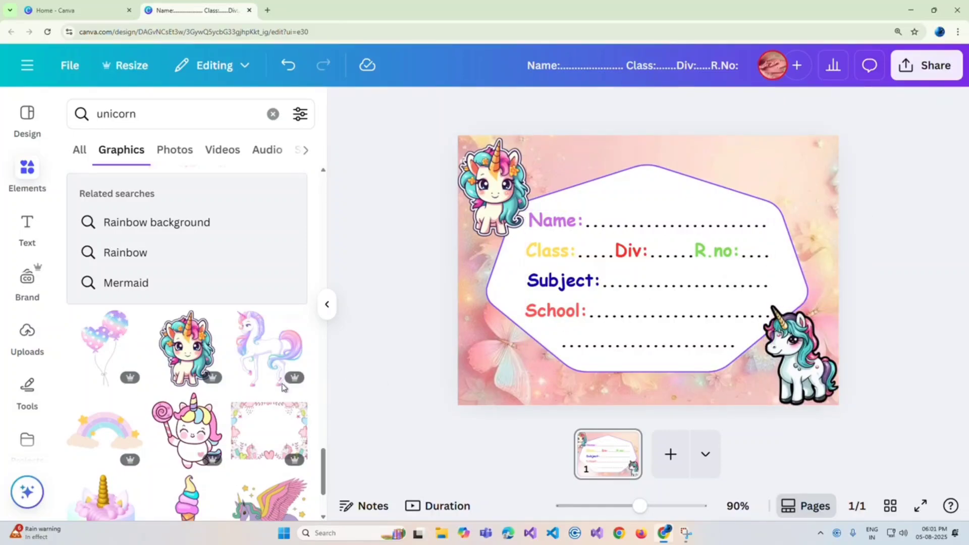
Step: Search the "Rainbow" graphics and insert the soft curved rainbow swoosh that fades out at its lower end
{"action": "scroll", "coordinate": [185, 318], "scroll_direction": "up", "scroll_amount": 10}
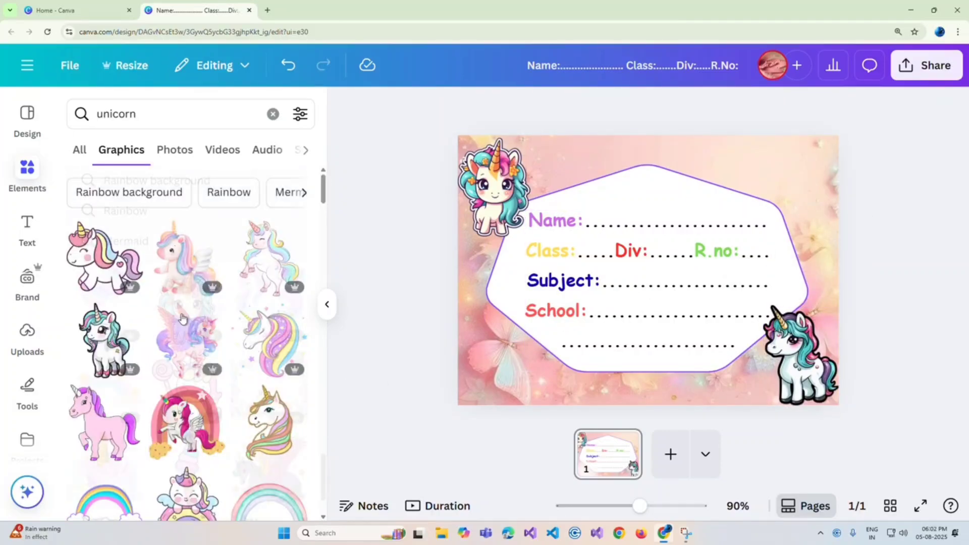
{"action": "left_click", "coordinate": [226, 195]}
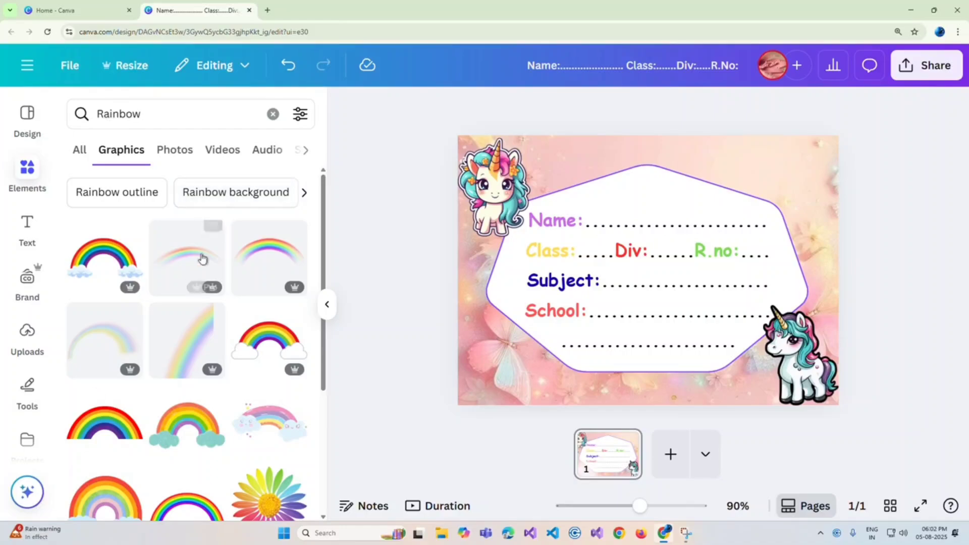
{"action": "mouse_move", "coordinate": [251, 290]}
{"action": "scroll", "coordinate": [181, 296], "scroll_direction": "down", "scroll_amount": 1}
{"action": "scroll", "coordinate": [181, 296], "scroll_direction": "down", "scroll_amount": 4}
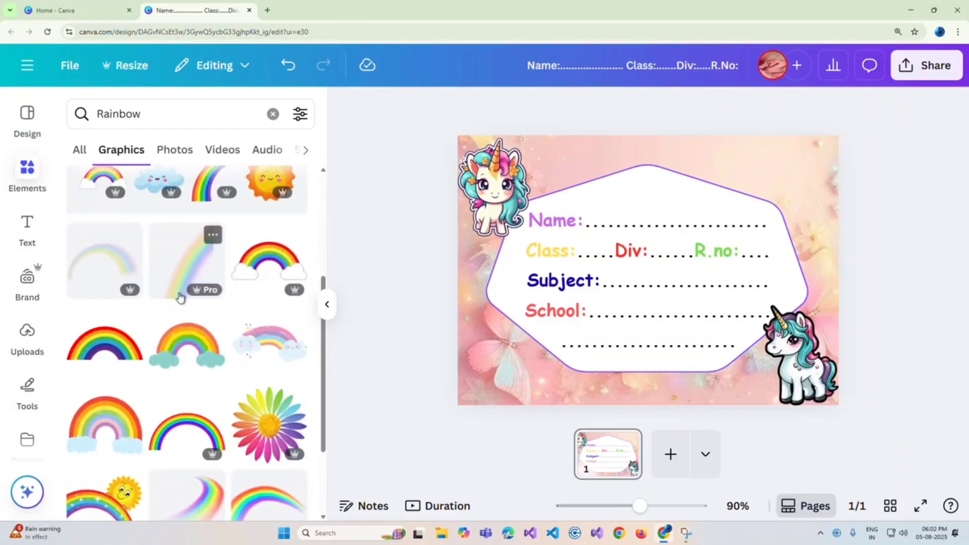
{"action": "scroll", "coordinate": [186, 352], "scroll_direction": "down", "scroll_amount": 3}
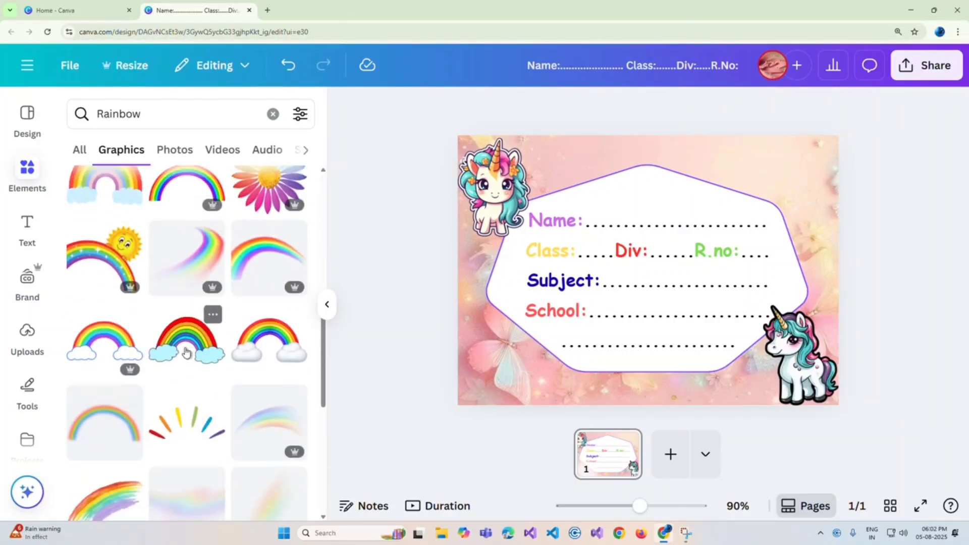
{"action": "left_click", "coordinate": [189, 275]}
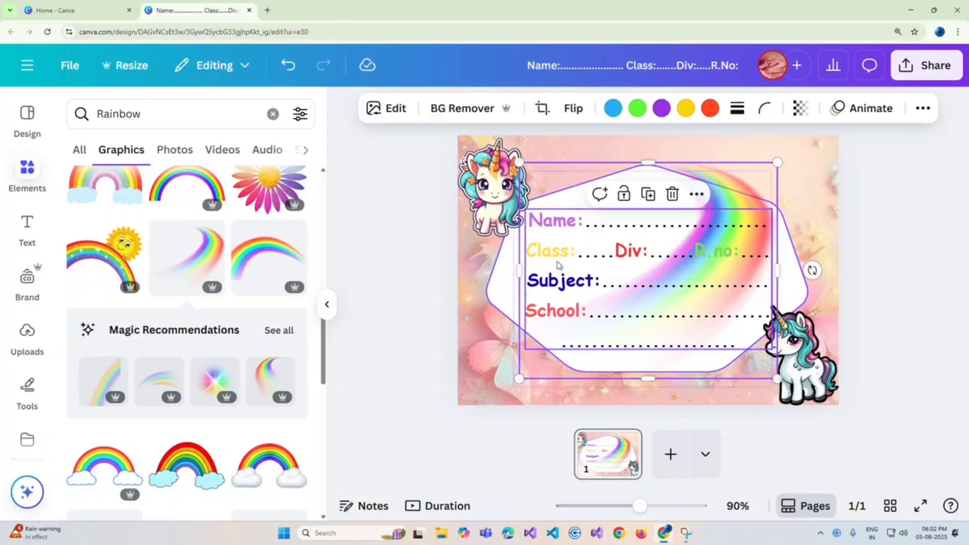
Step: Move the rainbow up to the label's top edge and set its transparency to 50
{"action": "mouse_move", "coordinate": [724, 196]}
{"action": "left_mouse_down"}
{"action": "mouse_move", "coordinate": [724, 168]}
{"action": "mouse_move", "coordinate": [725, 177]}
{"action": "left_mouse_up"}
{"action": "left_click", "coordinate": [725, 177]}
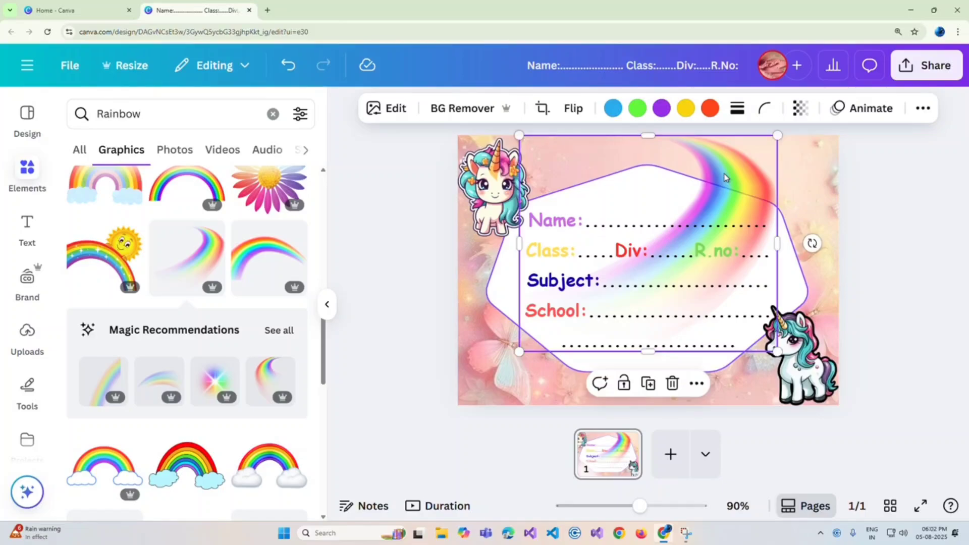
{"action": "left_click", "coordinate": [800, 108]}
{"action": "left_click_drag", "start_coordinate": [788, 171], "coordinate": [781, 172]}
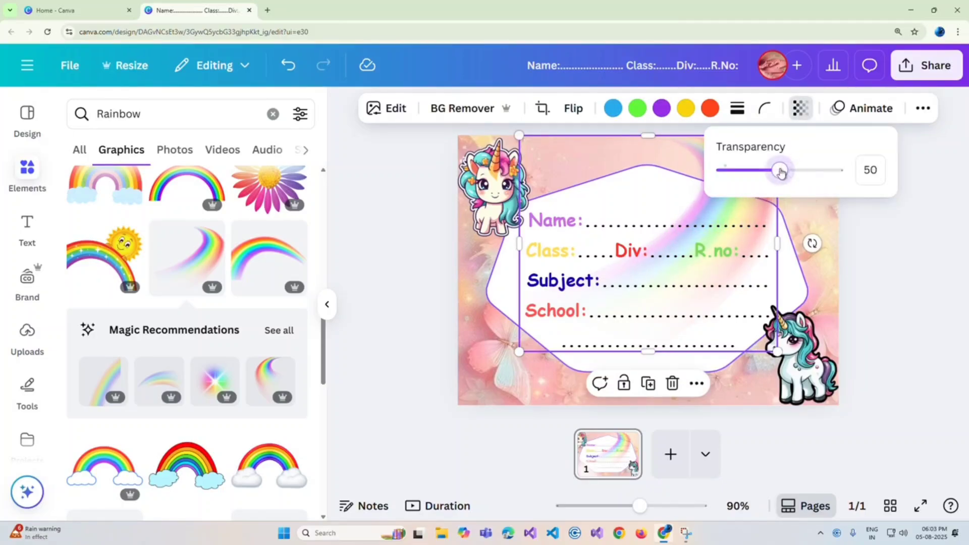
{"action": "left_click", "coordinate": [897, 214]}
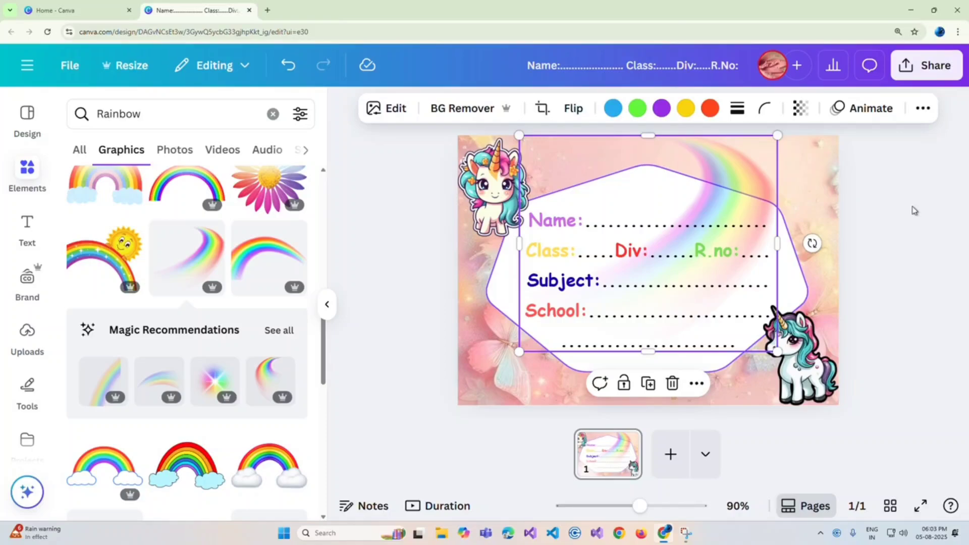
{"action": "left_click", "coordinate": [924, 207]}
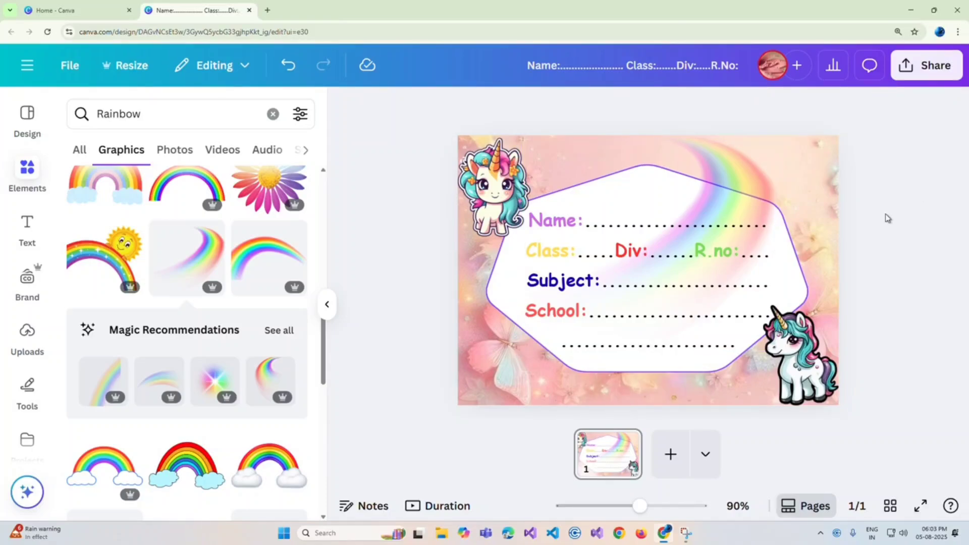
{"action": "left_click", "coordinate": [327, 304]}
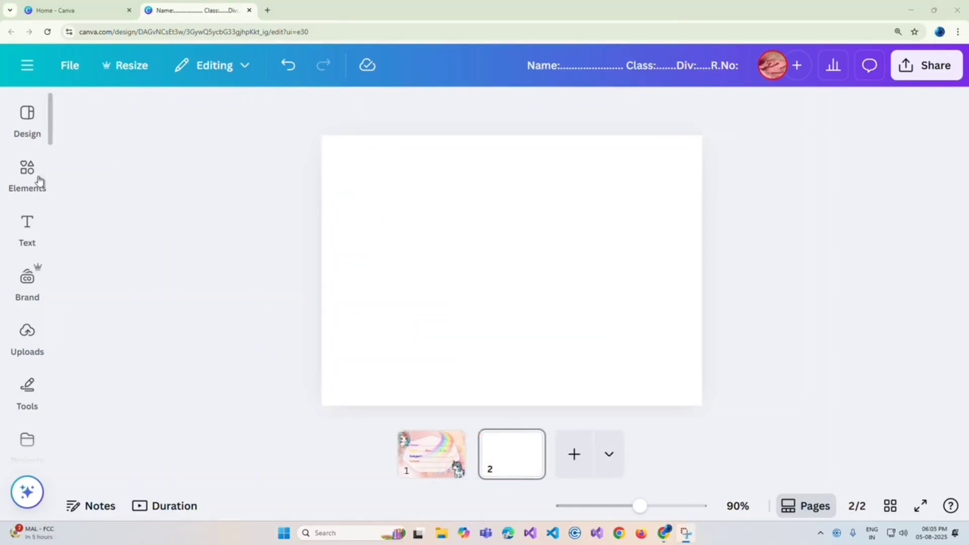
Step: Search the element photos for "red background" and insert the red glowing one with golden sparkles on blank page 2
{"action": "left_click", "coordinate": [35, 178]}
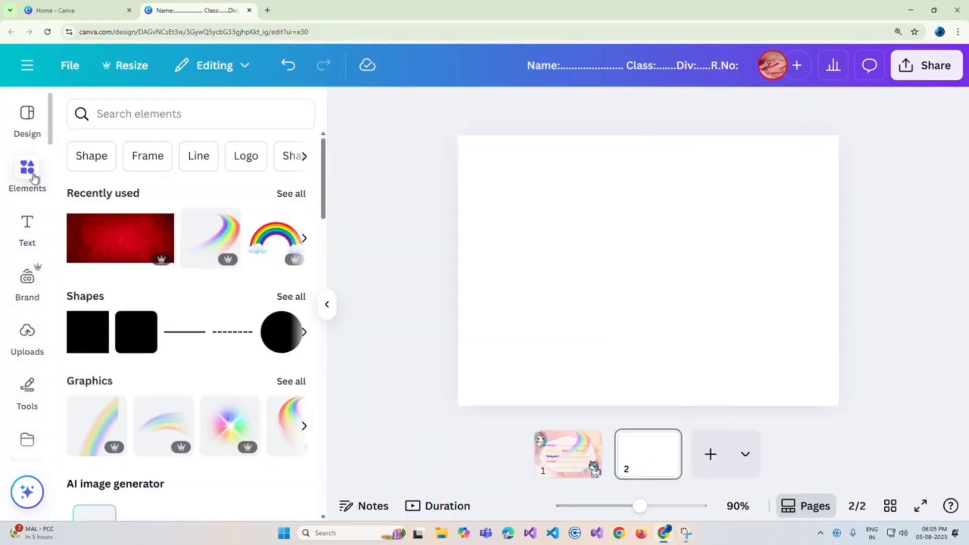
{"action": "left_click", "coordinate": [148, 114]}
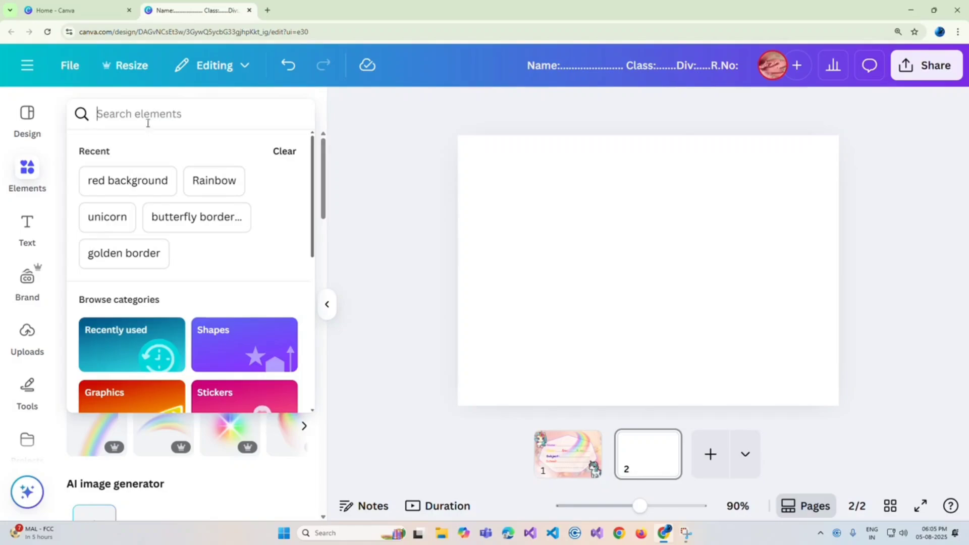
{"action": "left_click", "coordinate": [158, 191]}
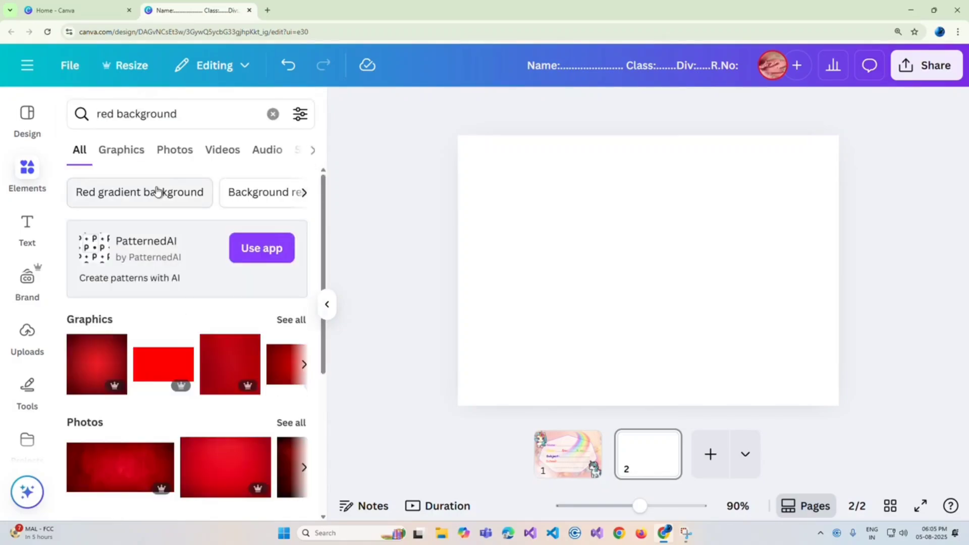
{"action": "left_click", "coordinate": [174, 159]}
{"action": "scroll", "coordinate": [218, 308], "scroll_direction": "down", "scroll_amount": 5}
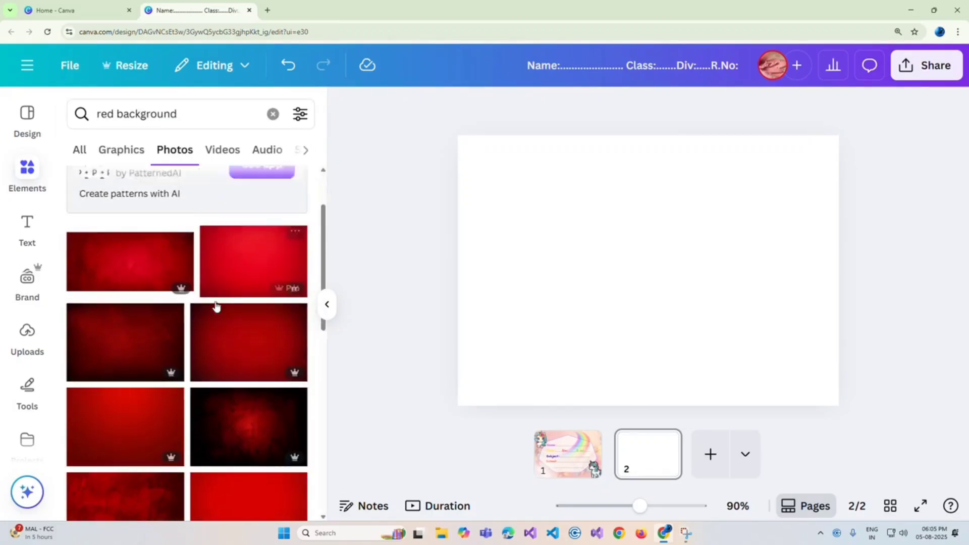
{"action": "left_click", "coordinate": [169, 380]}
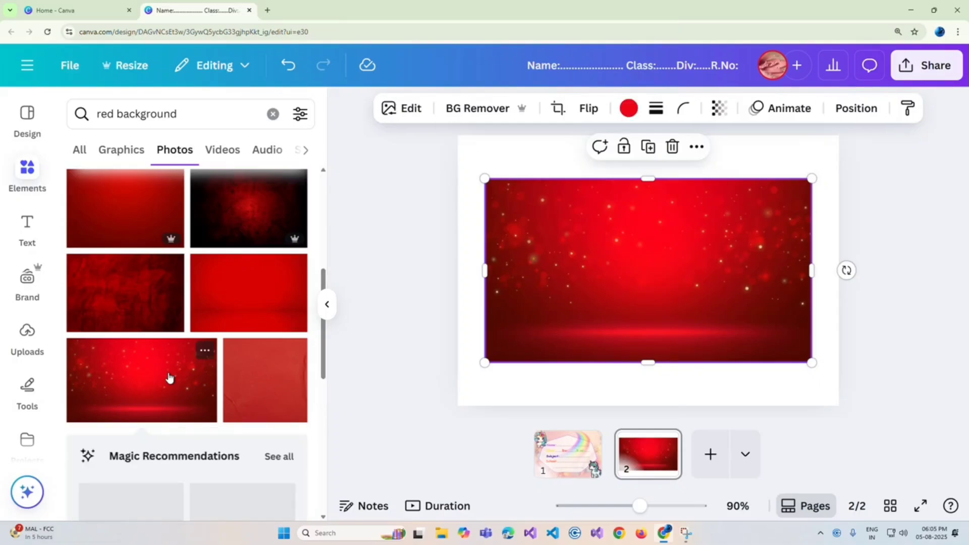
Step: Set the red sparkle photo as the background of page 2
{"action": "left_click", "coordinate": [697, 147]}
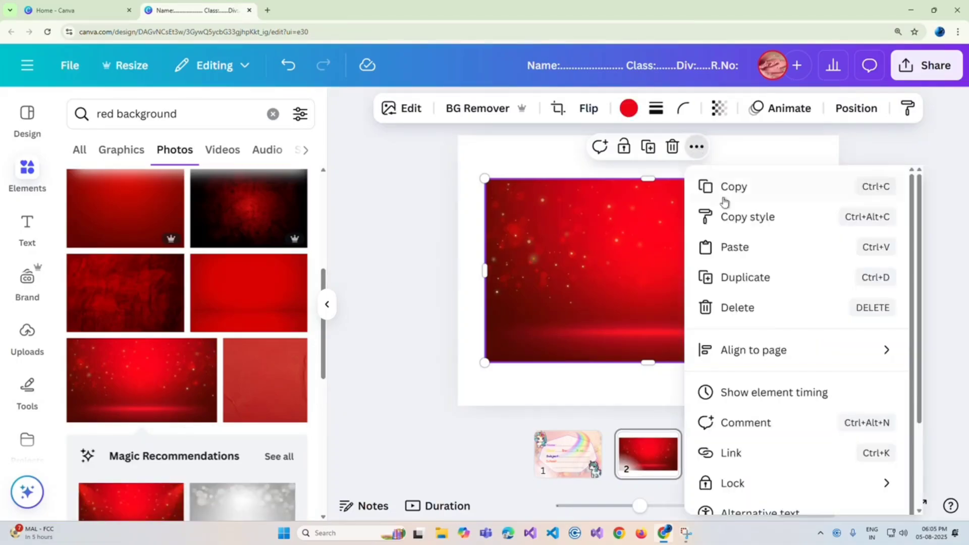
{"action": "scroll", "coordinate": [774, 353], "scroll_direction": "down", "scroll_amount": 3}
{"action": "left_click", "coordinate": [778, 434]}
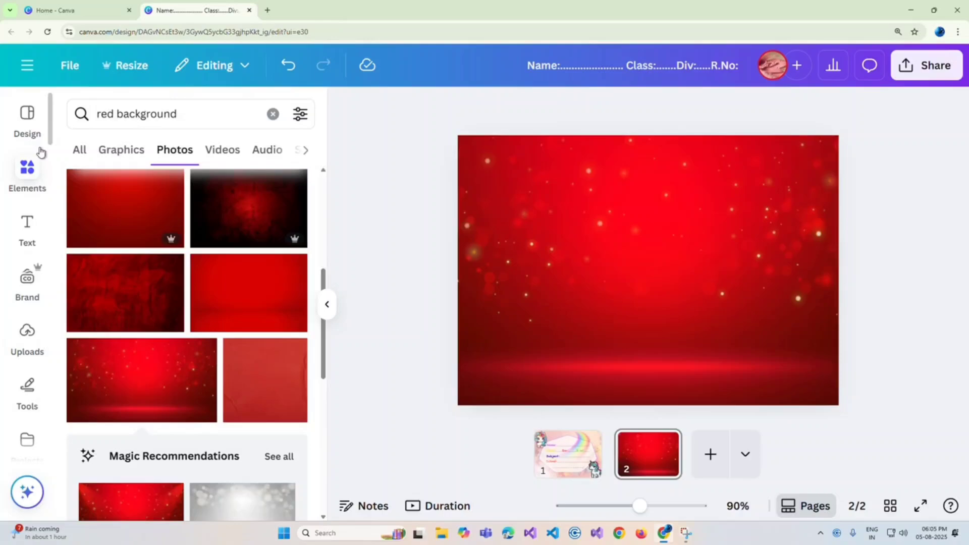
Step: Add a rounded square shape and stretch it over page 2, leaving an even margin of background around it
{"action": "left_click", "coordinate": [273, 114]}
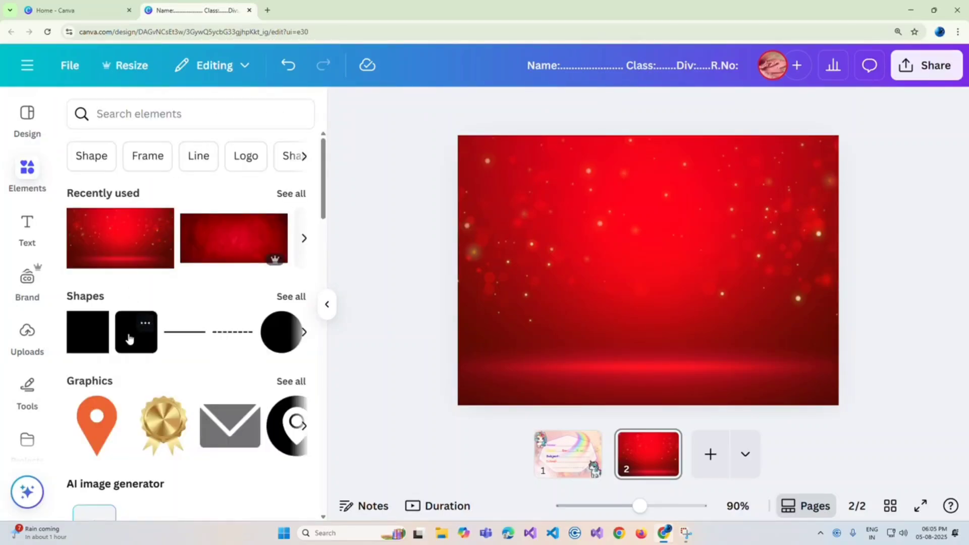
{"action": "left_click", "coordinate": [136, 332]}
{"action": "left_click_drag", "start_coordinate": [631, 272], "coordinate": [508, 188]}
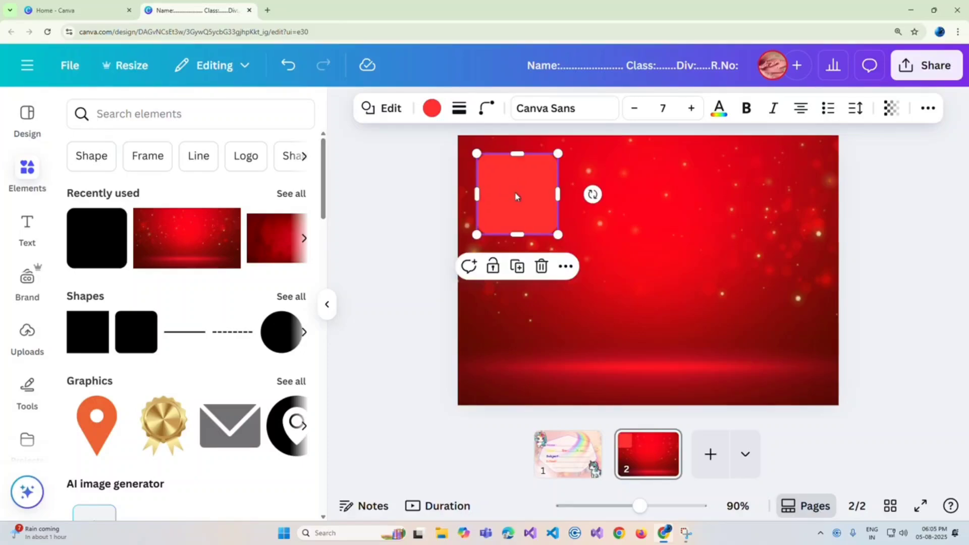
{"action": "left_click_drag", "start_coordinate": [558, 235], "coordinate": [821, 386]}
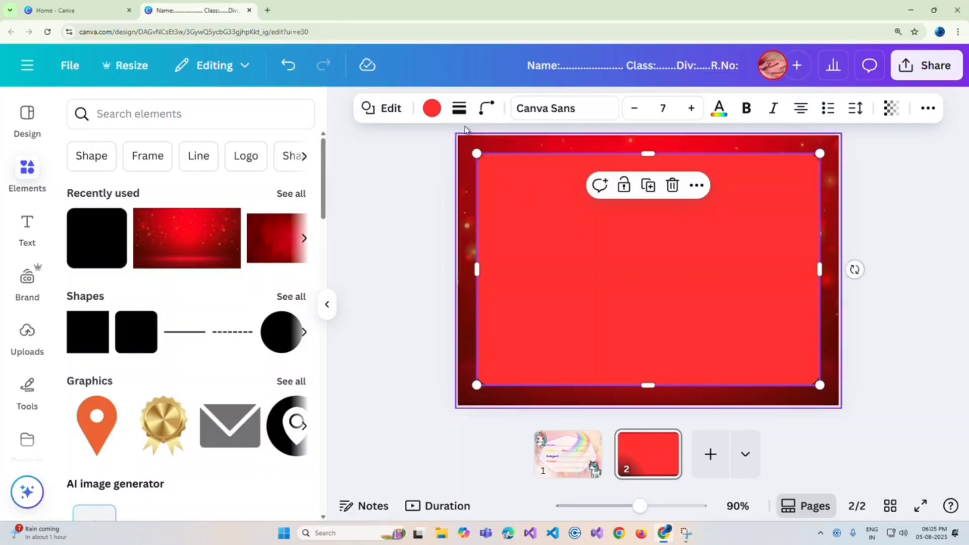
Step: Fill the large rounded rectangle on page 2 with white
{"action": "left_click", "coordinate": [329, 304]}
{"action": "left_click", "coordinate": [167, 108]}
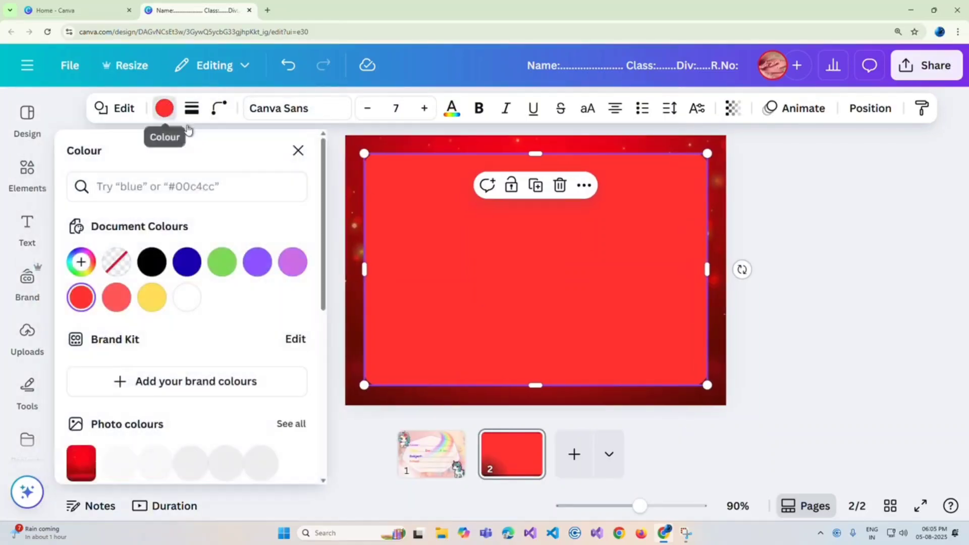
{"action": "left_click", "coordinate": [189, 298]}
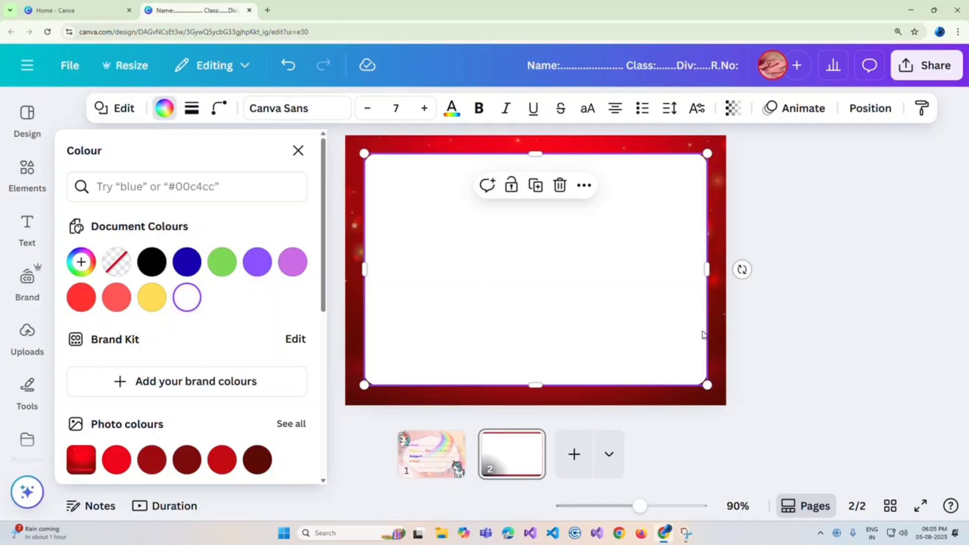
{"action": "key", "text": "Escape"}
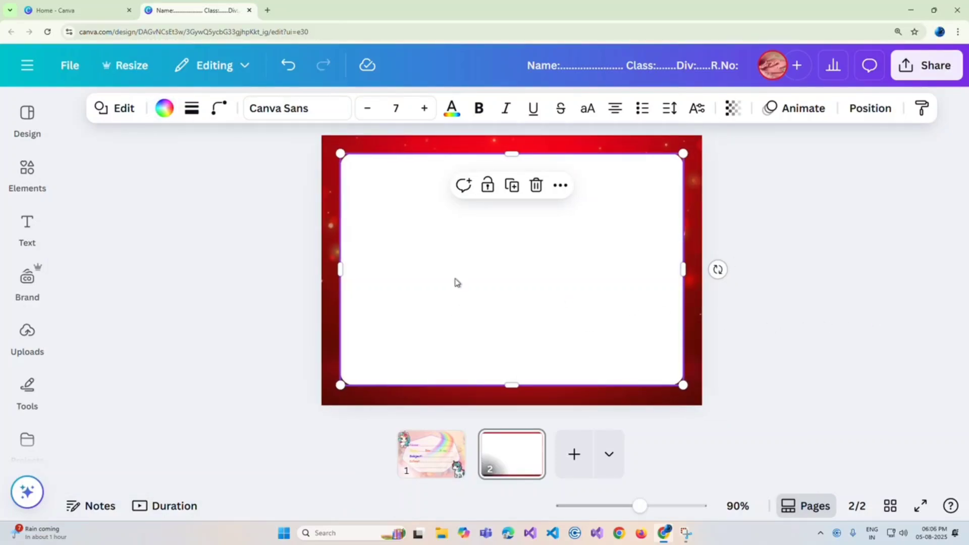
Step: Give the white panel on page 2 a solid outline of weight 4 in the darkest maroon from the photo colours
{"action": "left_click", "coordinate": [192, 108]}
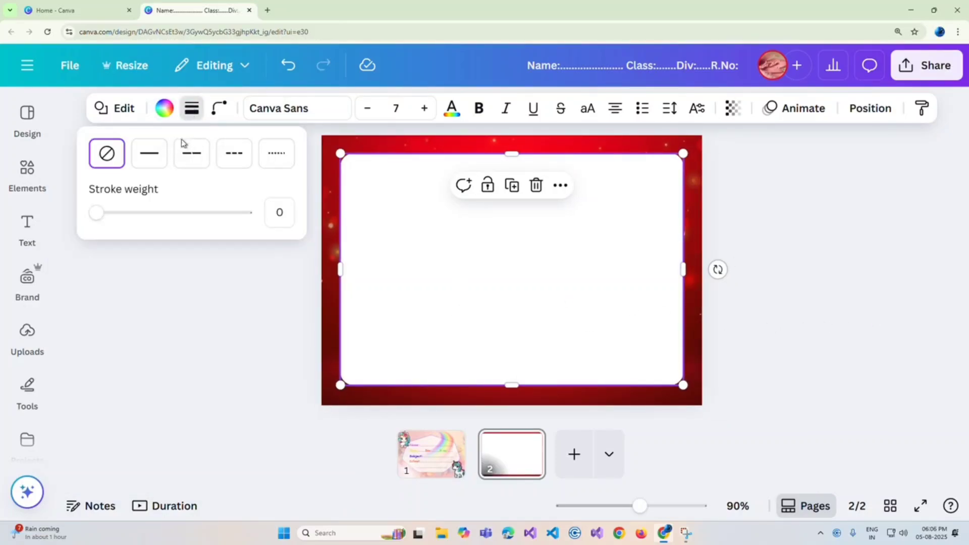
{"action": "left_click", "coordinate": [141, 155]}
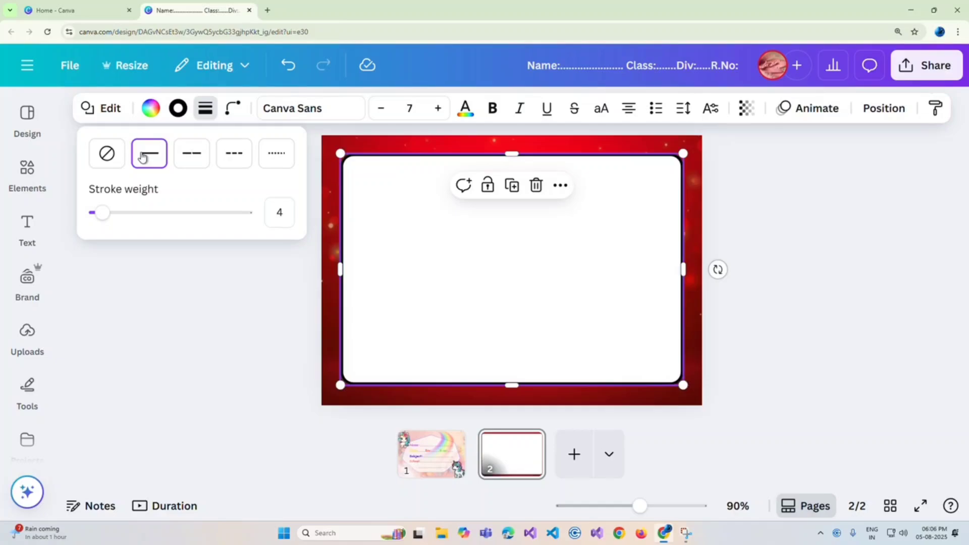
{"action": "left_click", "coordinate": [177, 109]}
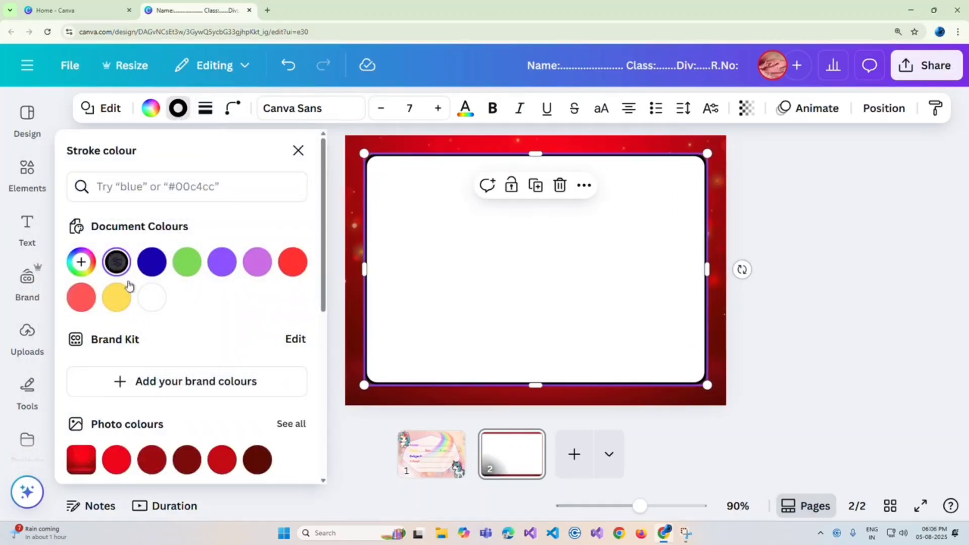
{"action": "left_click", "coordinate": [258, 460]}
{"action": "left_click", "coordinate": [407, 366]}
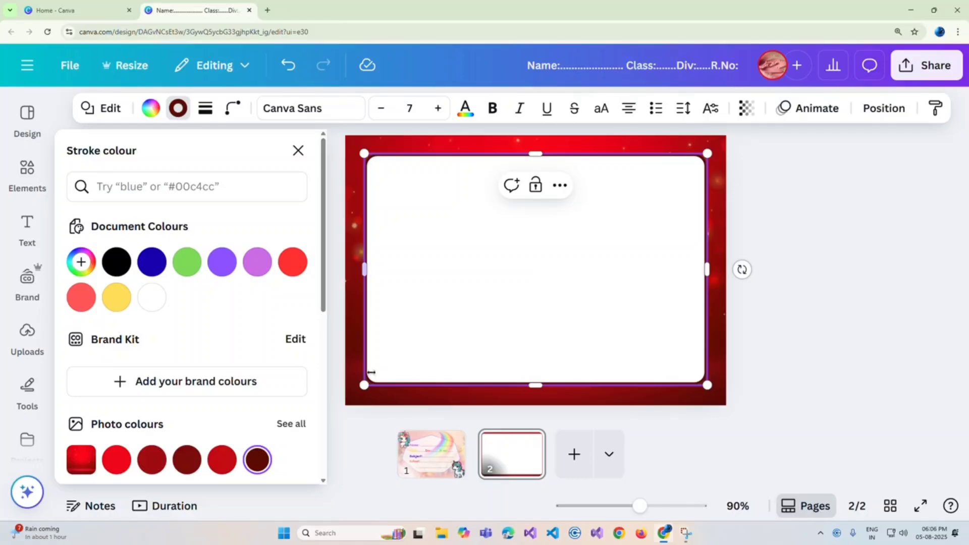
{"action": "left_click", "coordinate": [580, 248]}
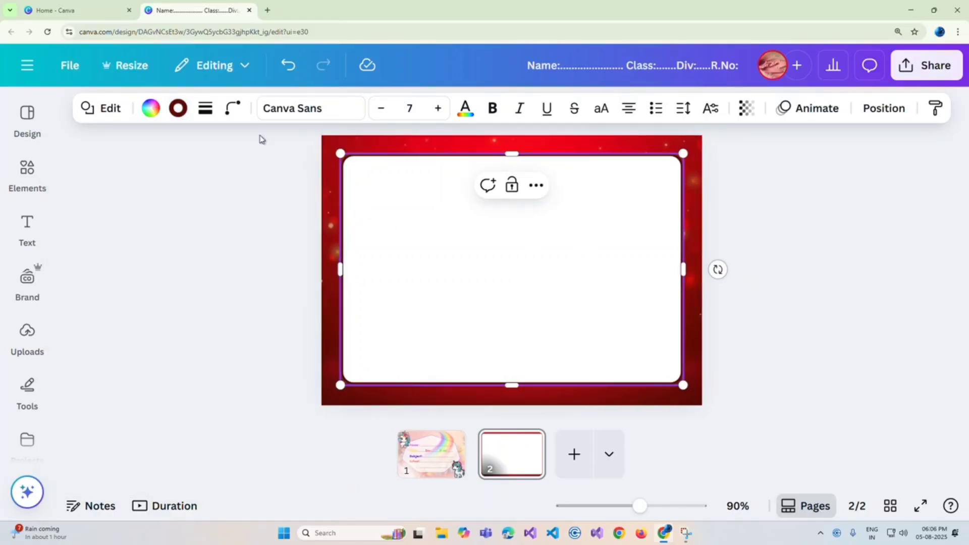
Step: Increase the white panel's number of sides to turn it into a rounded octagon
{"action": "left_click", "coordinate": [211, 116]}
{"action": "left_click", "coordinate": [232, 108]}
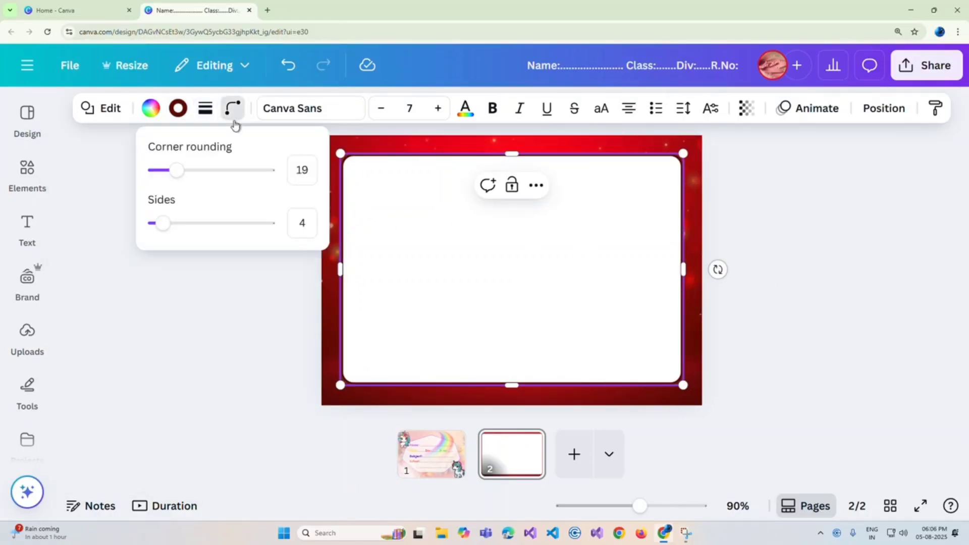
{"action": "left_click_drag", "start_coordinate": [162, 223], "coordinate": [193, 224]}
{"action": "left_click", "coordinate": [645, 220]}
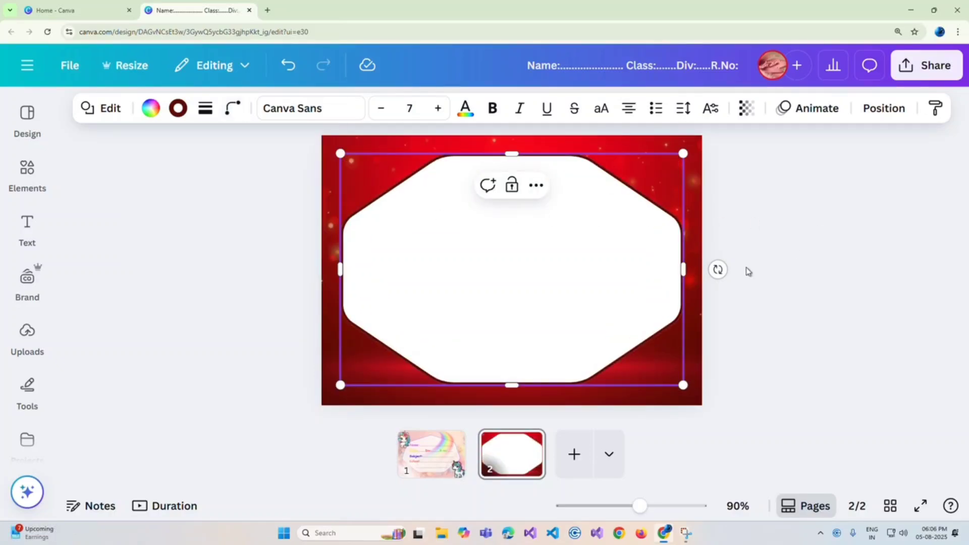
Step: Add a Comic Sans heading to page 2 and place it in the upper part of the white octagon at size 25.9
{"action": "left_click", "coordinate": [27, 228]}
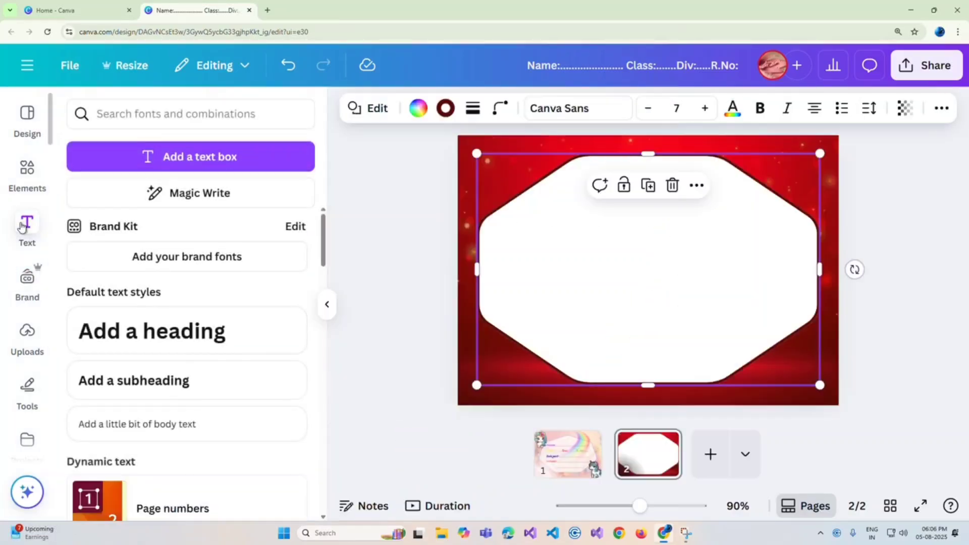
{"action": "left_click", "coordinate": [101, 331]}
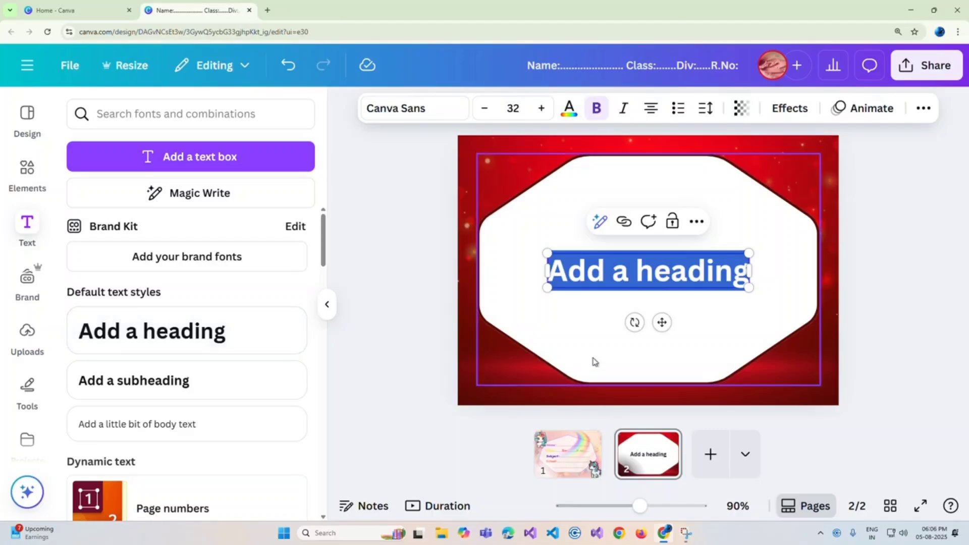
{"action": "left_click", "coordinate": [376, 108]}
{"action": "left_click", "coordinate": [136, 268]}
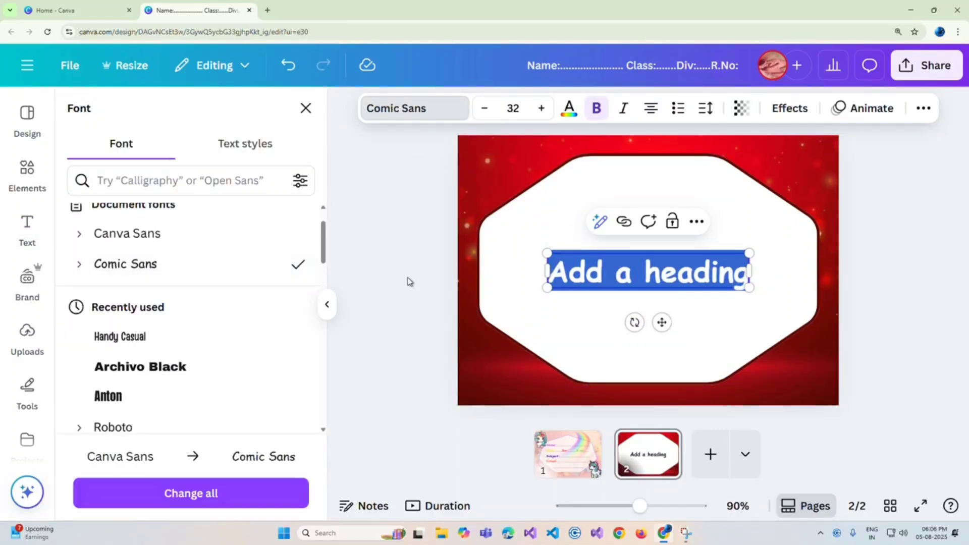
{"action": "key", "text": "Escape"}
{"action": "left_click_drag", "start_coordinate": [662, 322], "coordinate": [634, 277]}
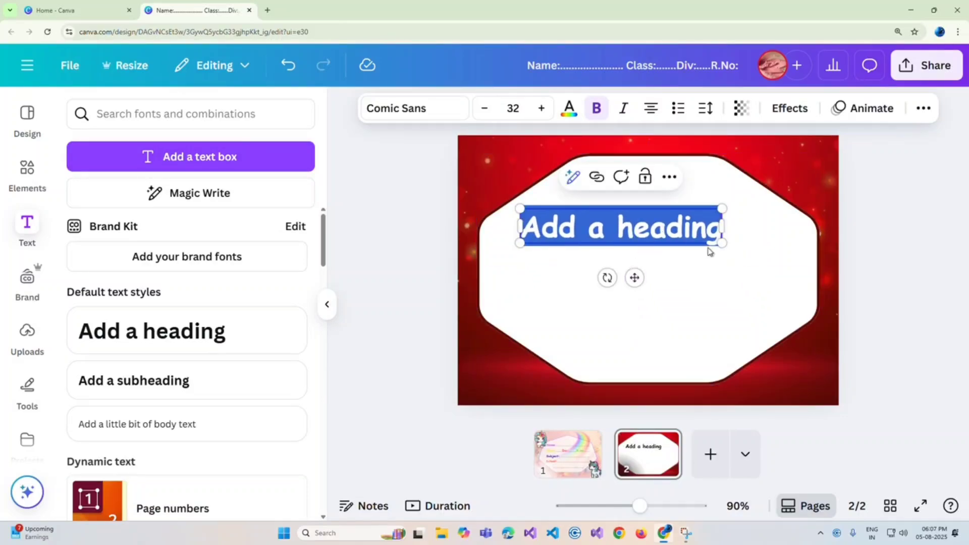
{"action": "left_click_drag", "start_coordinate": [722, 242], "coordinate": [684, 236]}
Step: Replace the heading text with dotted fill-in lines for Name, Class, Div, R.no, Subject and School, plus one extra dotted line below
{"action": "double_click", "coordinate": [661, 222]}
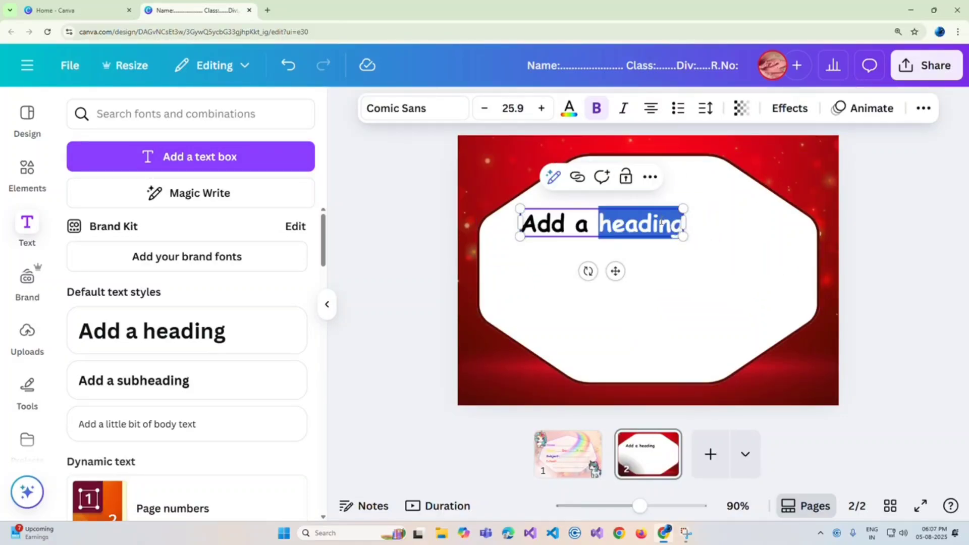
{"action": "left_click", "coordinate": [661, 222]}
{"action": "triple_click", "coordinate": [661, 222]}
{"action": "type", "text": "N"}
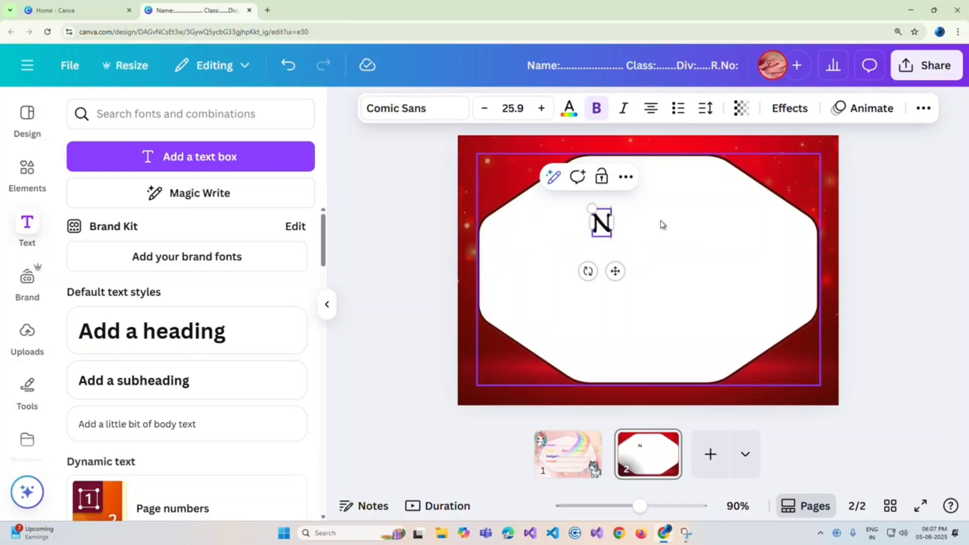
{"action": "type", "text": "am"}
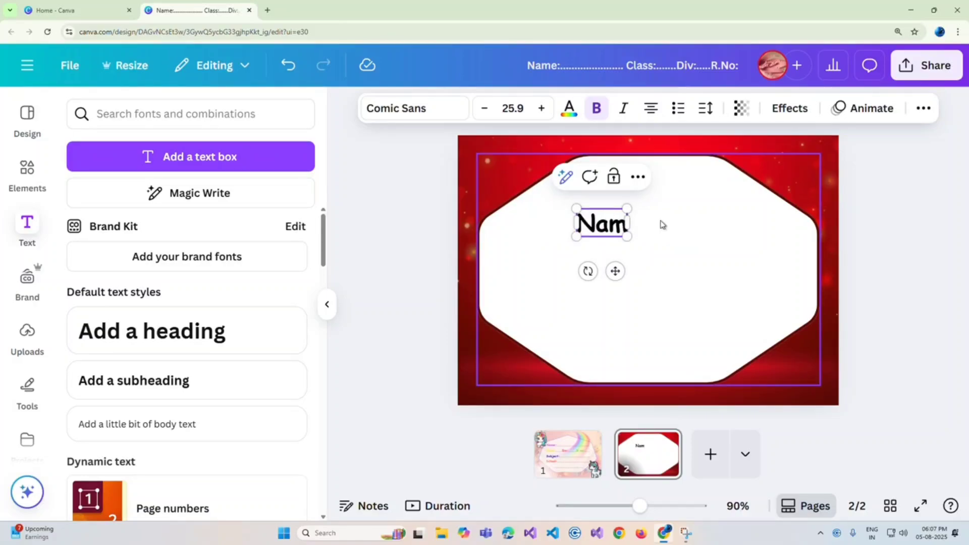
{"action": "type", "text": "e:.."}
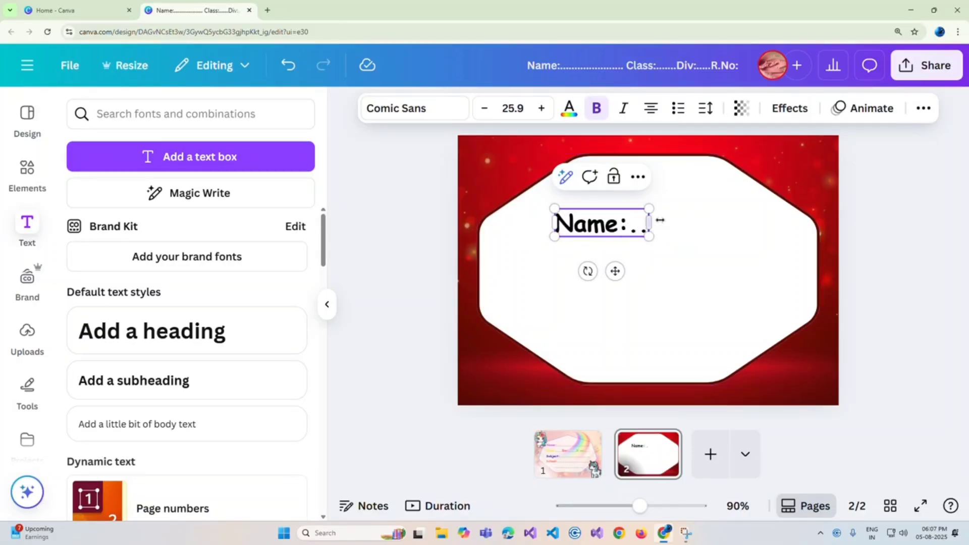
{"action": "type", "text": "................... Class:......Div:.....R.no:... Subject:.................... School:..................... ....................."}
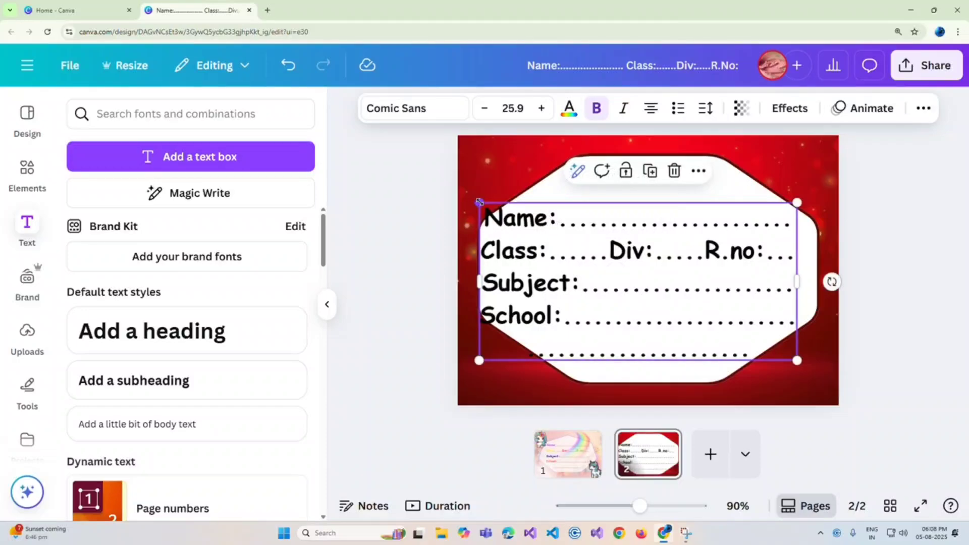
Step: Scale the label text block down to size 22.4 and position it inside the white octagon
{"action": "left_click_drag", "start_coordinate": [478, 202], "coordinate": [539, 233]}
{"action": "left_click_drag", "start_coordinate": [641, 287], "coordinate": [631, 256]}
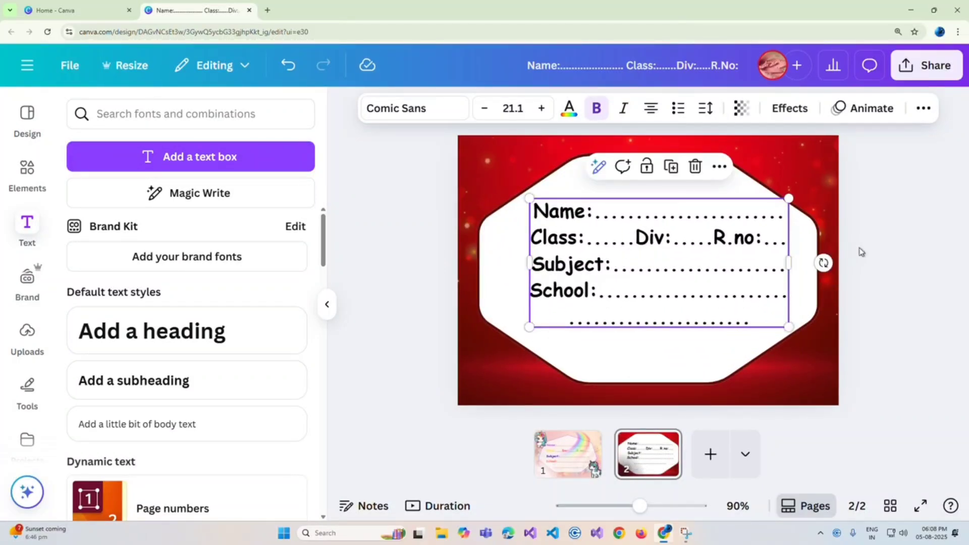
{"action": "left_click", "coordinate": [881, 237]}
{"action": "left_click", "coordinate": [742, 241]}
{"action": "left_click_drag", "start_coordinate": [534, 201], "coordinate": [524, 197]}
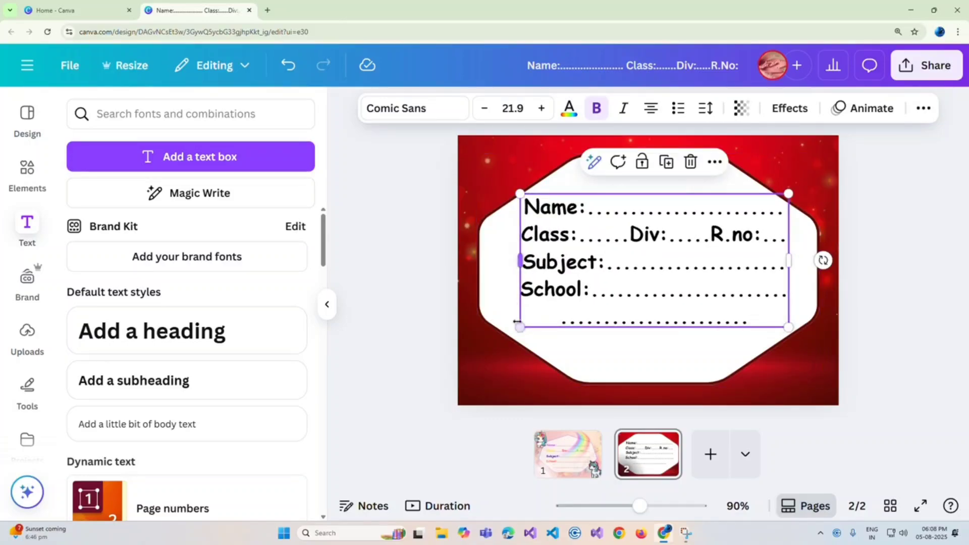
{"action": "left_click_drag", "start_coordinate": [520, 327], "coordinate": [514, 330]}
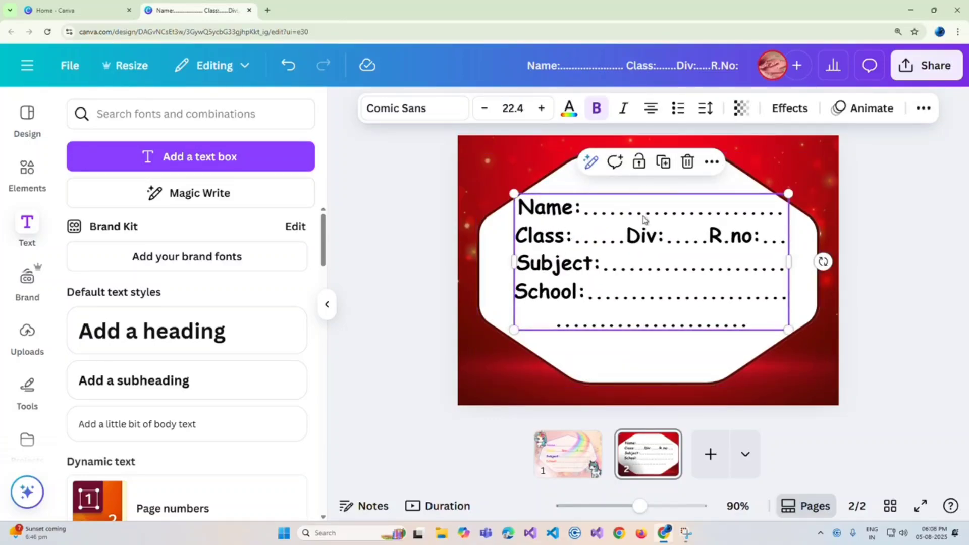
Step: Set the label text block's line spacing to 1.82
{"action": "left_click", "coordinate": [705, 108]}
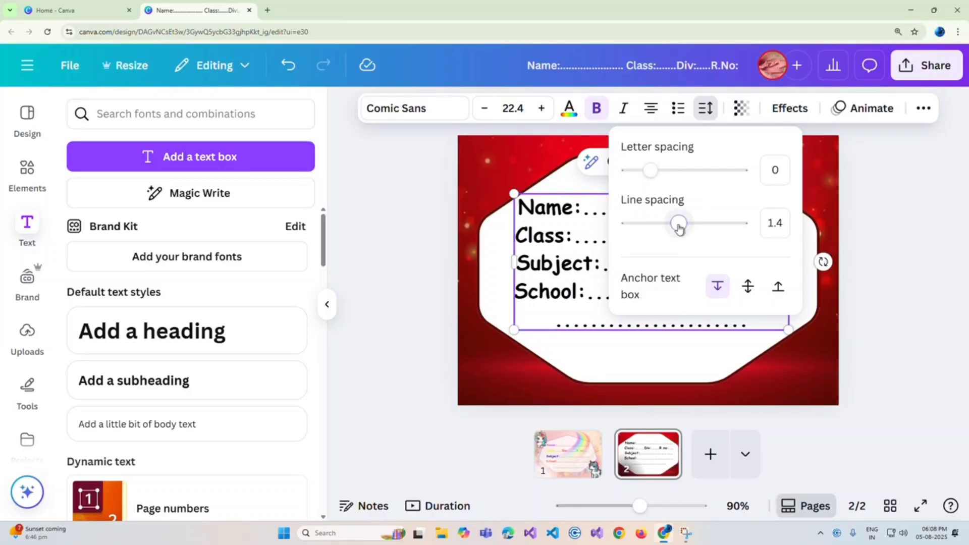
{"action": "left_click_drag", "start_coordinate": [678, 224], "coordinate": [705, 228]}
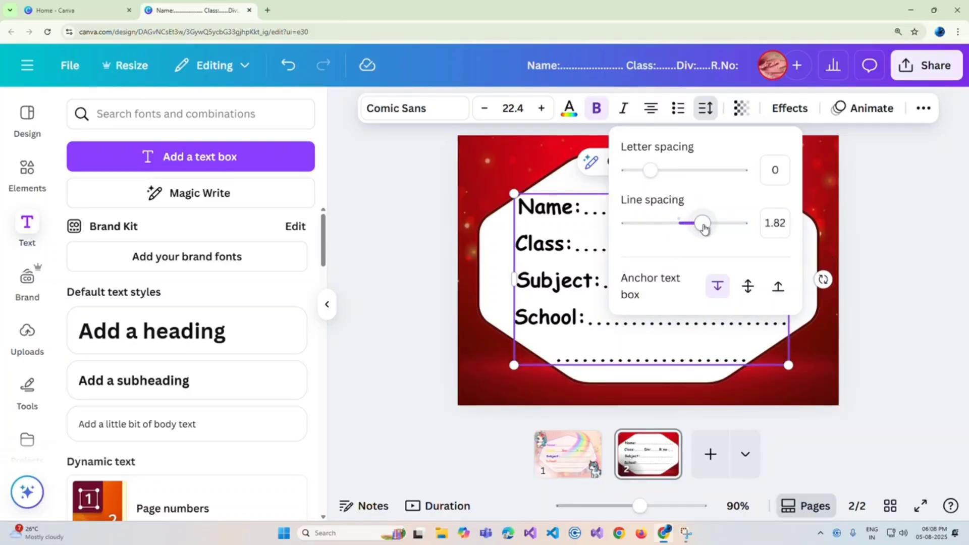
{"action": "left_click", "coordinate": [889, 177]}
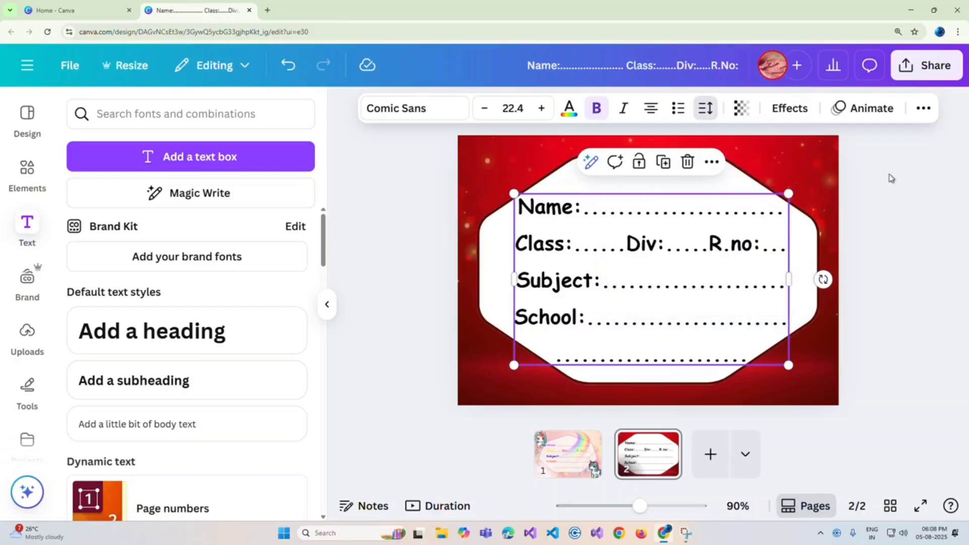
Step: Nudge the text block slightly and colour the word "Name" in the darkest maroon from the photo colours
{"action": "double_click", "coordinate": [547, 203]}
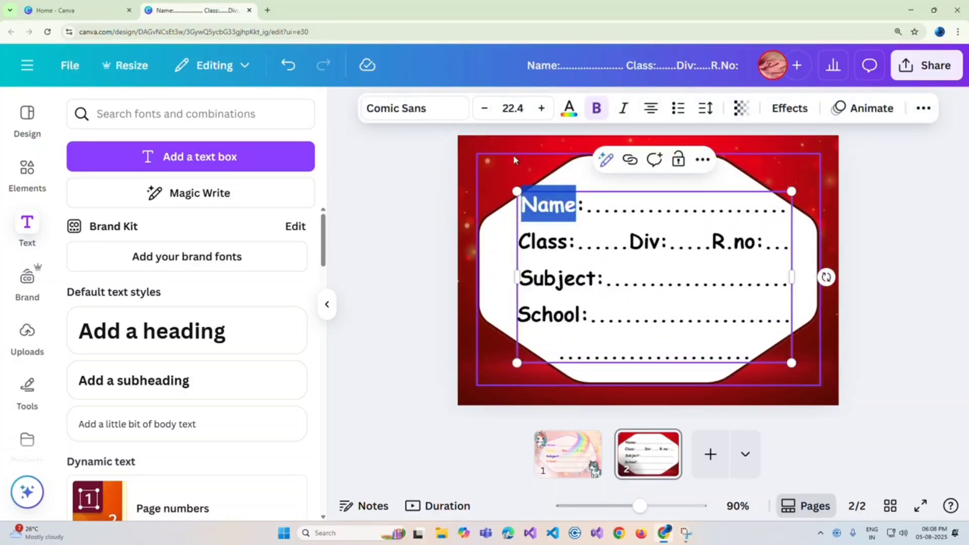
{"action": "left_click", "coordinate": [569, 108]}
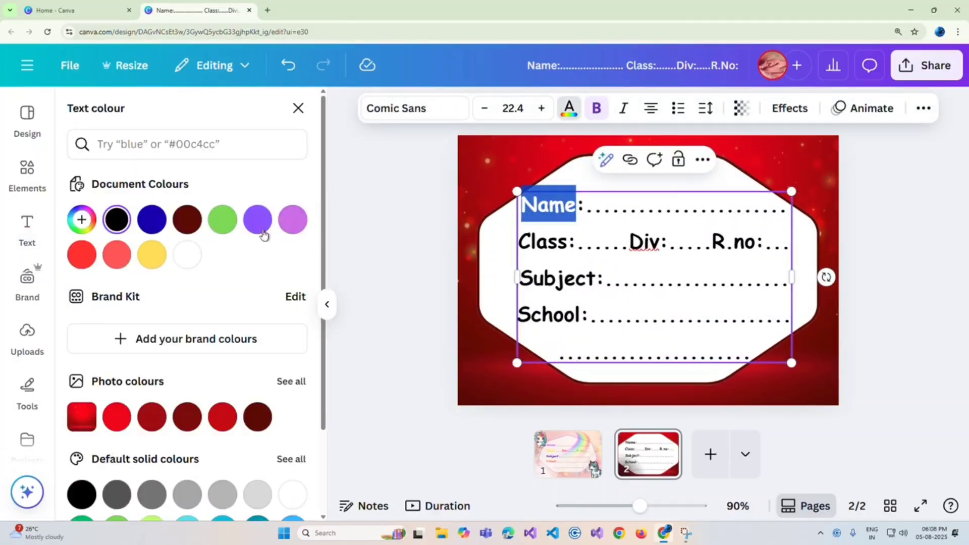
{"action": "scroll", "coordinate": [258, 414], "scroll_direction": "down", "scroll_amount": 3}
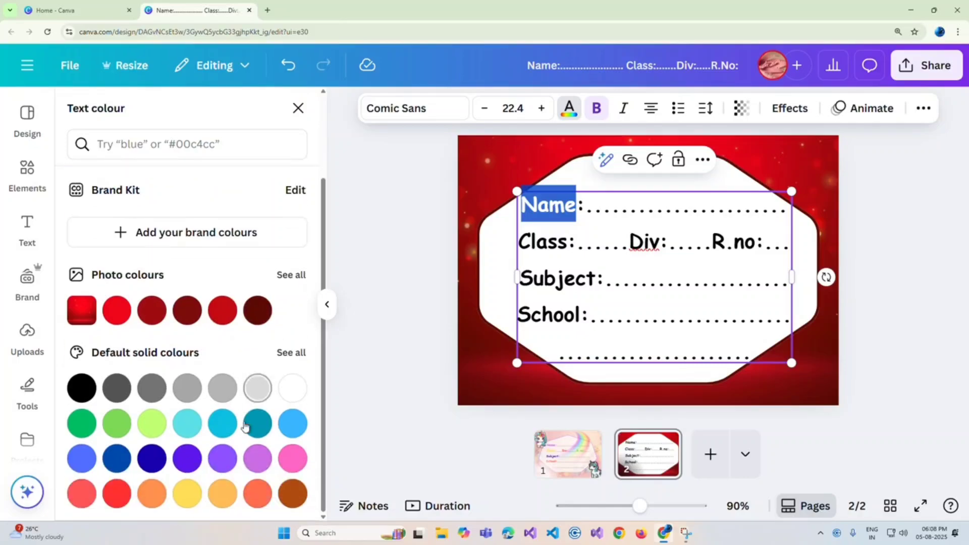
{"action": "left_click", "coordinate": [258, 310]}
{"action": "left_click", "coordinate": [468, 247]}
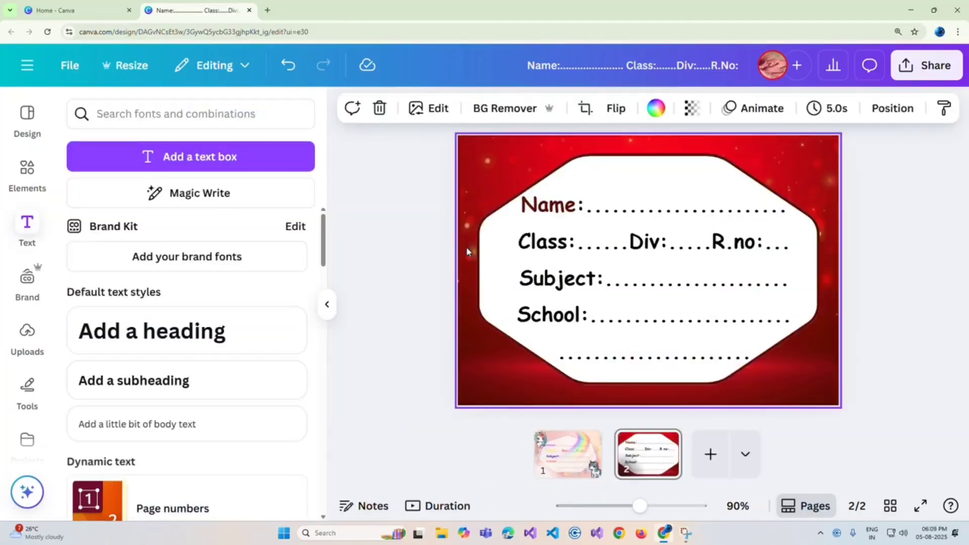
Step: Colour the words Class, Div, R.no, Subject and School in the same dark maroon, leaving the dots black
{"action": "left_click", "coordinate": [573, 233]}
{"action": "left_click_drag", "start_coordinate": [568, 242], "coordinate": [518, 241]}
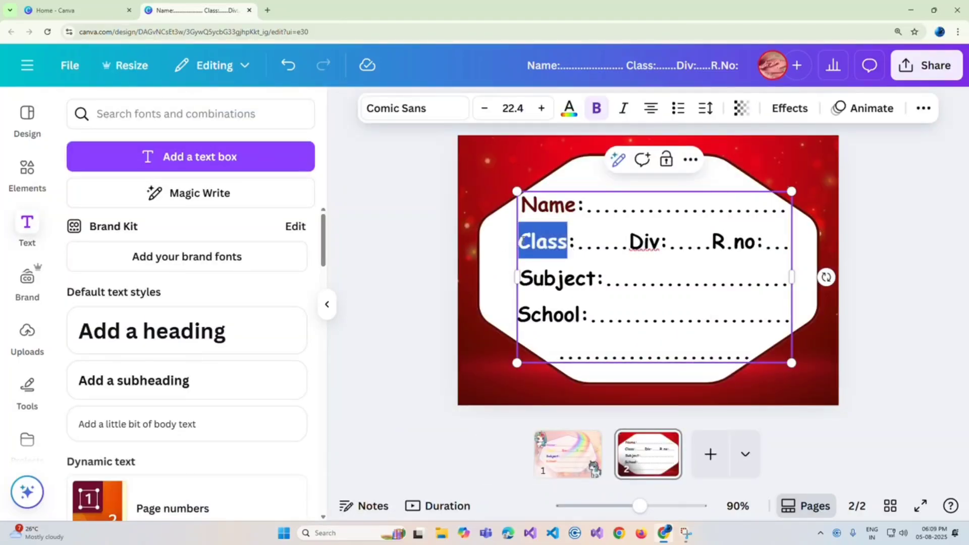
{"action": "left_click", "coordinate": [569, 108]}
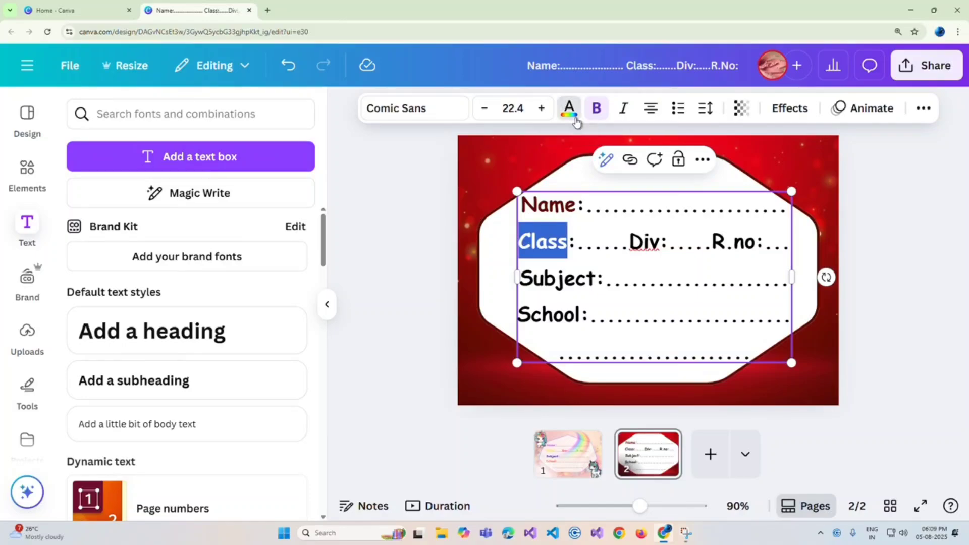
{"action": "left_click", "coordinate": [267, 424]}
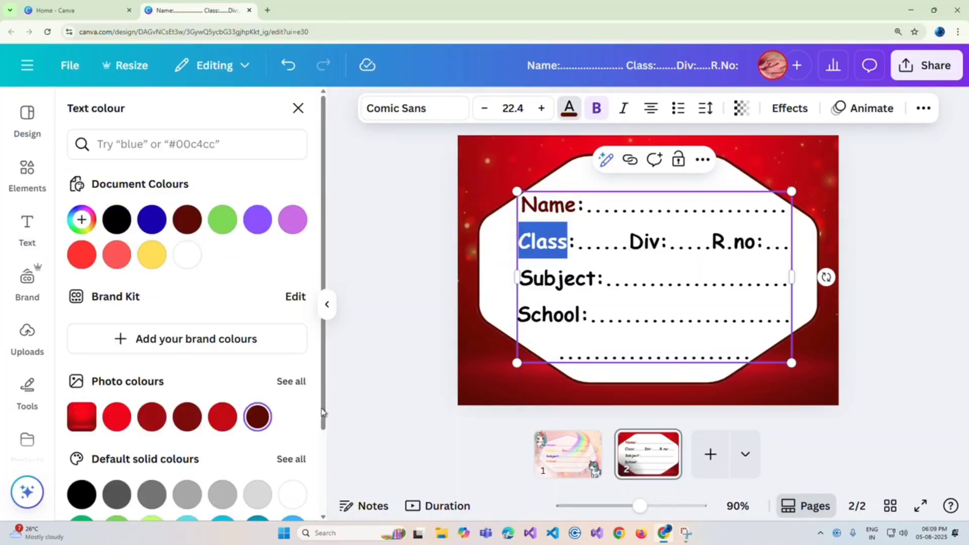
{"action": "left_click", "coordinate": [598, 288]}
{"action": "left_click", "coordinate": [443, 209]}
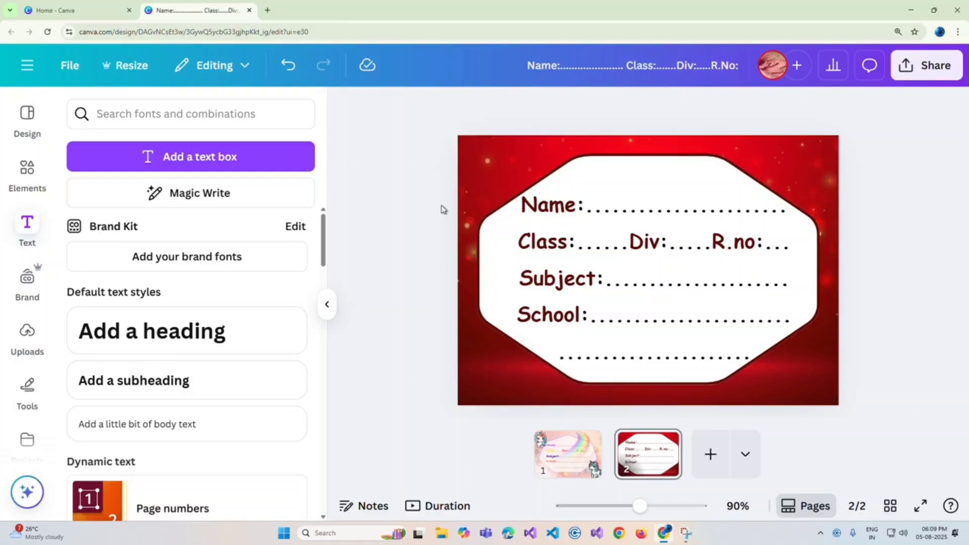
Step: Insert the uploaded image of the leaping Spider-Man with a blue splash on page 2
{"action": "left_click", "coordinate": [328, 305]}
{"action": "left_click", "coordinate": [26, 328]}
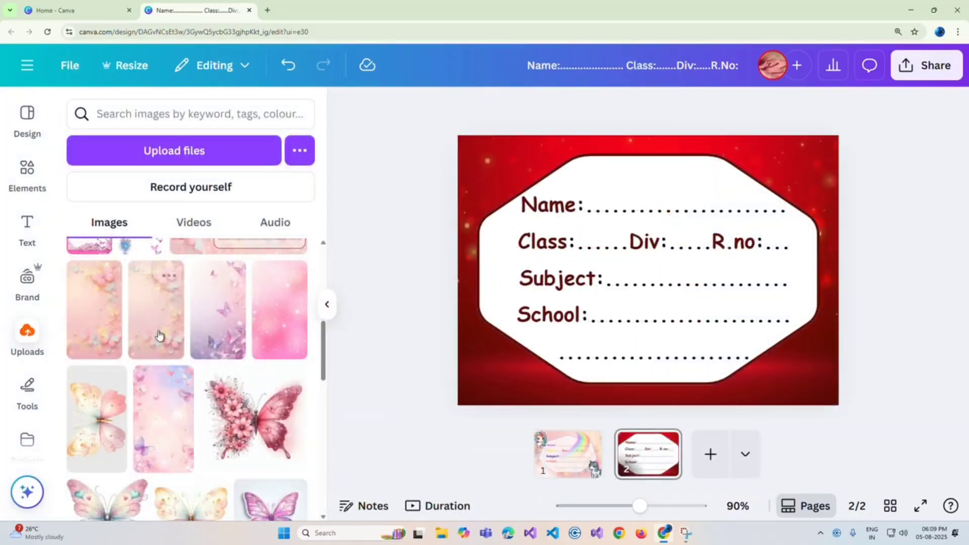
{"action": "left_click", "coordinate": [114, 297]}
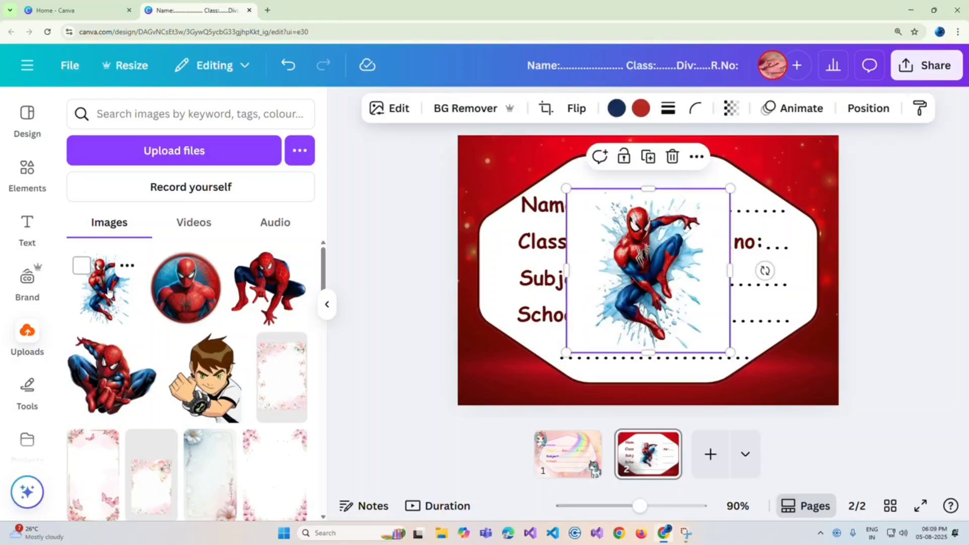
Step: Shrink the Spider-Man image into the label's upper-left corner and remove its background
{"action": "left_click_drag", "start_coordinate": [651, 278], "coordinate": [590, 256]}
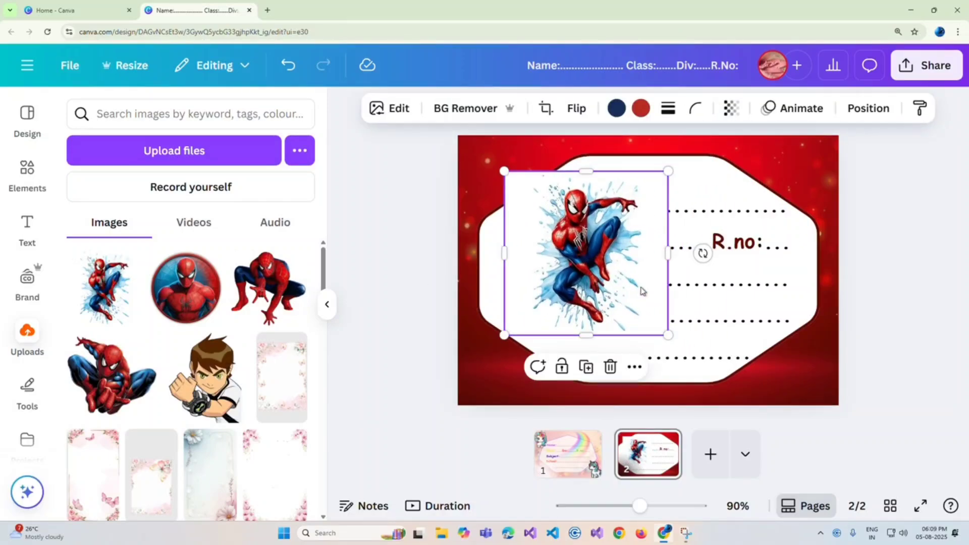
{"action": "left_click_drag", "start_coordinate": [668, 335], "coordinate": [629, 294]}
{"action": "left_click_drag", "start_coordinate": [559, 236], "coordinate": [519, 203]}
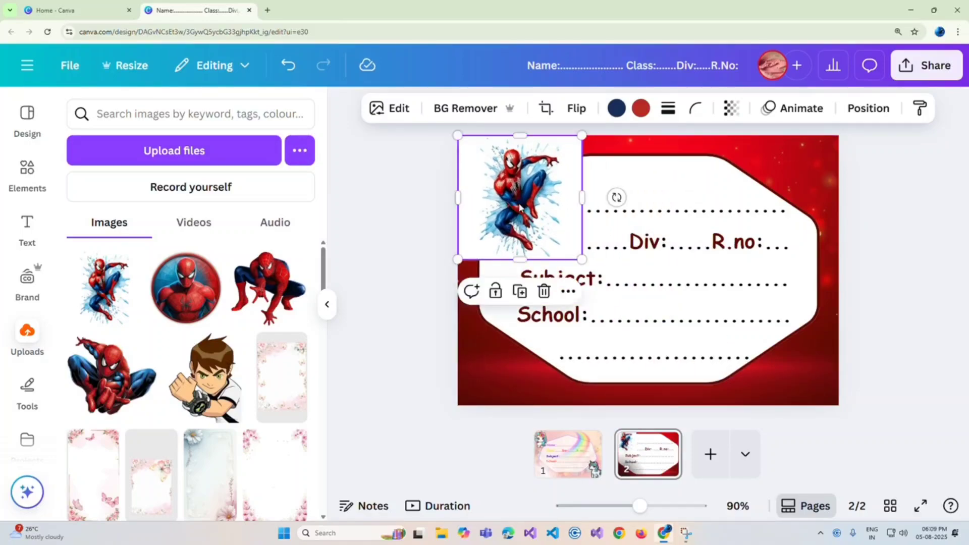
{"action": "left_click", "coordinate": [482, 107]}
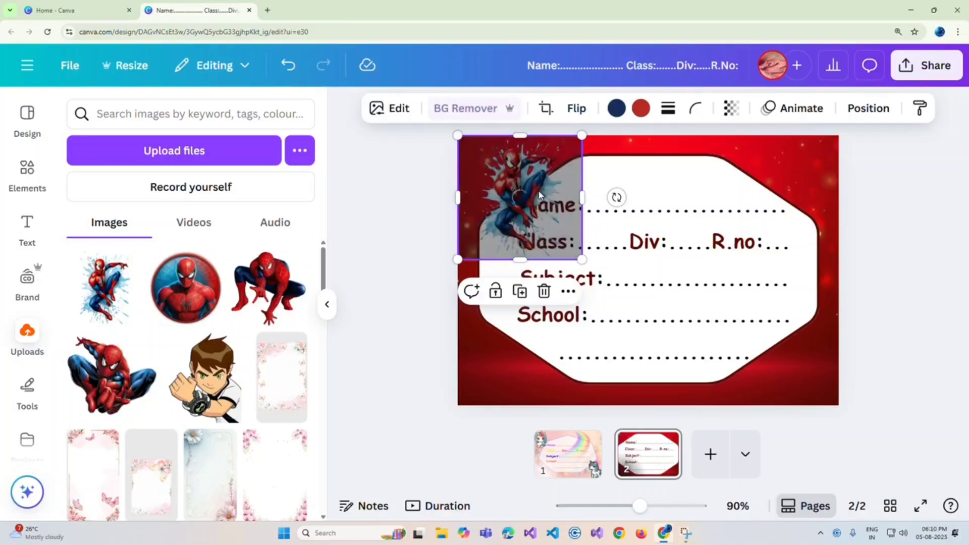
Step: Move the leaping Spider-Man further into the label's upper-left corner and add the uploaded crouching Spider-Man image to page 2
{"action": "left_click_drag", "start_coordinate": [527, 191], "coordinate": [507, 183]}
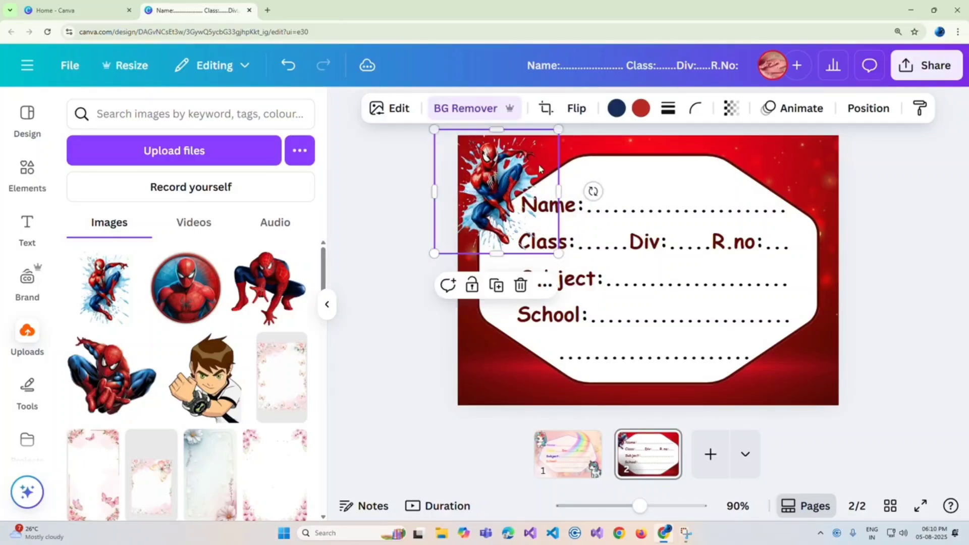
{"action": "left_click", "coordinate": [623, 174]}
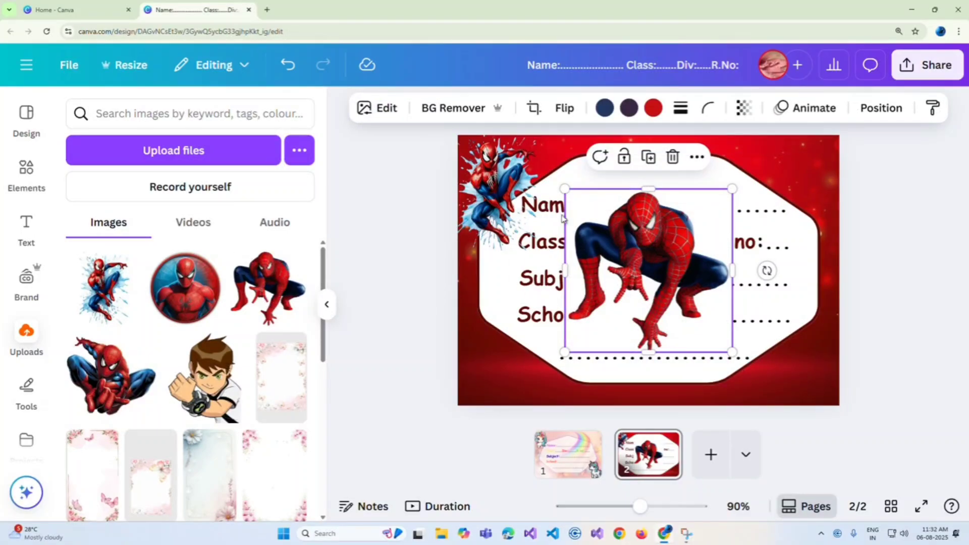
Step: Remove the background of the crouching Spider-Man image and apply the Outline shadow effect to it
{"action": "left_click", "coordinate": [444, 114]}
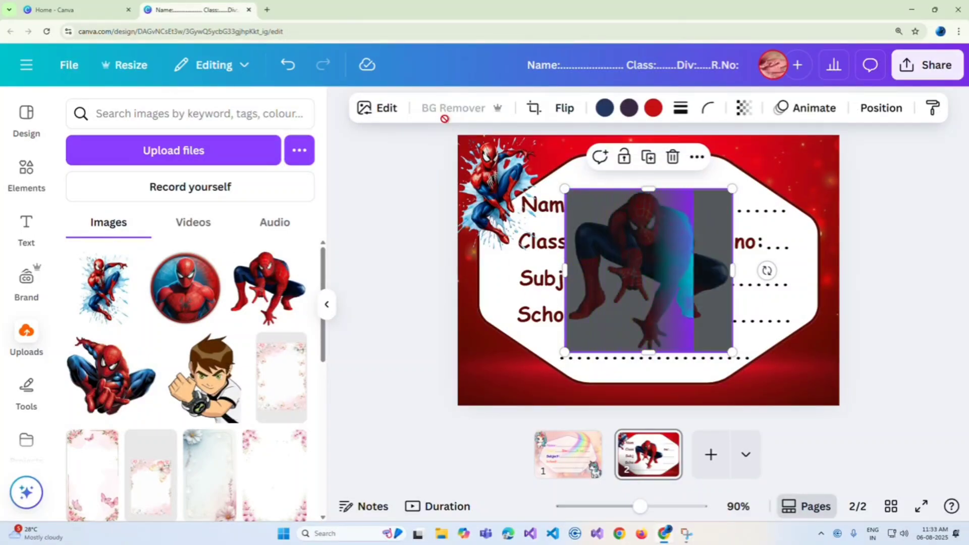
{"action": "left_click", "coordinate": [327, 303]}
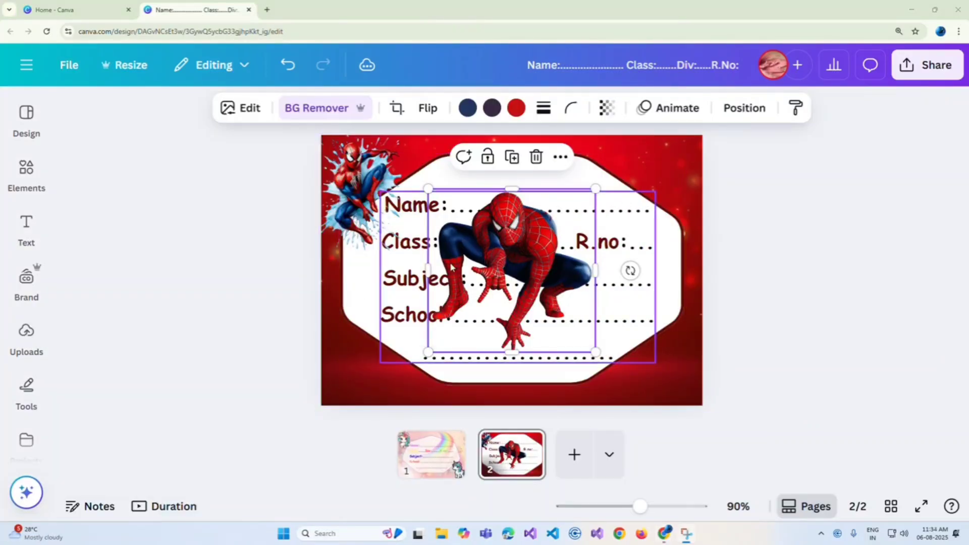
{"action": "left_click", "coordinate": [255, 112]}
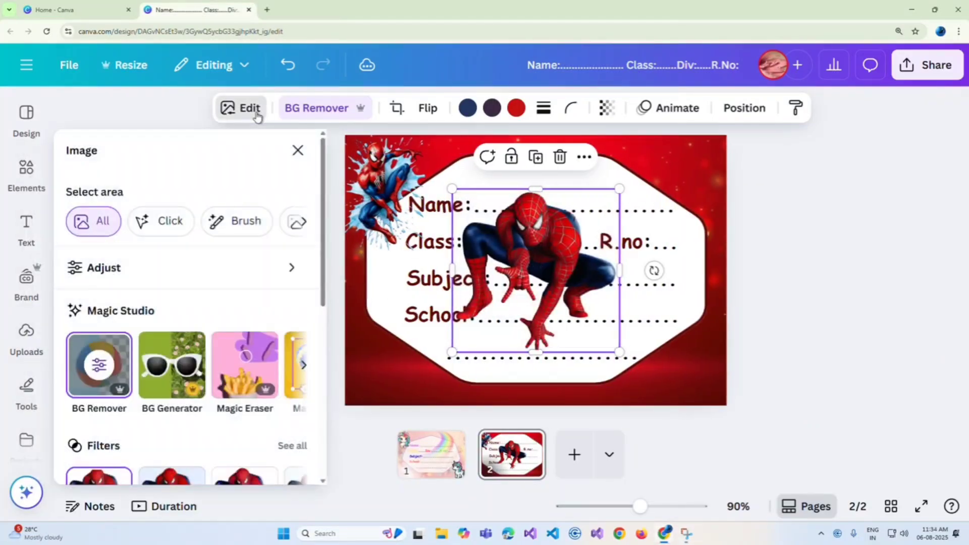
{"action": "scroll", "coordinate": [188, 230], "scroll_direction": "down", "scroll_amount": 5}
{"action": "scroll", "coordinate": [187, 233], "scroll_direction": "down", "scroll_amount": 2}
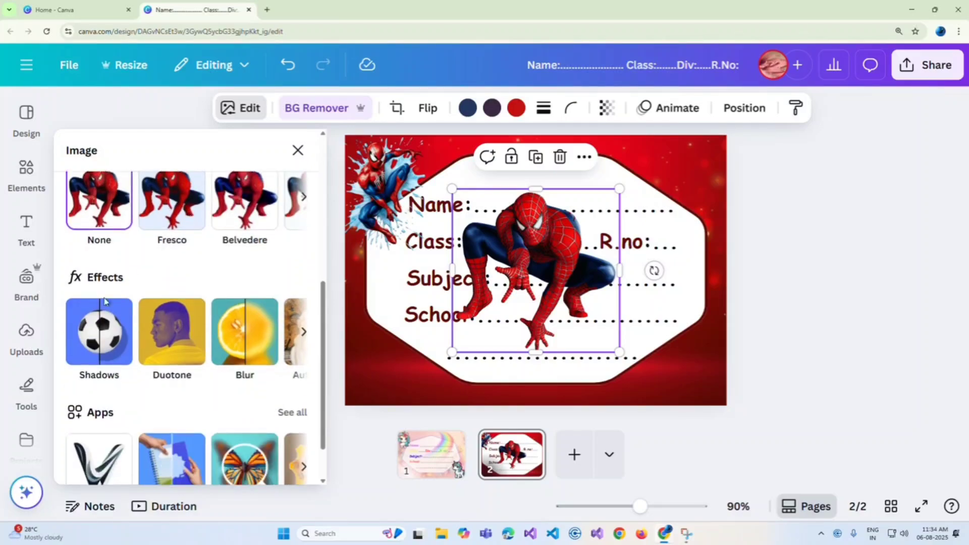
{"action": "left_click", "coordinate": [103, 328]}
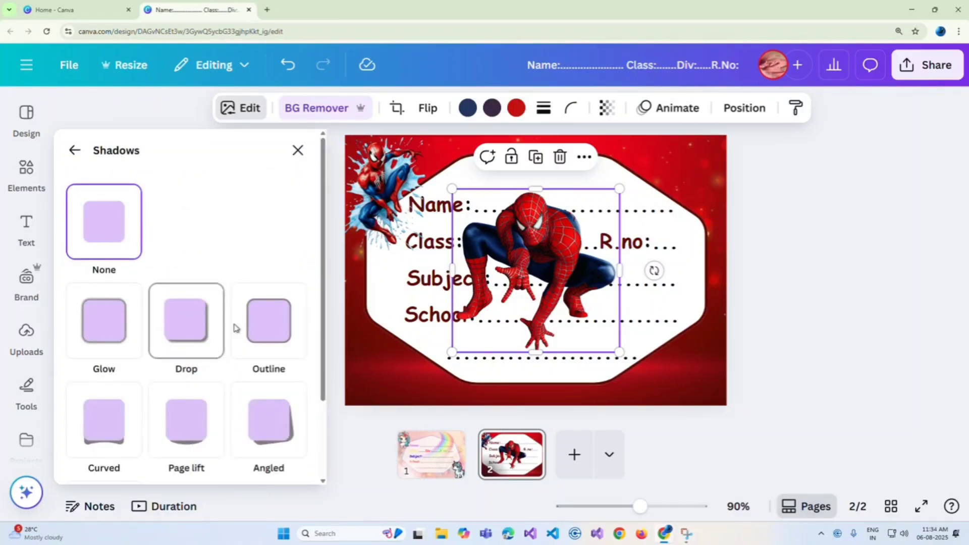
{"action": "left_click", "coordinate": [257, 329]}
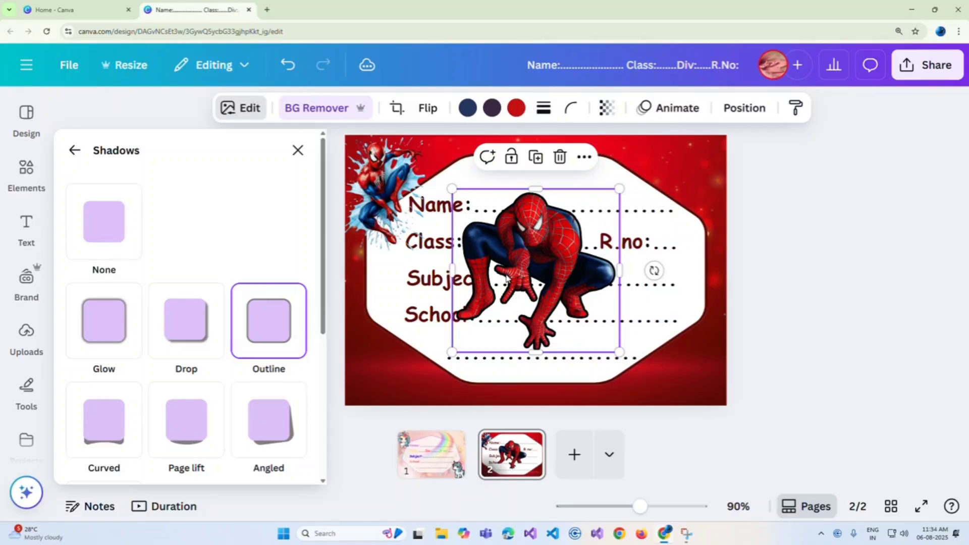
Step: Shrink the crouching Spider-Man into the label's upper-right corner and tilt it slightly clockwise
{"action": "left_click_drag", "start_coordinate": [507, 282], "coordinate": [613, 227]}
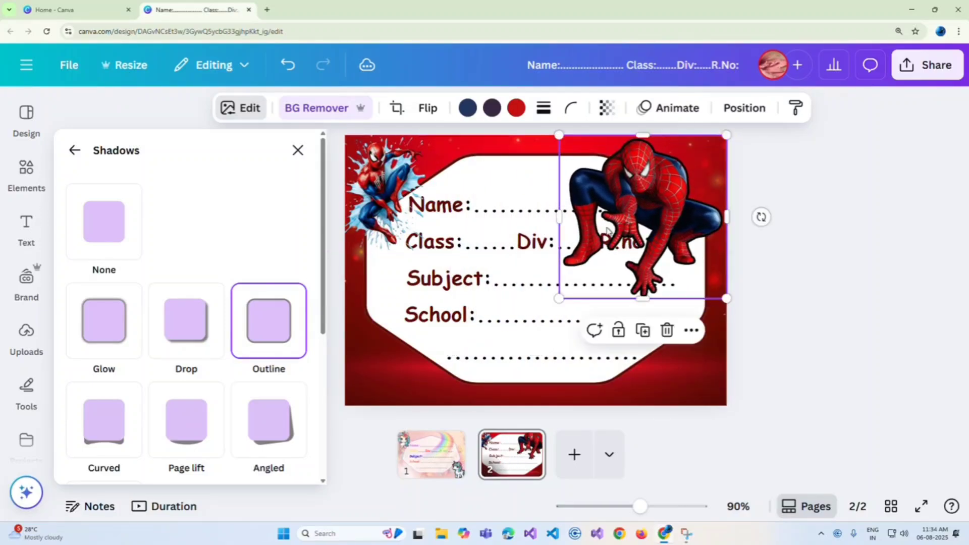
{"action": "left_click_drag", "start_coordinate": [562, 289], "coordinate": [639, 258]}
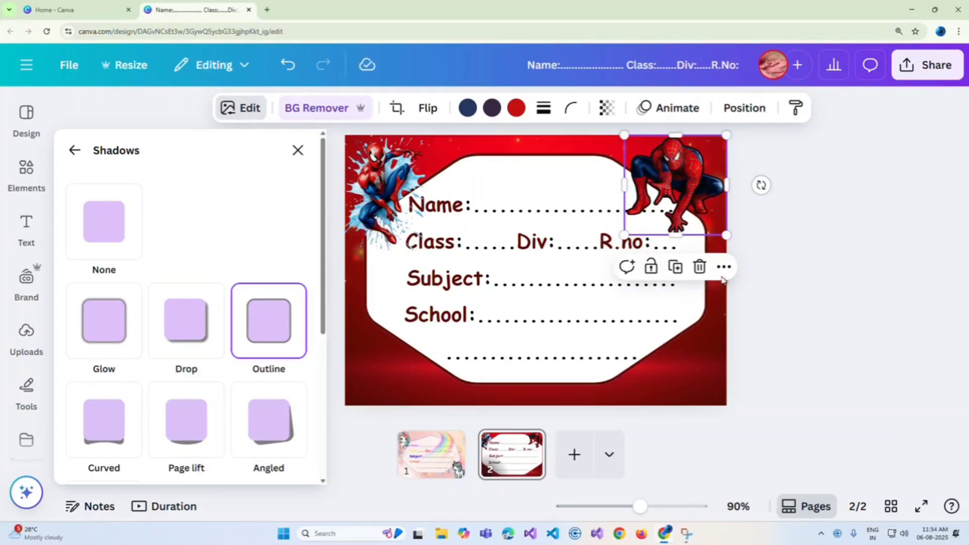
{"action": "left_click_drag", "start_coordinate": [762, 186], "coordinate": [760, 204]}
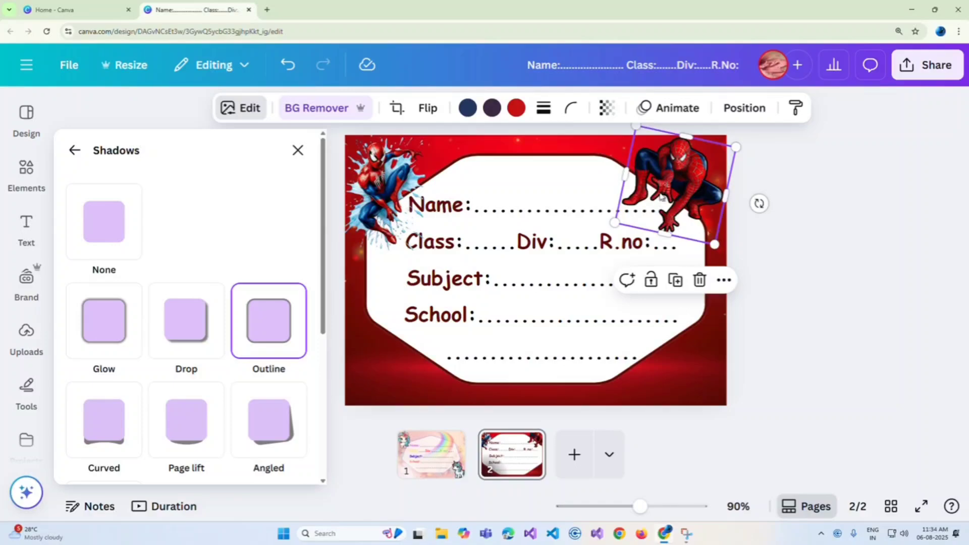
{"action": "left_click_drag", "start_coordinate": [673, 185], "coordinate": [669, 188]}
Step: Set the crouching Spider-Man's outline colour to white #FFFFFF and its size to 65
{"action": "scroll", "coordinate": [278, 321], "scroll_direction": "down", "scroll_amount": 5}
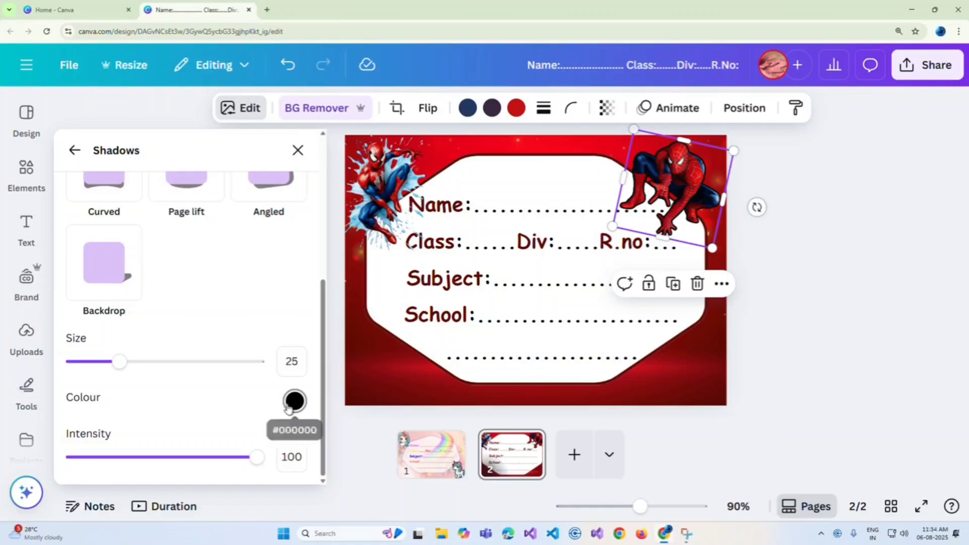
{"action": "left_click", "coordinate": [295, 401]}
{"action": "left_click", "coordinate": [304, 297]}
{"action": "left_click_drag", "start_coordinate": [304, 297], "coordinate": [299, 229]}
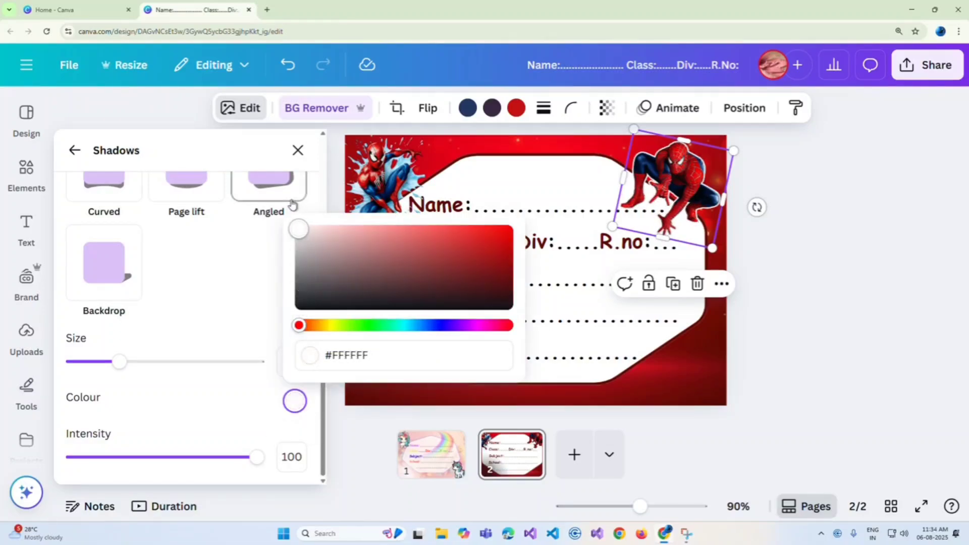
{"action": "left_click_drag", "start_coordinate": [120, 361], "coordinate": [195, 351]}
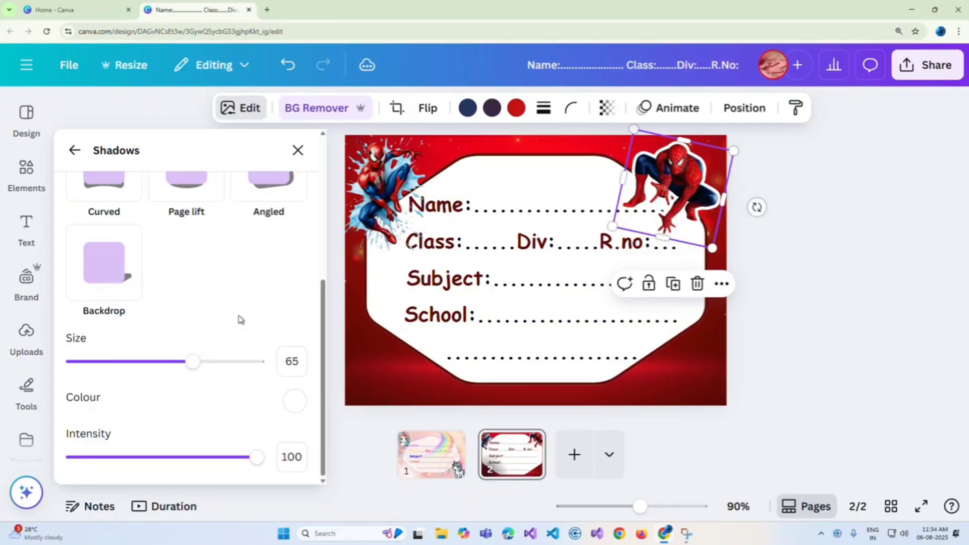
{"action": "left_click", "coordinate": [333, 274]}
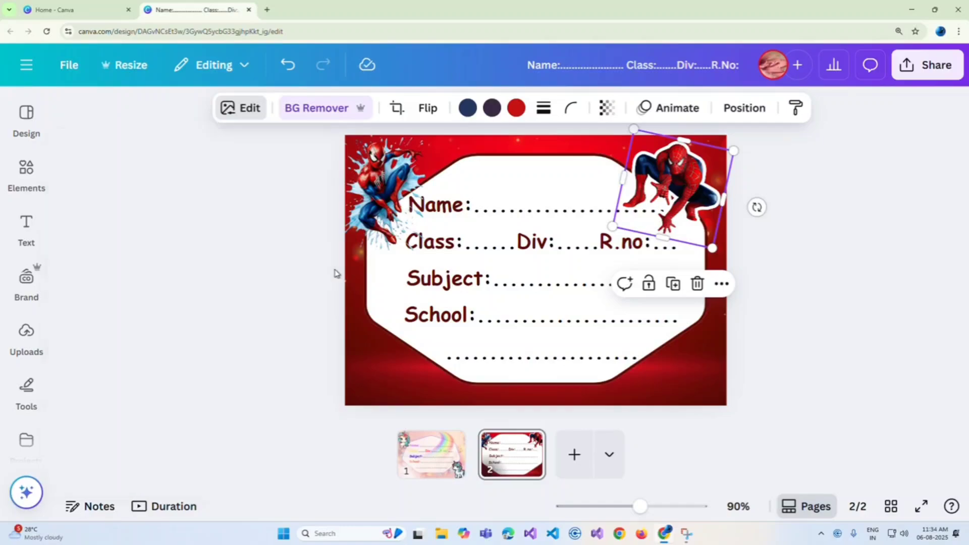
{"action": "left_click", "coordinate": [790, 321]}
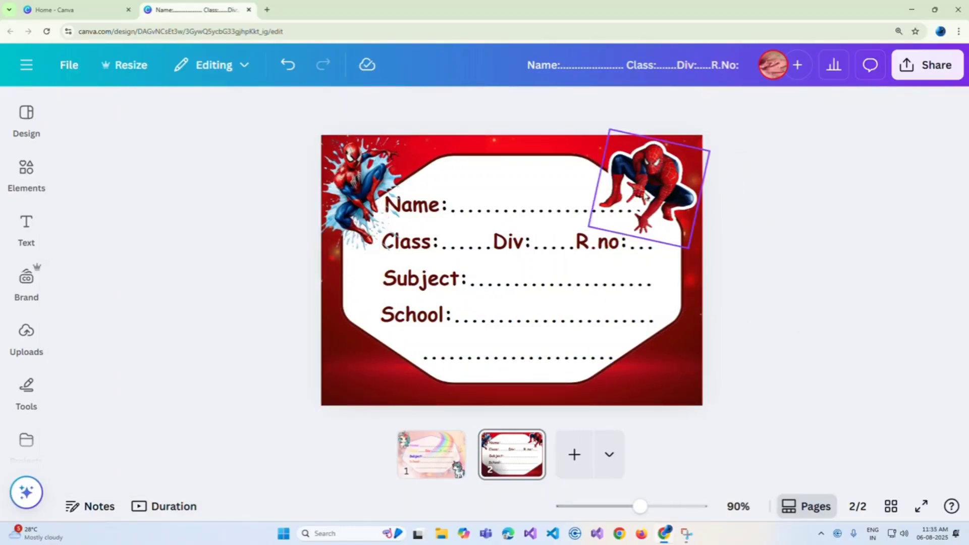
Step: Insert the uploaded Spider-Man image with the outstretched arm on page 2 and remove its background
{"action": "left_click", "coordinate": [39, 339]}
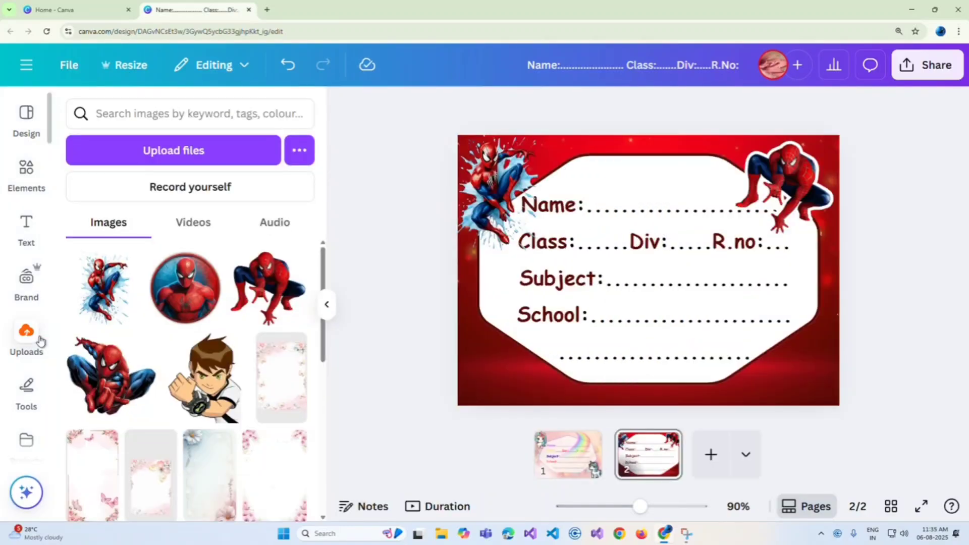
{"action": "left_click", "coordinate": [104, 394]}
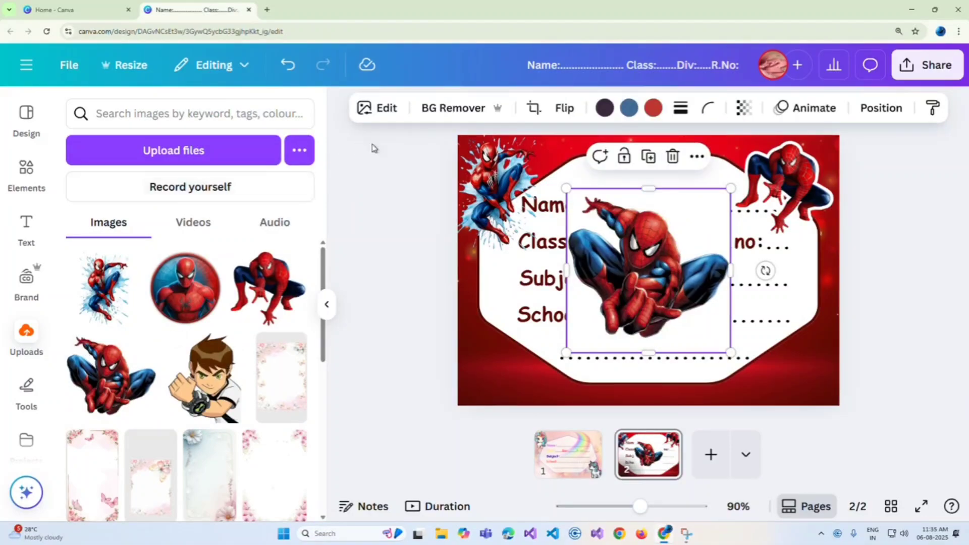
{"action": "left_click", "coordinate": [476, 108]}
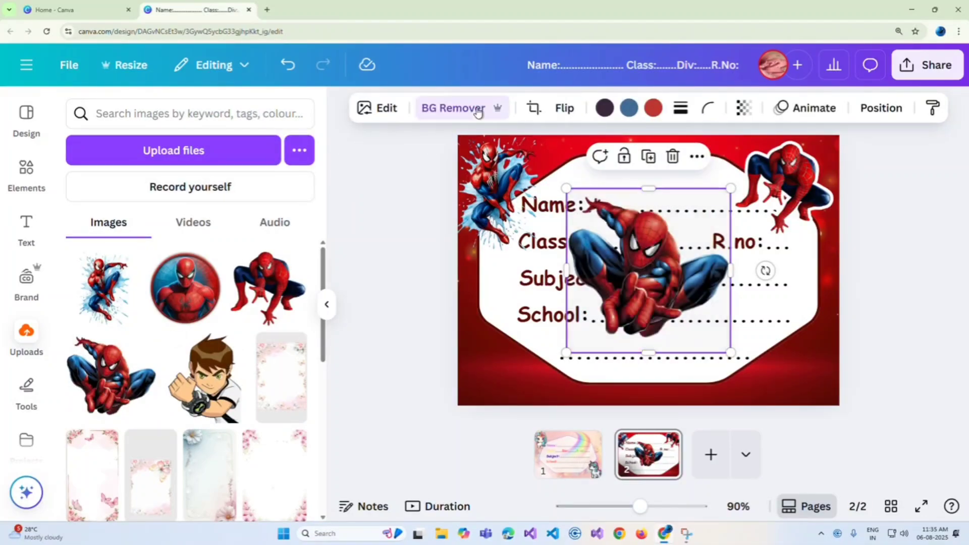
Step: Give the Spider-Man with the outstretched arm an Outline shadow with size 65 and white colour #FFFFFF
{"action": "left_click", "coordinate": [376, 107]}
{"action": "scroll", "coordinate": [111, 392], "scroll_direction": "down", "scroll_amount": 4}
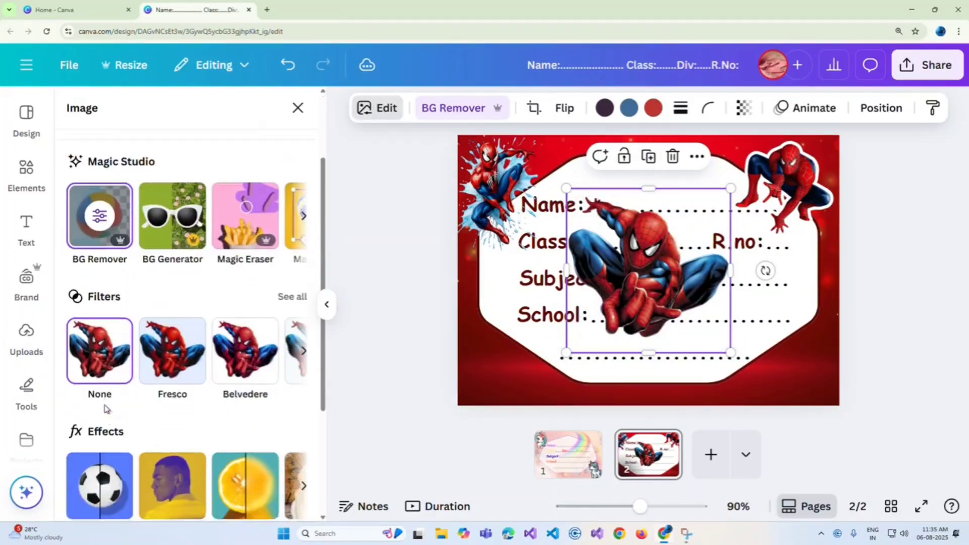
{"action": "left_click", "coordinate": [103, 434]}
{"action": "left_click", "coordinate": [260, 289]}
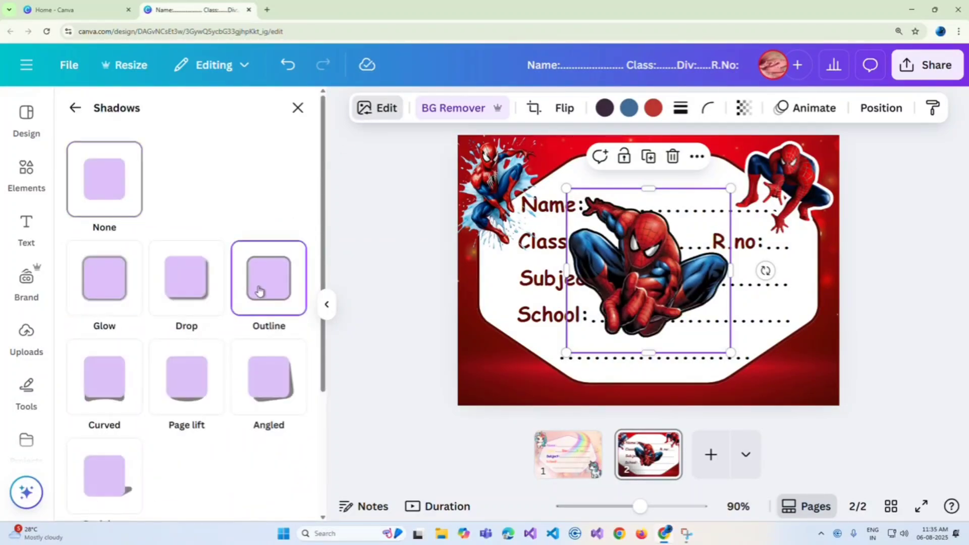
{"action": "scroll", "coordinate": [260, 291], "scroll_direction": "down", "scroll_amount": 4}
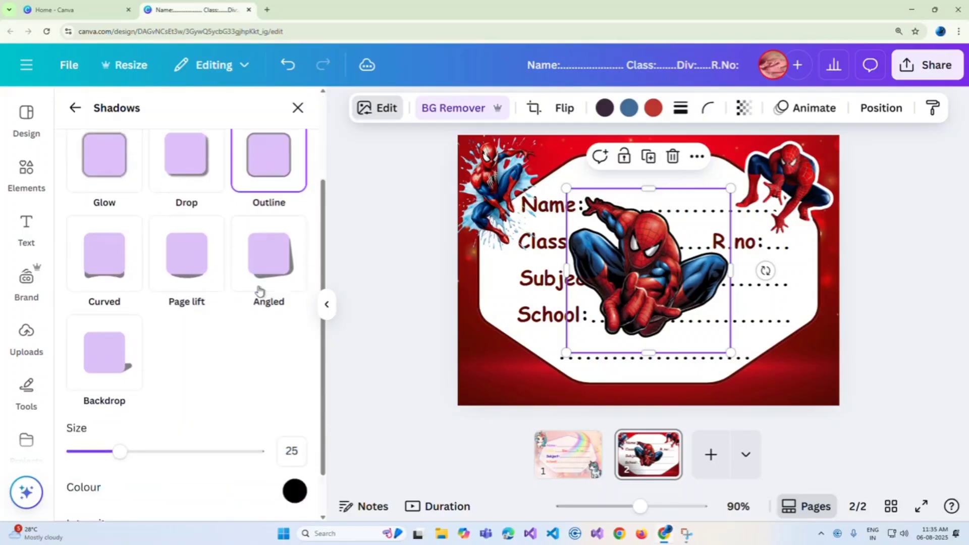
{"action": "left_click", "coordinate": [215, 397]}
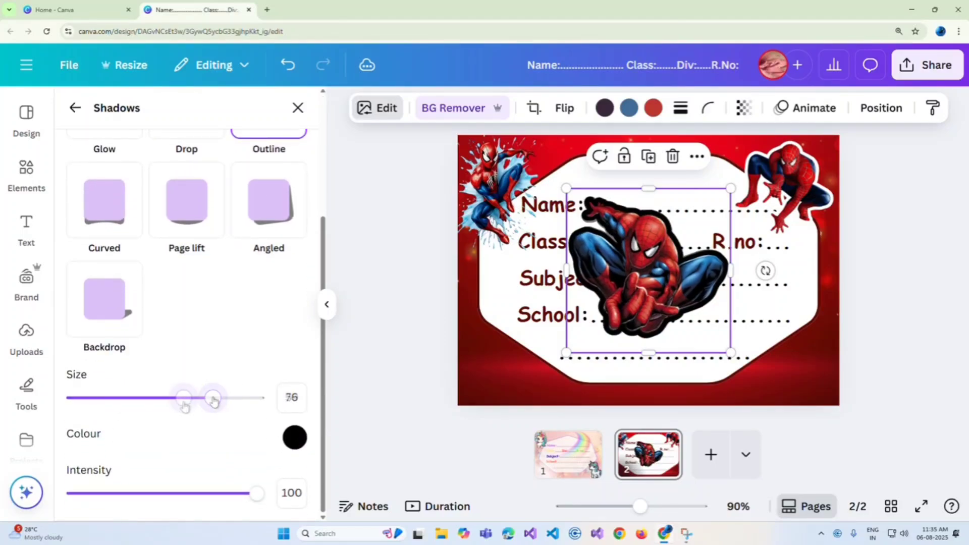
{"action": "left_click", "coordinate": [191, 399]}
{"action": "left_click_drag", "start_coordinate": [194, 406], "coordinate": [195, 401]}
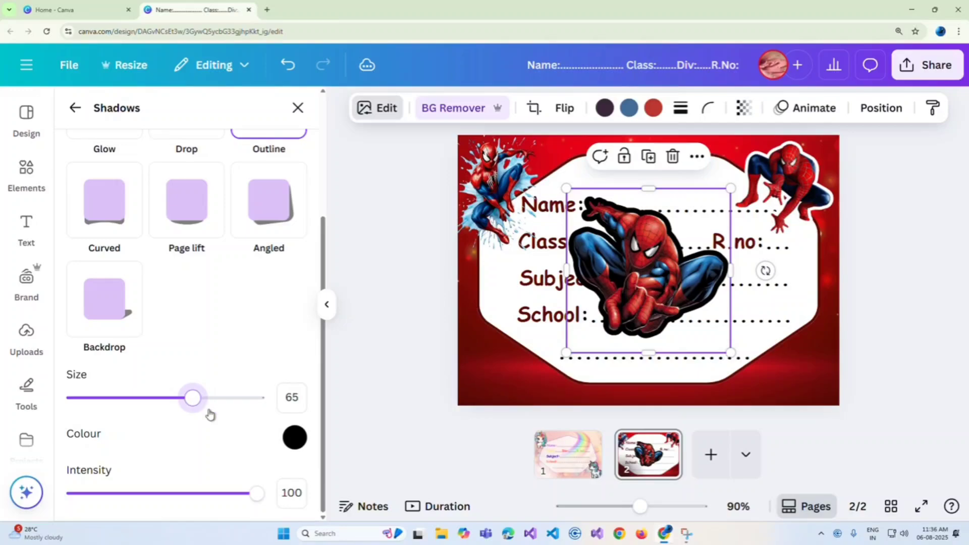
{"action": "left_click", "coordinate": [294, 440]}
{"action": "left_click_drag", "start_coordinate": [300, 348], "coordinate": [286, 251]}
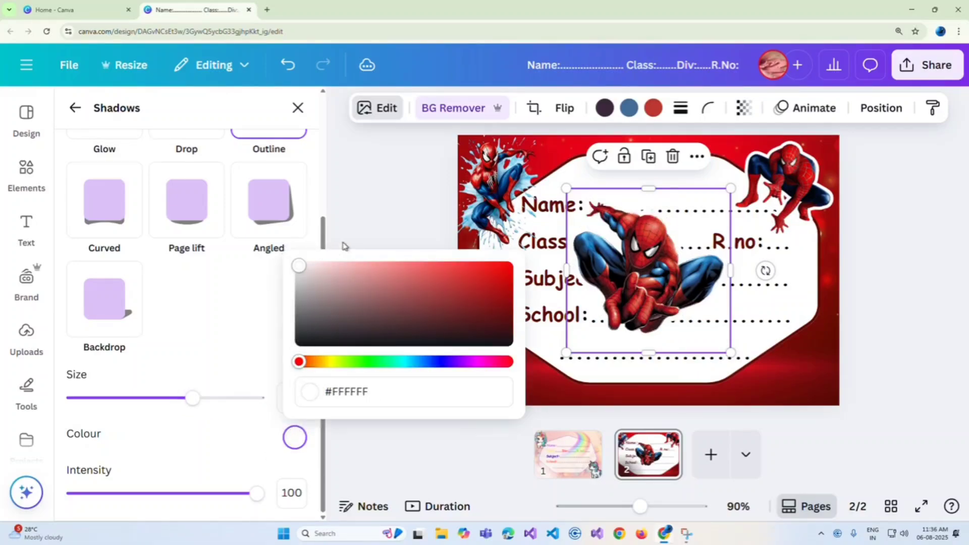
{"action": "left_click", "coordinate": [372, 226]}
Step: Shrink the Spider-Man with the outstretched arm into the label's lower-right corner and tilt it slightly clockwise
{"action": "left_click_drag", "start_coordinate": [617, 296], "coordinate": [738, 355]}
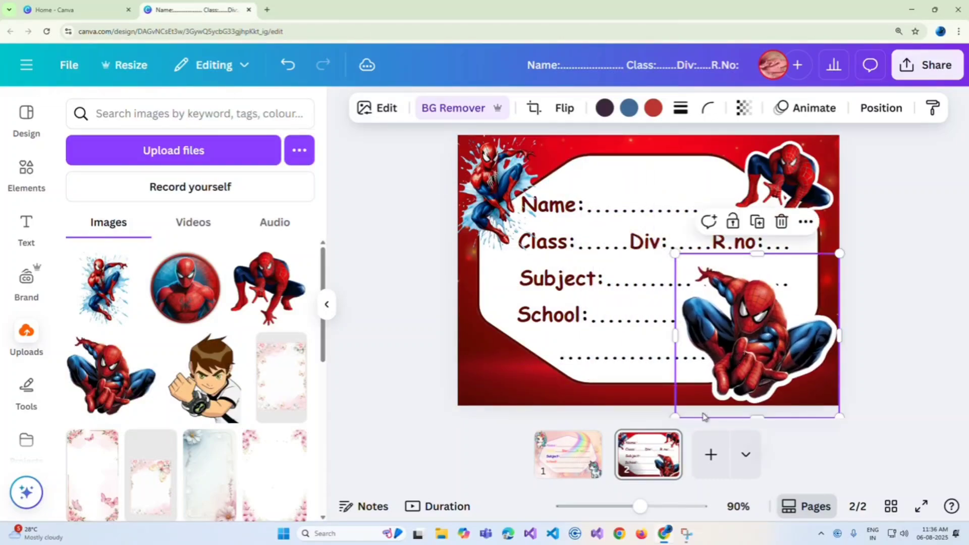
{"action": "left_click_drag", "start_coordinate": [675, 415], "coordinate": [725, 368]}
{"action": "left_click_drag", "start_coordinate": [780, 327], "coordinate": [776, 372]}
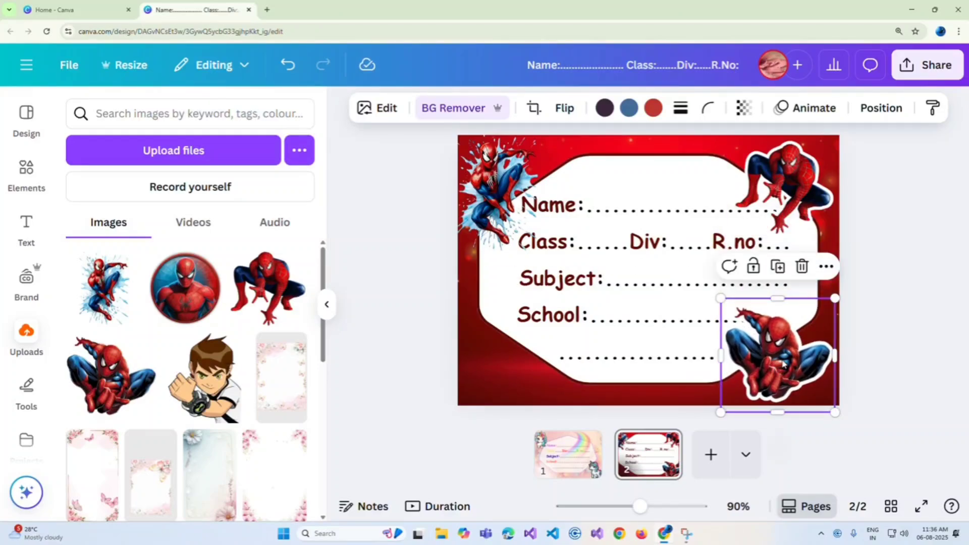
{"action": "left_click", "coordinate": [890, 355]}
{"action": "left_click", "coordinate": [808, 364]}
{"action": "left_click_drag", "start_coordinate": [808, 364], "coordinate": [805, 365]}
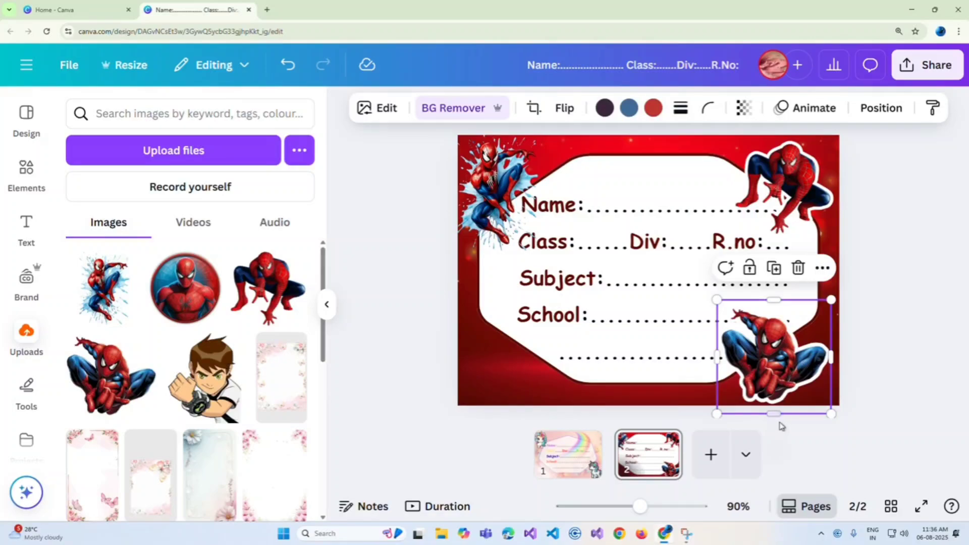
{"action": "left_click_drag", "start_coordinate": [640, 507], "coordinate": [628, 506]}
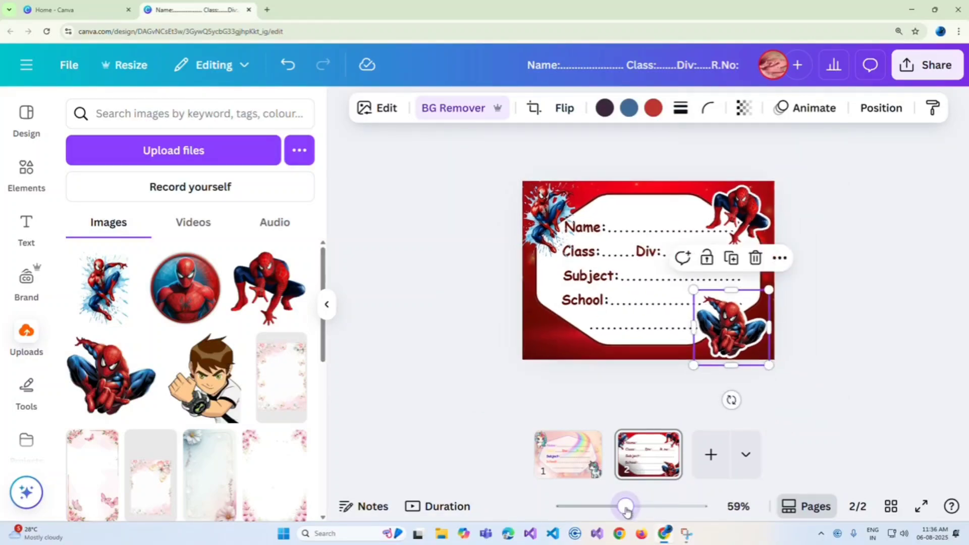
{"action": "left_click_drag", "start_coordinate": [730, 398], "coordinate": [714, 400]}
{"action": "left_click_drag", "start_coordinate": [752, 361], "coordinate": [735, 337]}
{"action": "left_click", "coordinate": [809, 339]}
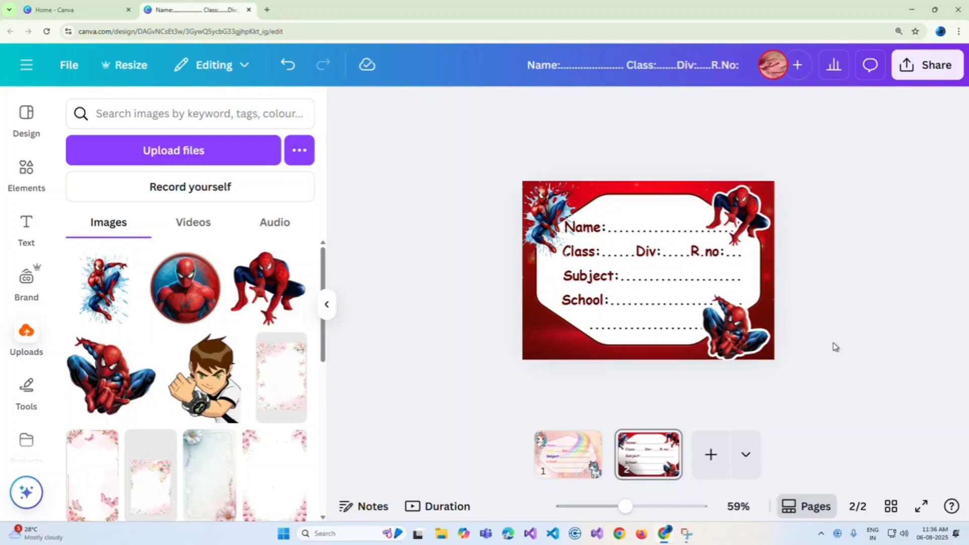
Step: Insert the uploaded round Spider-Man portrait, enlarge it over the centre of the white panel and remove its background
{"action": "left_click", "coordinate": [192, 275]}
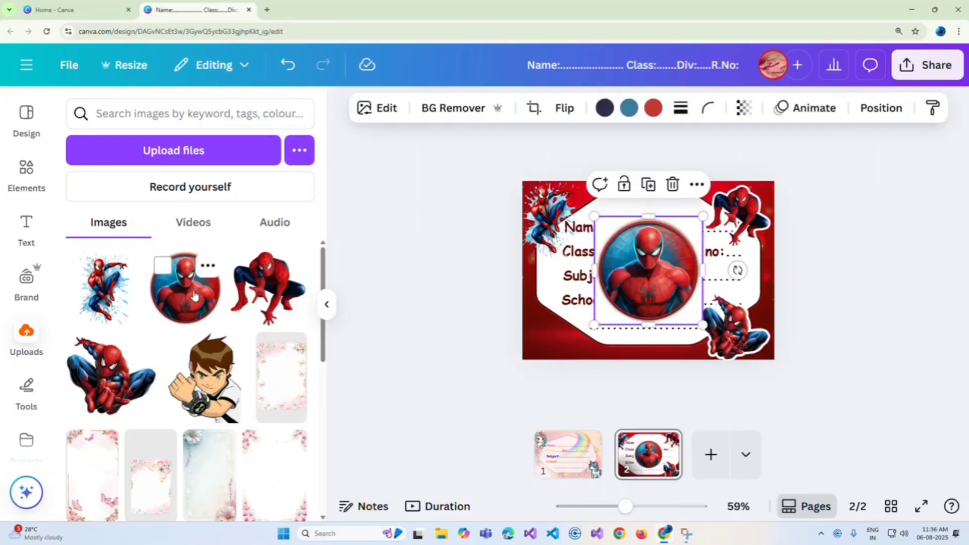
{"action": "left_click_drag", "start_coordinate": [594, 216], "coordinate": [589, 201]}
{"action": "left_click_drag", "start_coordinate": [699, 320], "coordinate": [717, 342]}
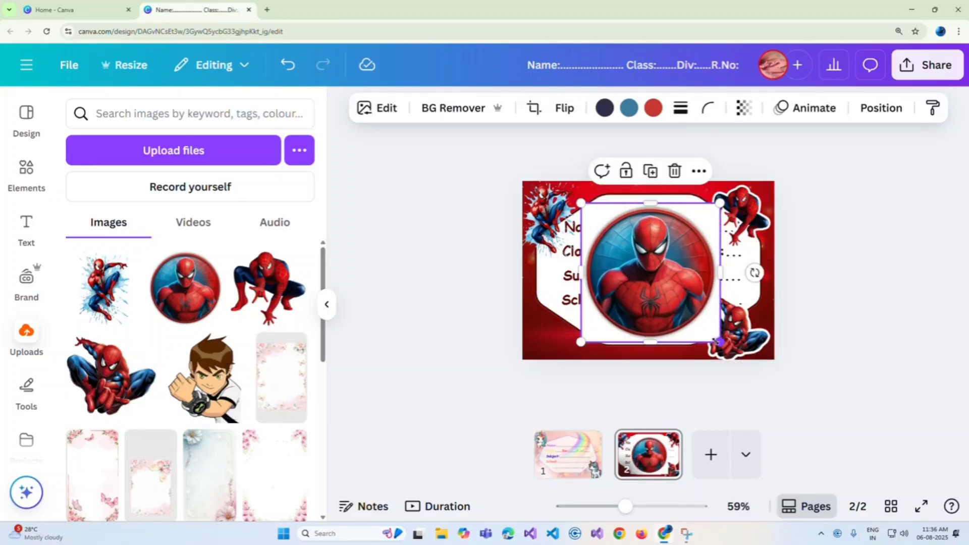
{"action": "left_click", "coordinate": [445, 108]}
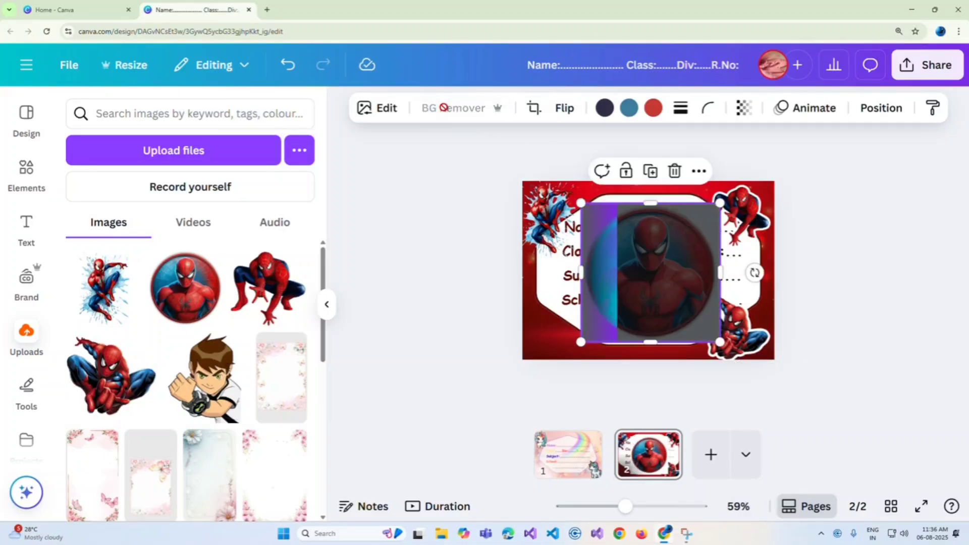
Step: Move the round Spider-Man portrait's layer below the name, class, subject and school text but above the white panel
{"action": "left_click", "coordinate": [327, 305]}
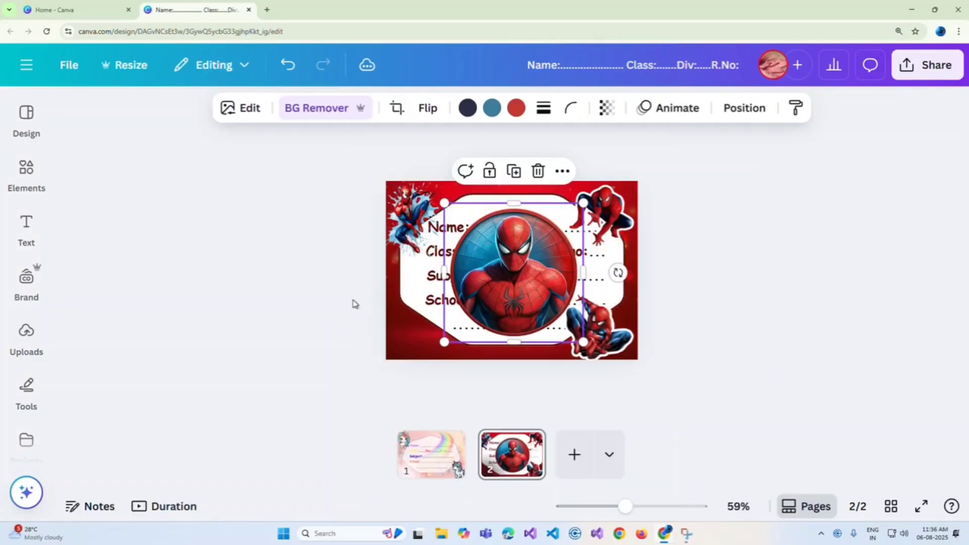
{"action": "left_click", "coordinate": [562, 171]}
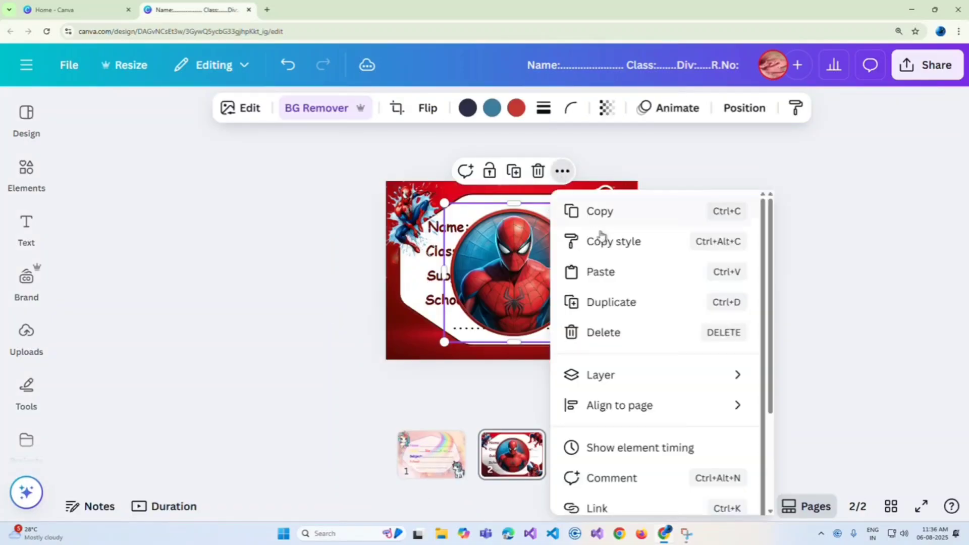
{"action": "mouse_move", "coordinate": [596, 380]}
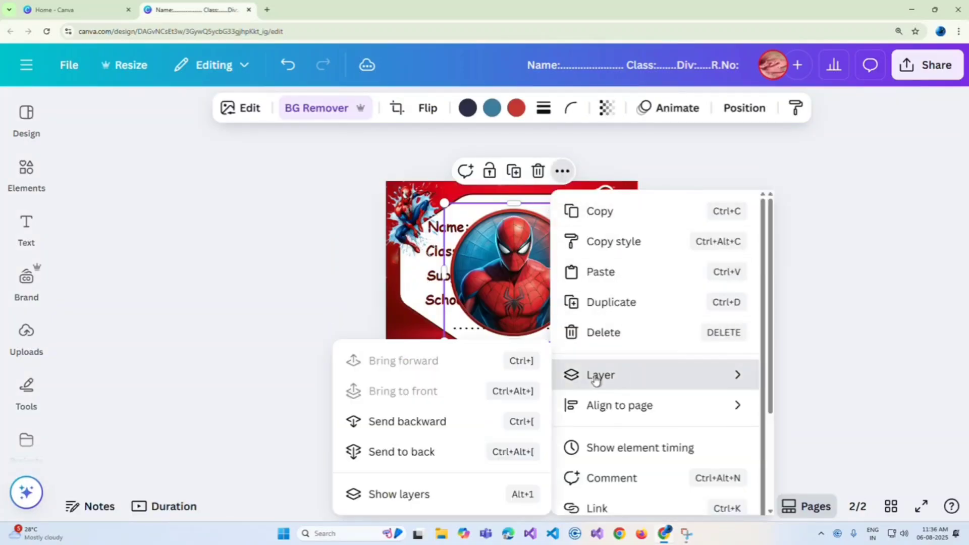
{"action": "left_click", "coordinate": [401, 495]}
{"action": "left_click_drag", "start_coordinate": [220, 286], "coordinate": [225, 385]}
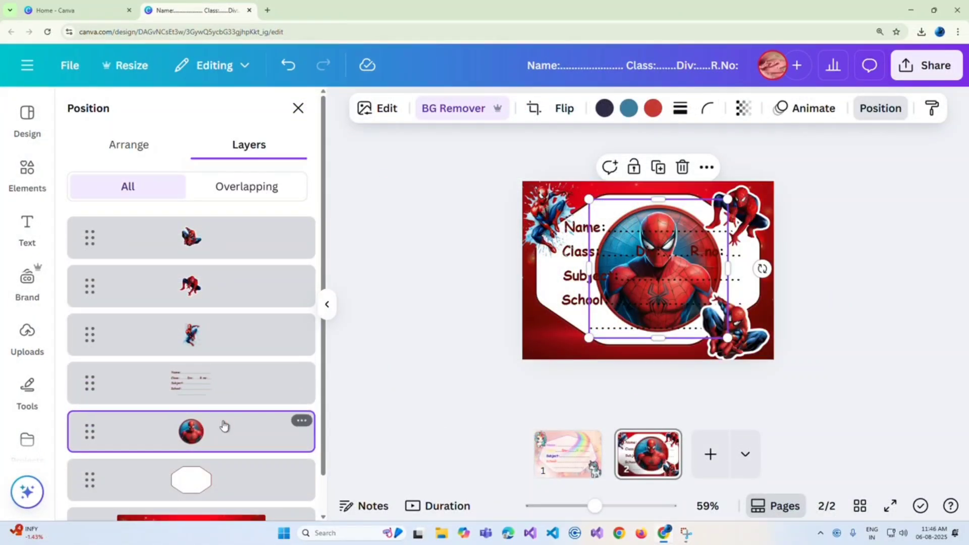
Step: Fade the round Spider-Man portrait behind the text to a transparency value of 15
{"action": "left_click", "coordinate": [744, 107]}
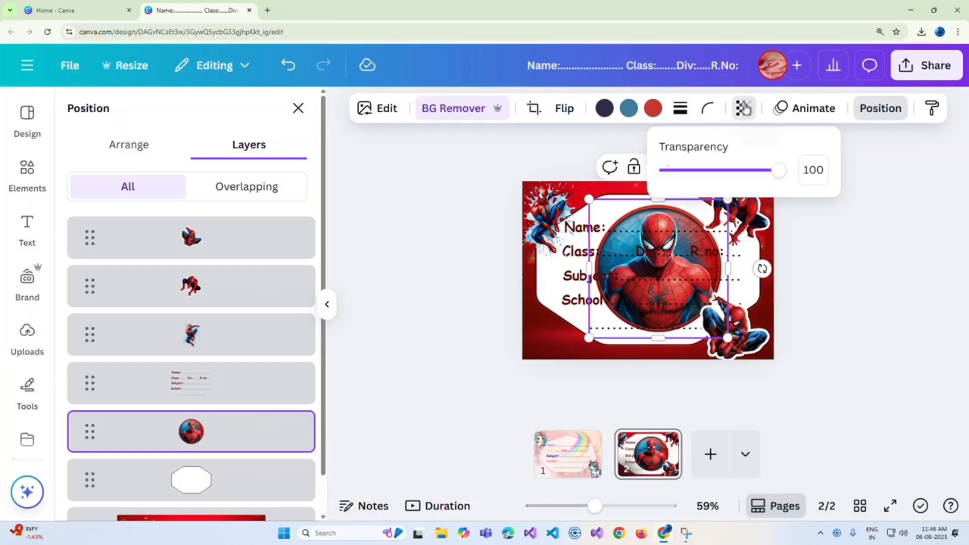
{"action": "left_click_drag", "start_coordinate": [779, 170], "coordinate": [686, 171]}
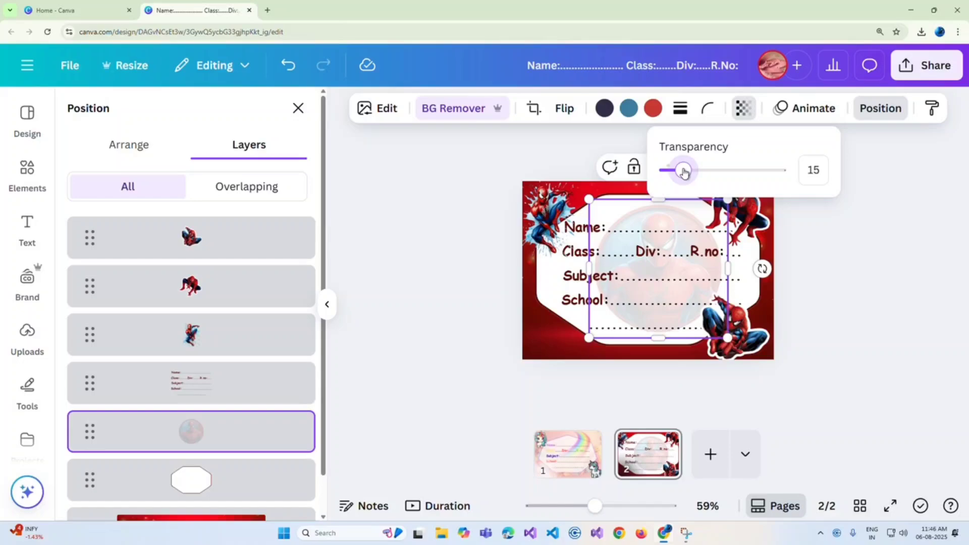
{"action": "left_click", "coordinate": [866, 226]}
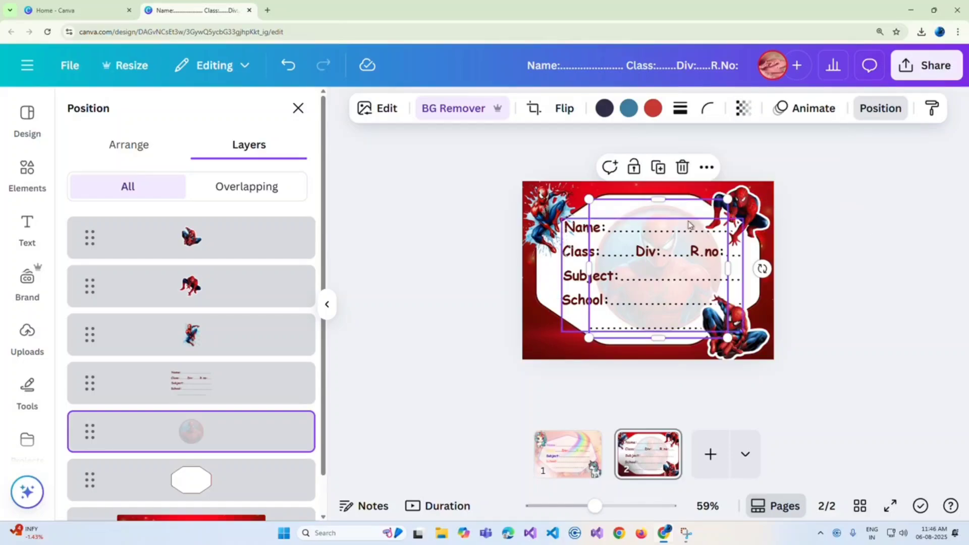
Step: Centre the faded Spider-Man portrait on the label horizontally and align it to the middle of the page vertically
{"action": "left_click_drag", "start_coordinate": [641, 211], "coordinate": [629, 206]}
{"action": "left_click", "coordinate": [888, 115]}
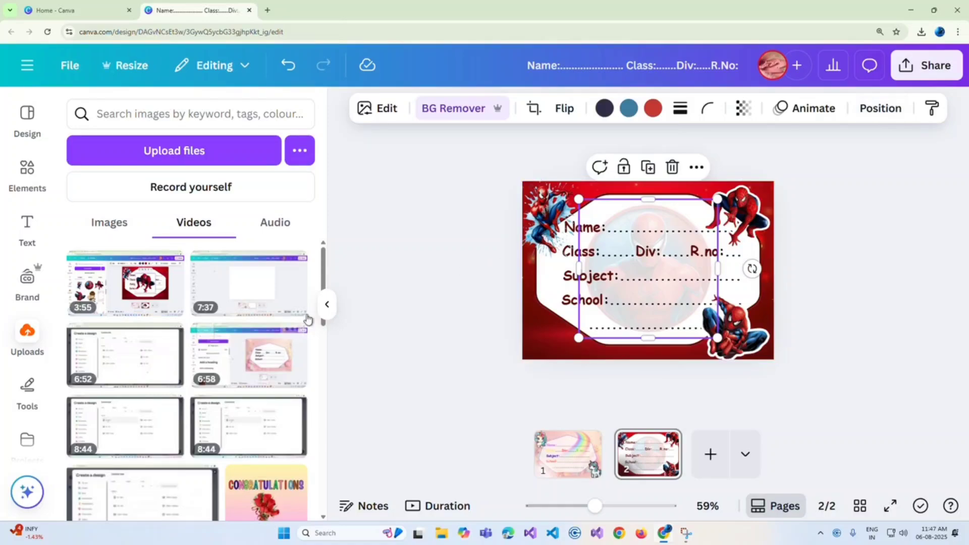
{"action": "left_click", "coordinate": [327, 306]}
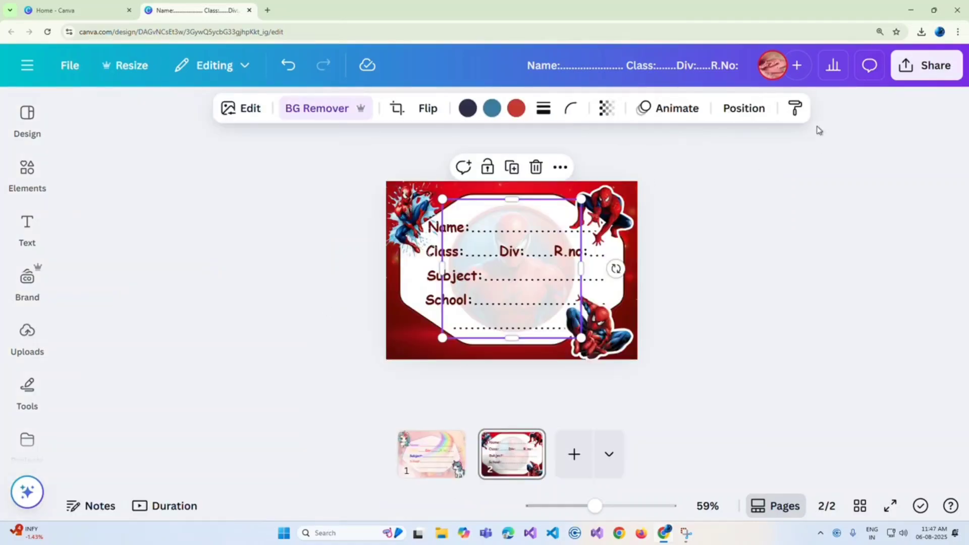
{"action": "left_click", "coordinate": [754, 116]}
{"action": "left_click", "coordinate": [139, 190]}
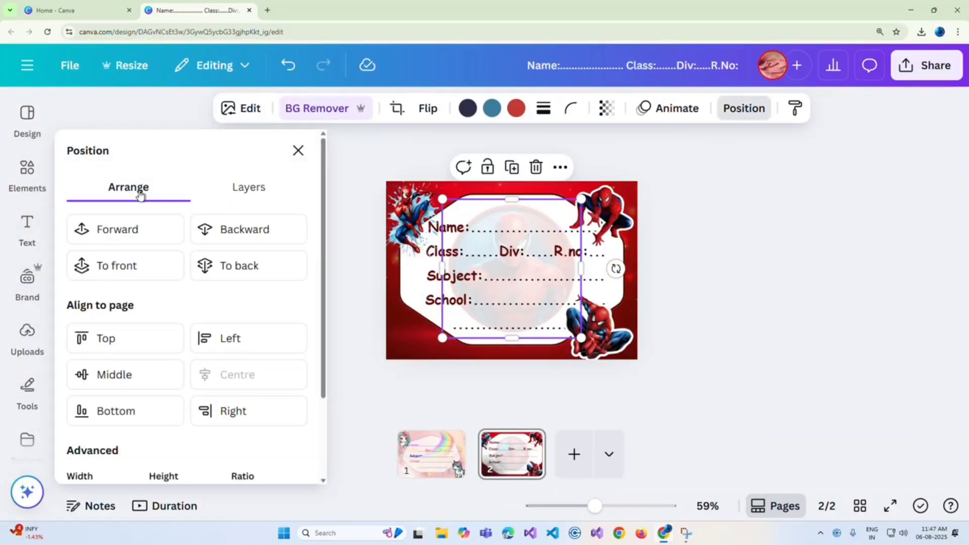
{"action": "left_click", "coordinate": [115, 374]}
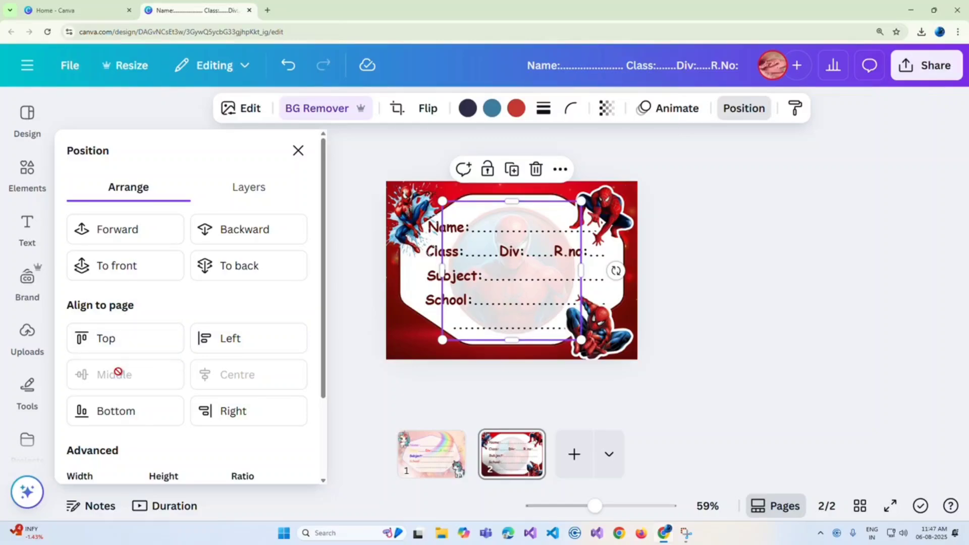
{"action": "left_click", "coordinate": [368, 368]}
Step: Search the new design types for A4 and create a Document (A4 Portrait)
{"action": "left_click", "coordinate": [696, 202]}
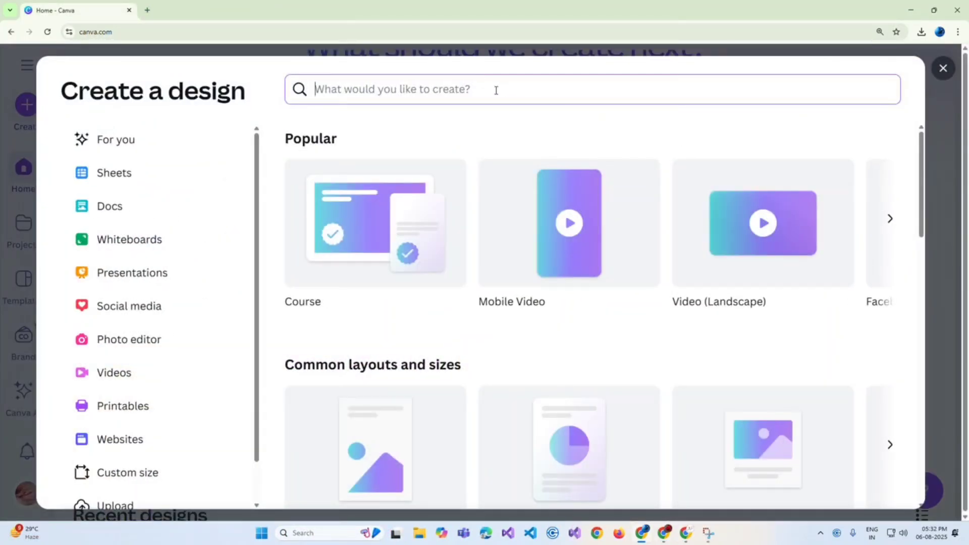
{"action": "type", "text": "A4"}
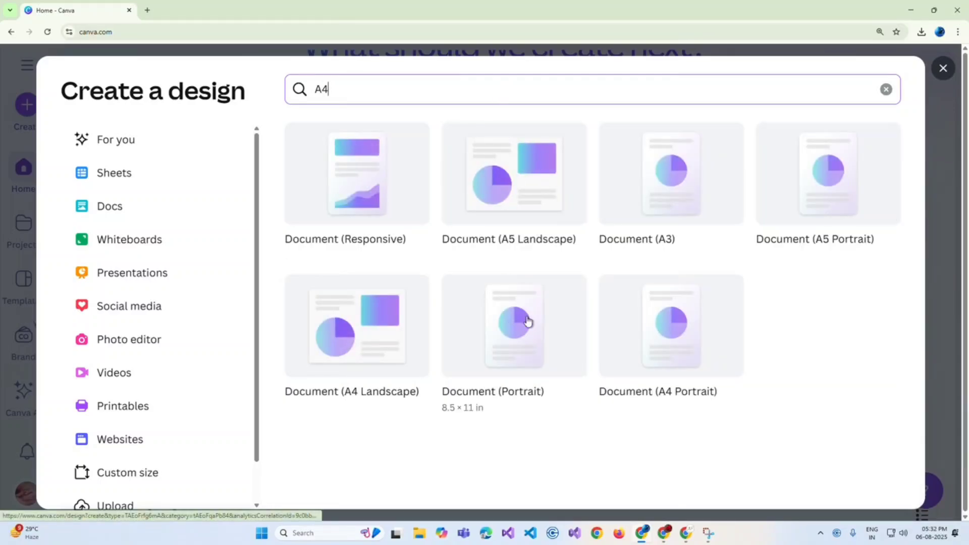
{"action": "left_click", "coordinate": [638, 377]}
Step: Fit the Spider-Man label image into the A4 page's upper-left corner at half the page width and duplicate it alongside
{"action": "left_click", "coordinate": [495, 312]}
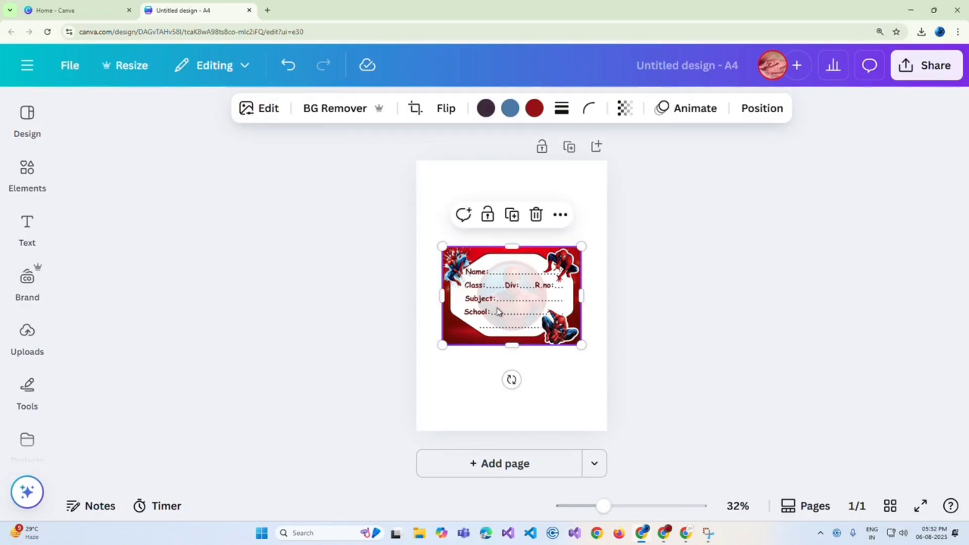
{"action": "left_click_drag", "start_coordinate": [493, 310], "coordinate": [478, 227]}
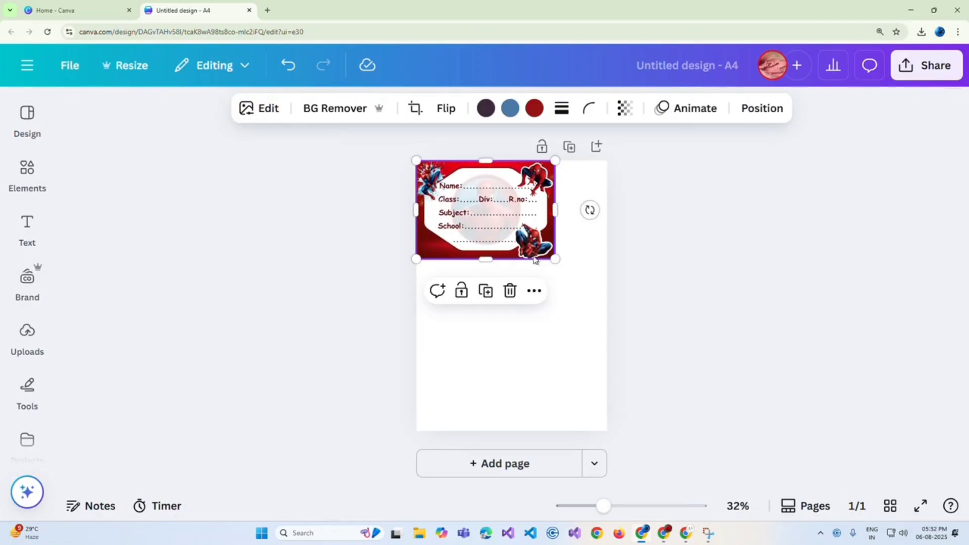
{"action": "left_click_drag", "start_coordinate": [555, 259], "coordinate": [559, 222]}
{"action": "left_click", "coordinate": [468, 264]}
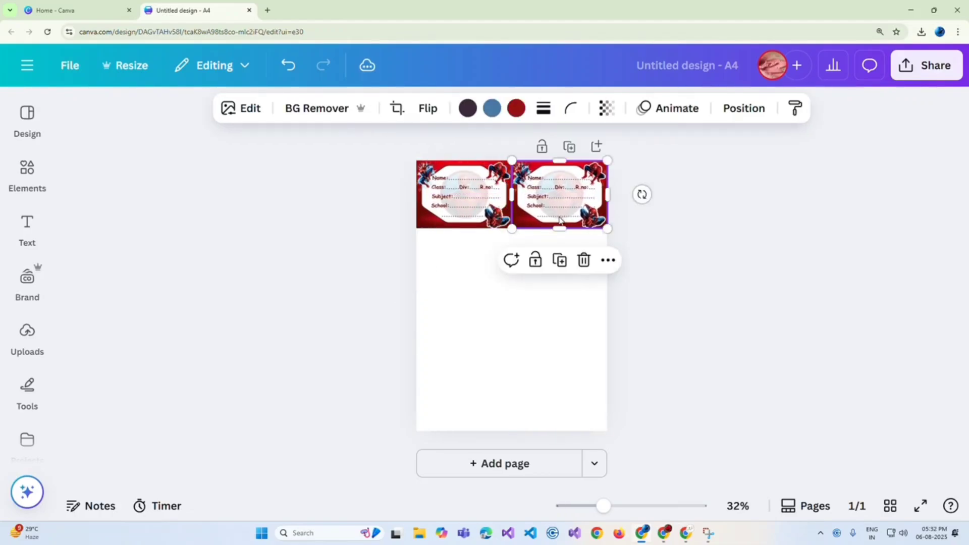
Step: Group the two side-by-side labels and duplicate the pair down the page to make four rows
{"action": "left_click_drag", "start_coordinate": [283, 202], "coordinate": [675, 208]}
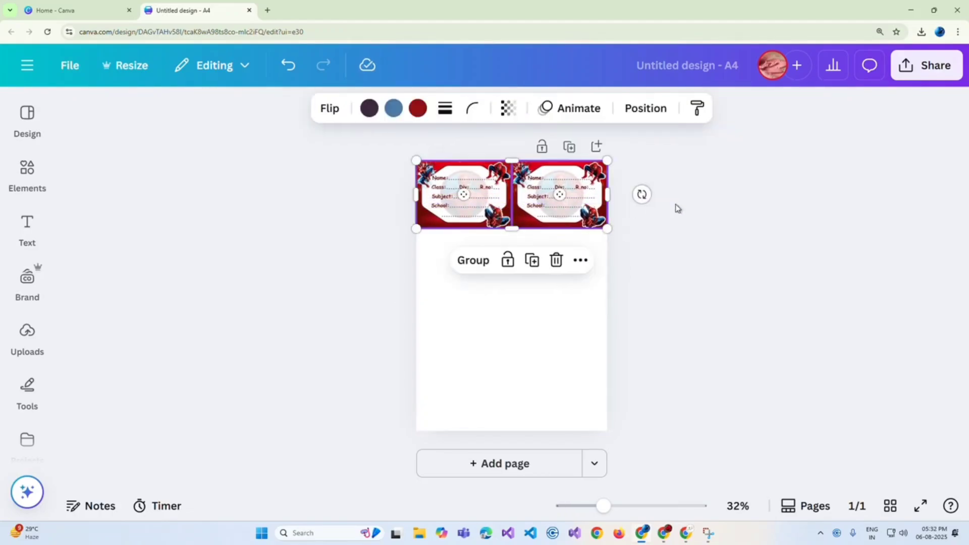
{"action": "left_click", "coordinate": [479, 260]}
{"action": "left_click", "coordinate": [537, 260]}
{"action": "left_click_drag", "start_coordinate": [535, 217], "coordinate": [527, 361]}
{"action": "left_click", "coordinate": [541, 197]}
{"action": "left_click", "coordinate": [342, 276]}
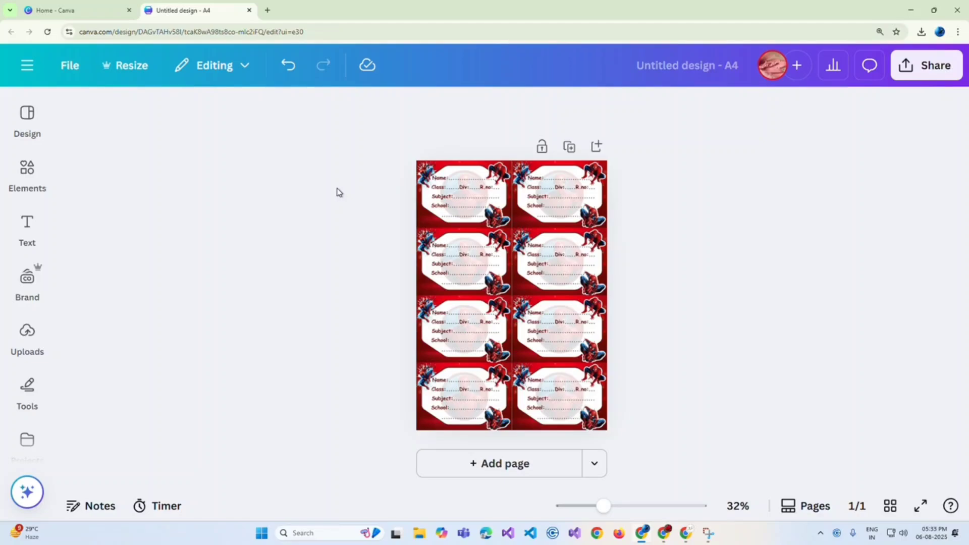
Step: Group all four label rows and shrink the group proportionally to about 20.2 × 28.5 cm to leave page margins
{"action": "left_click_drag", "start_coordinate": [370, 154], "coordinate": [690, 413]}
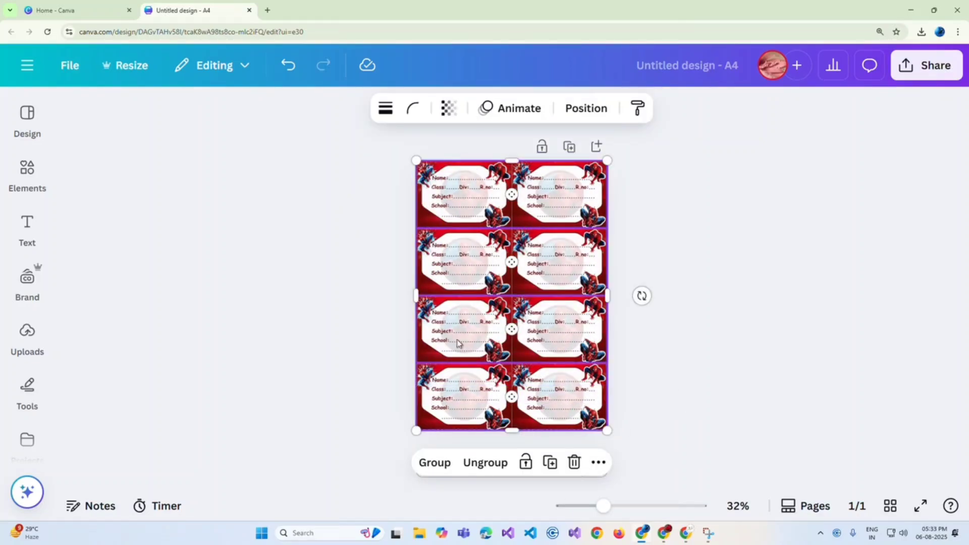
{"action": "left_click", "coordinate": [435, 463]}
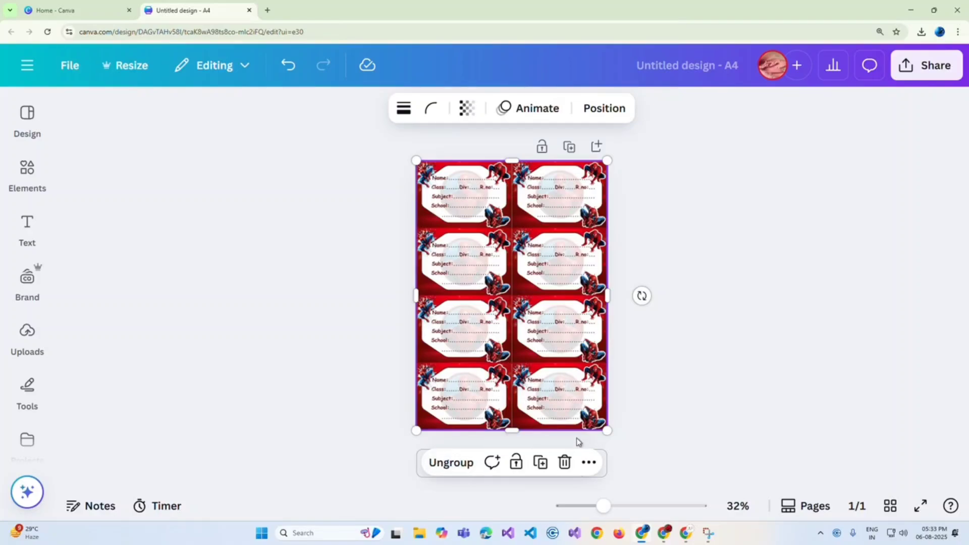
{"action": "left_click_drag", "start_coordinate": [607, 431], "coordinate": [600, 421]}
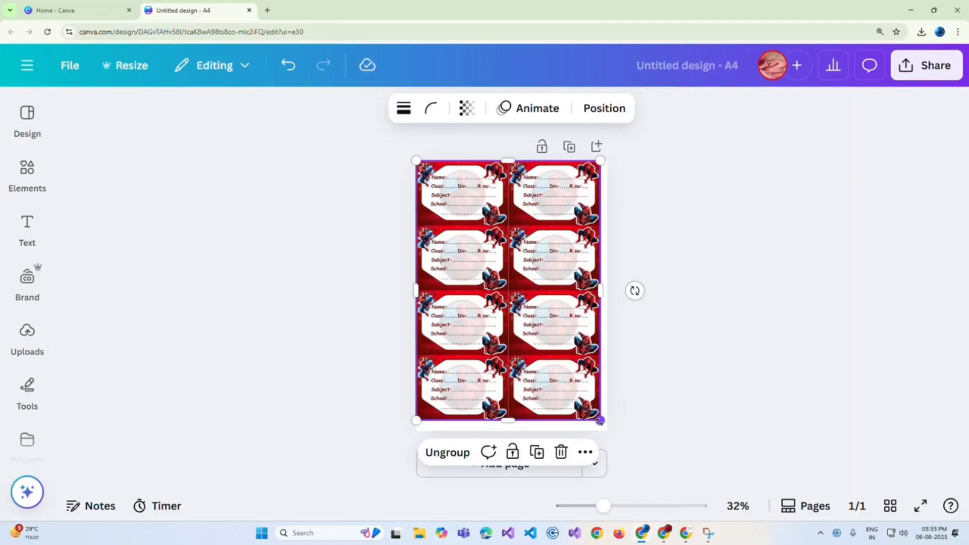
Step: Align the label group to the centre and middle of the A4 page
{"action": "left_click", "coordinate": [600, 112]}
{"action": "left_click", "coordinate": [206, 346]}
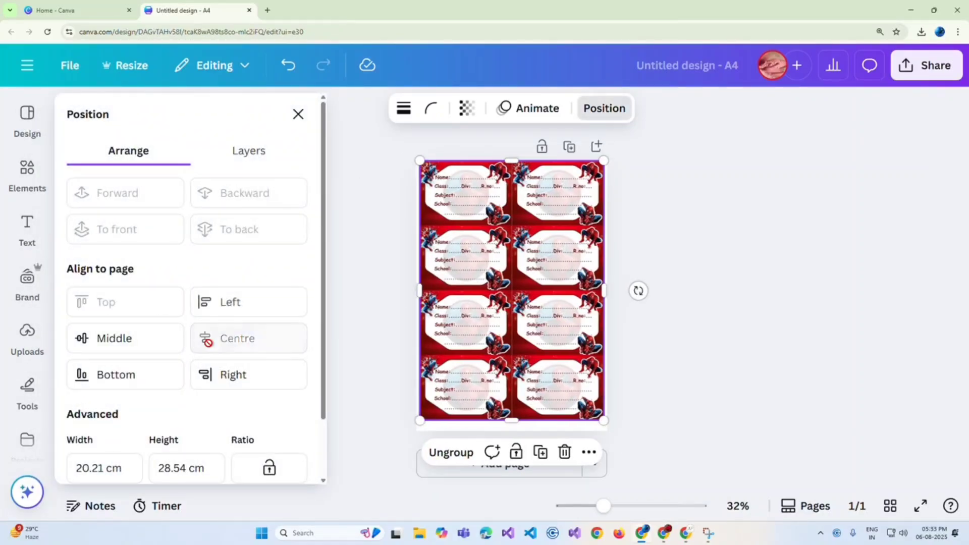
{"action": "left_click", "coordinate": [167, 339]}
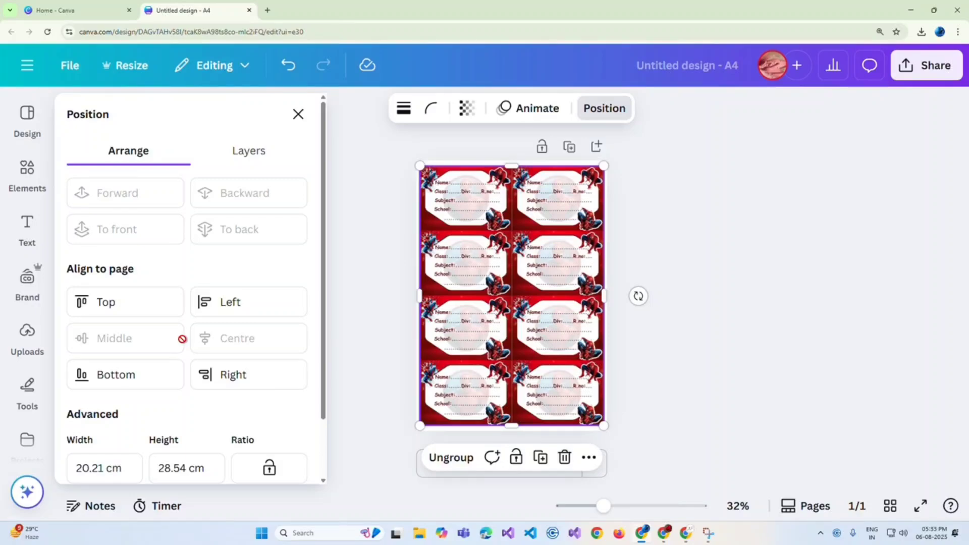
{"action": "left_click", "coordinate": [362, 351]}
{"action": "left_click", "coordinate": [658, 318]}
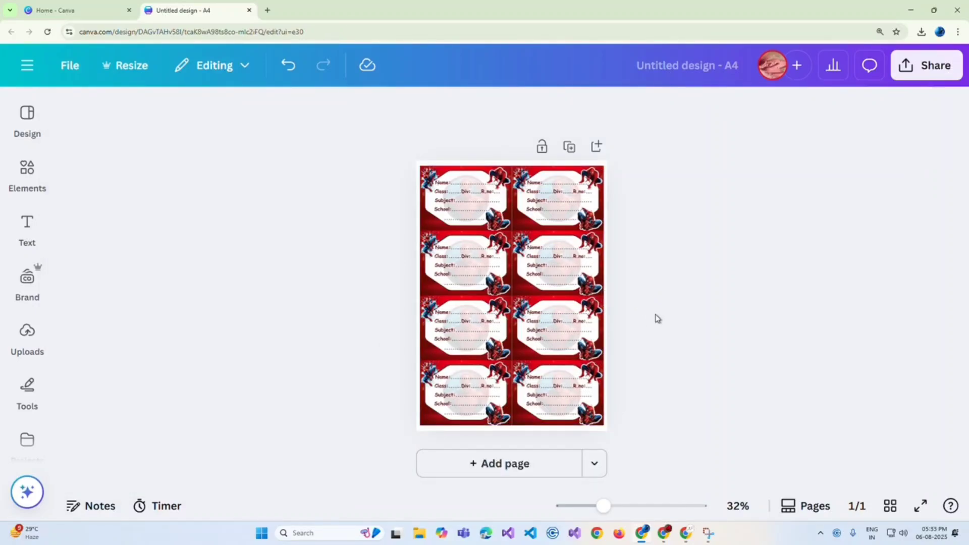